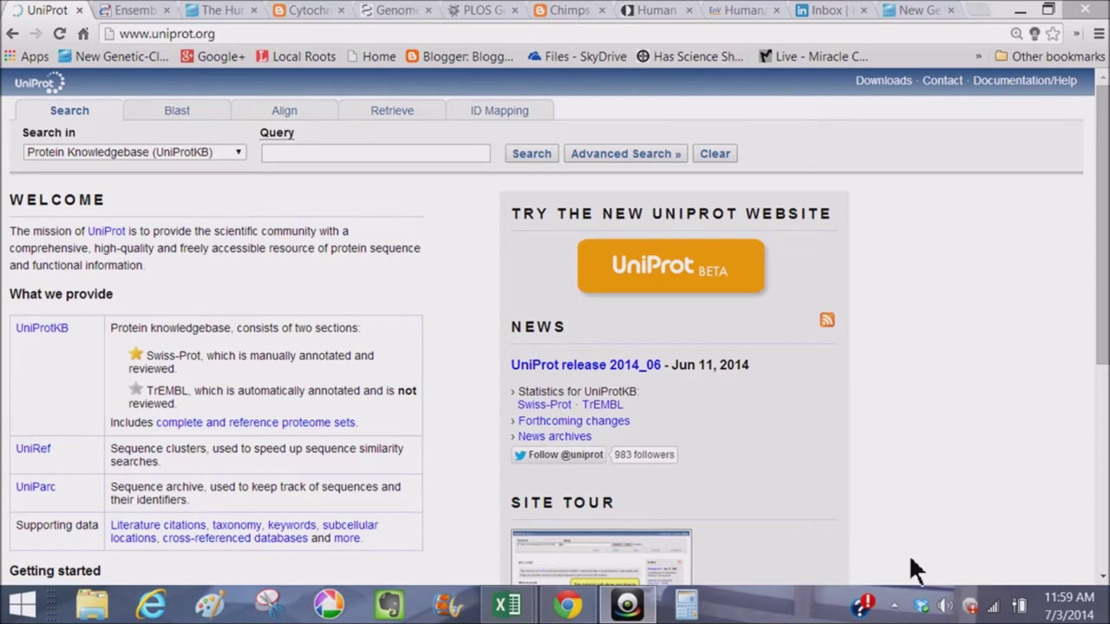
Search UniProtKB for 'cytochrome b' using the autocomplete suggestion
{"action": "left_click", "coordinate": [318, 153]}
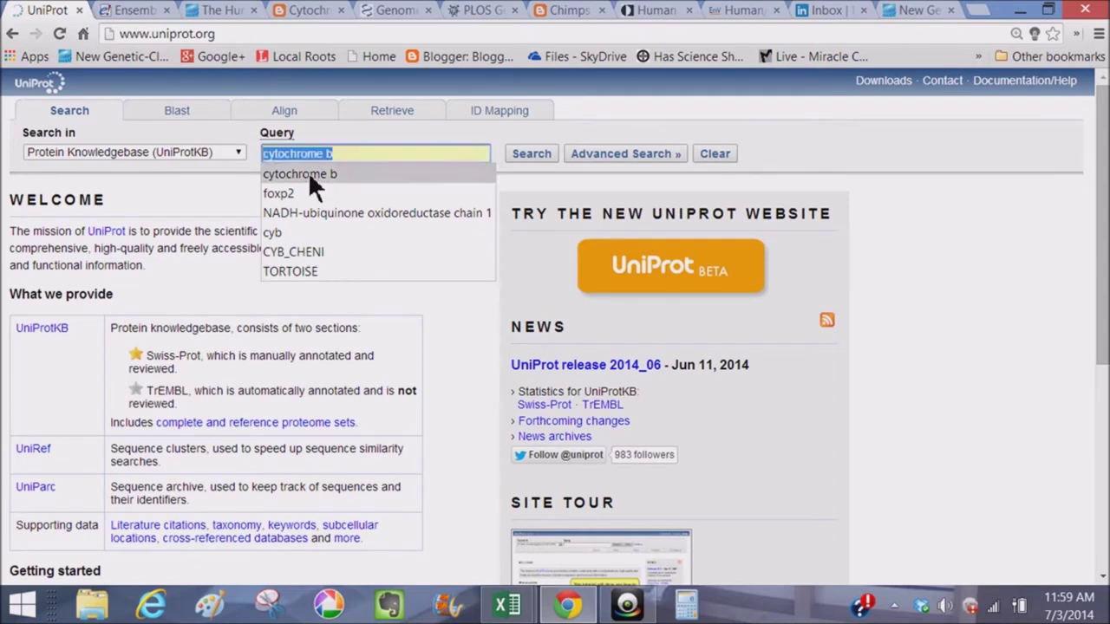
{"action": "left_click", "coordinate": [308, 173]}
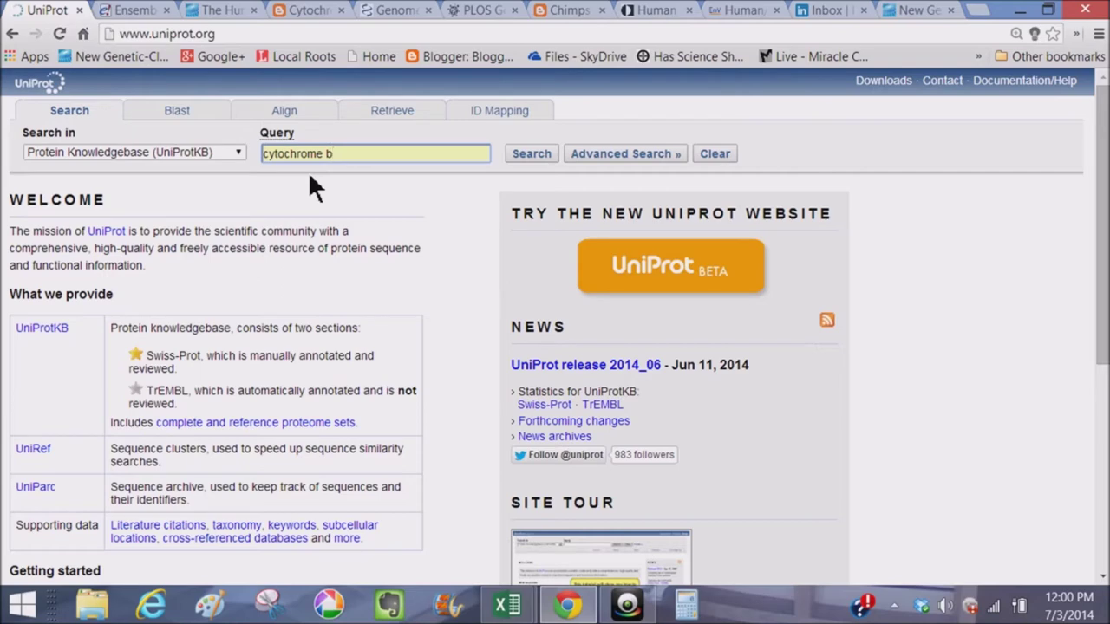
{"action": "left_click", "coordinate": [529, 153]}
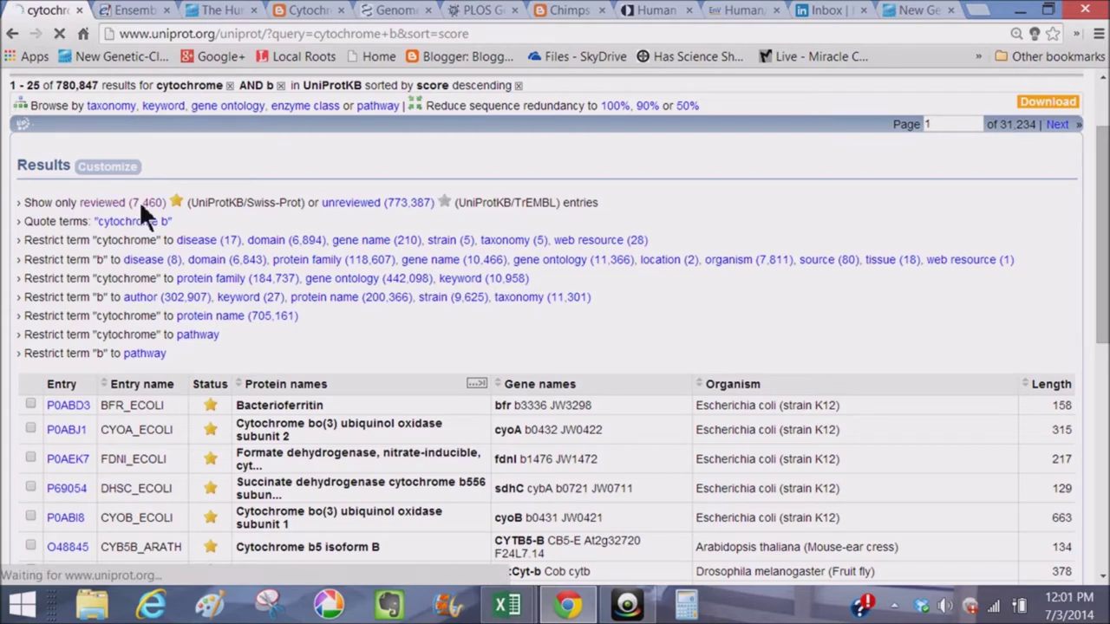
Filter to the 7,460 reviewed entries and tick the P18935 CYB_DROME entry
{"action": "left_click", "coordinate": [143, 208]}
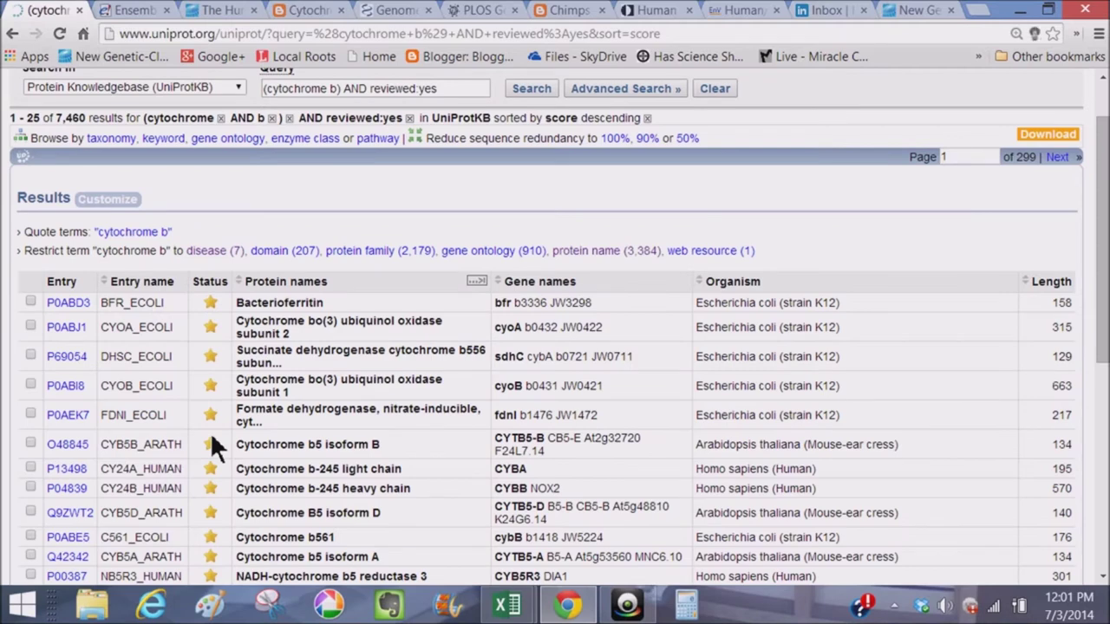
{"action": "scroll", "coordinate": [210, 434], "scroll_direction": "down", "scroll_amount": 2}
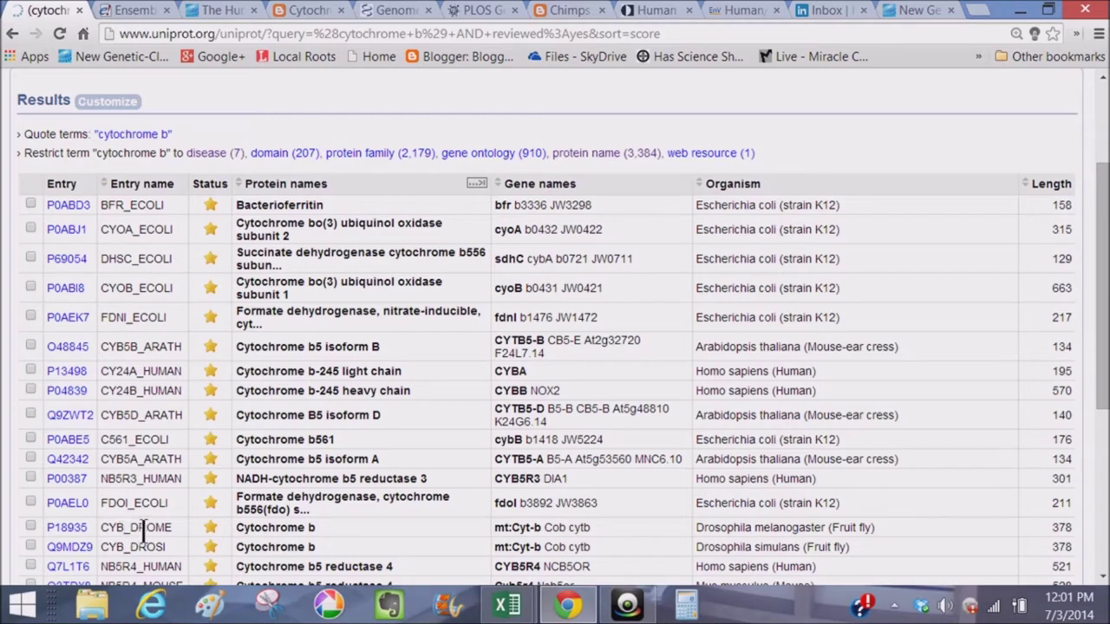
{"action": "left_click", "coordinate": [30, 526]}
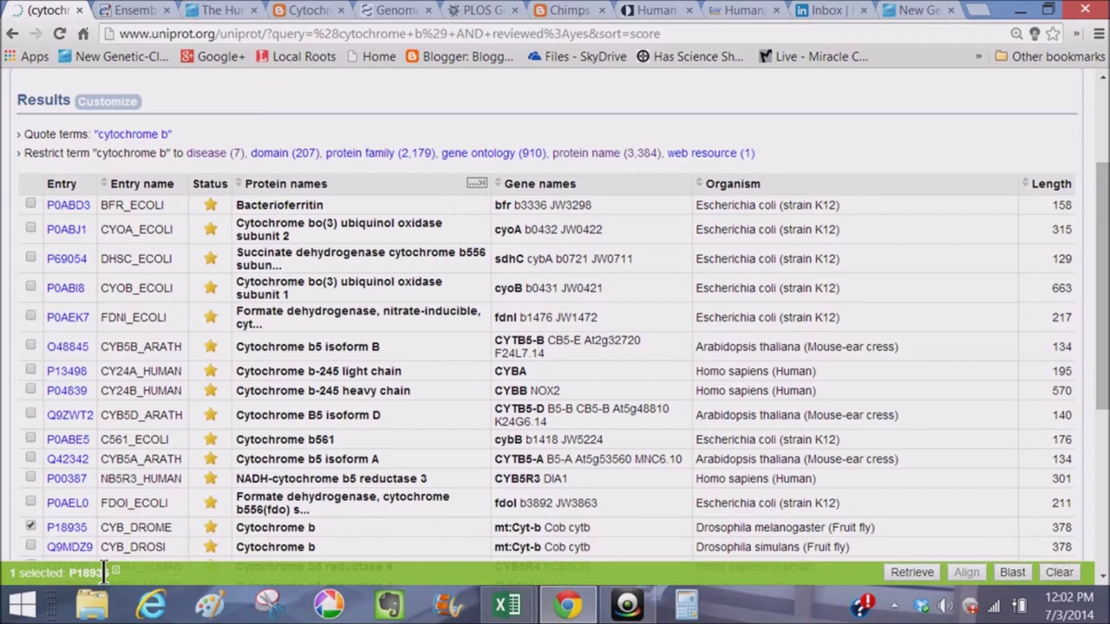
{"action": "scroll", "coordinate": [102, 572], "scroll_direction": "down", "scroll_amount": 1}
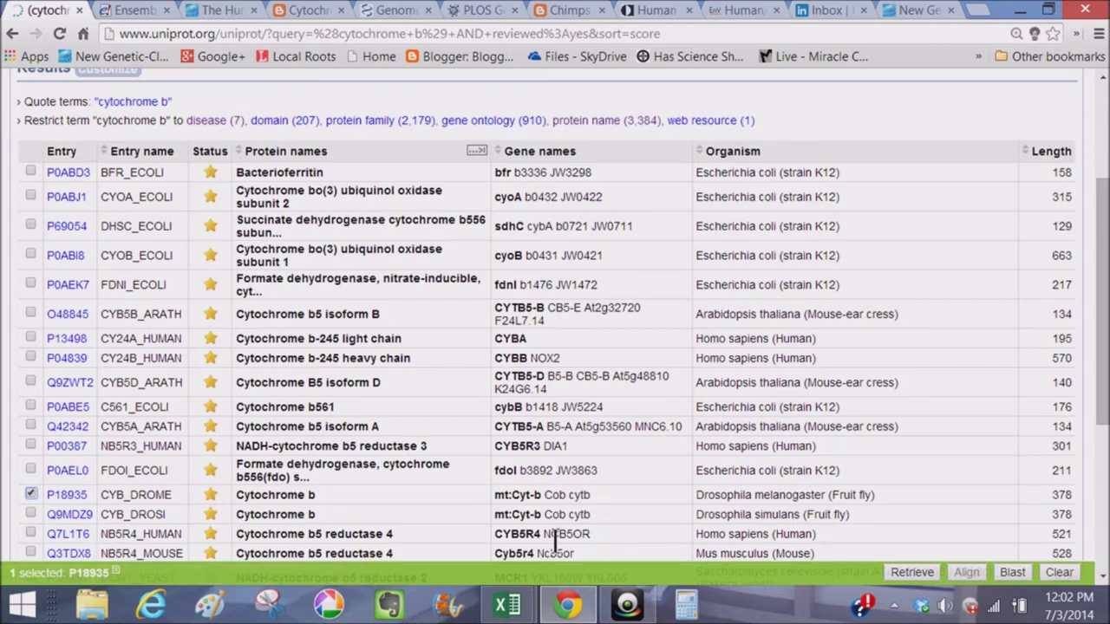
Tick the Drosophila simulans Q9MDZ9, yeast P00163 and human P00156 cytochrome b entries
{"action": "left_click", "coordinate": [30, 512]}
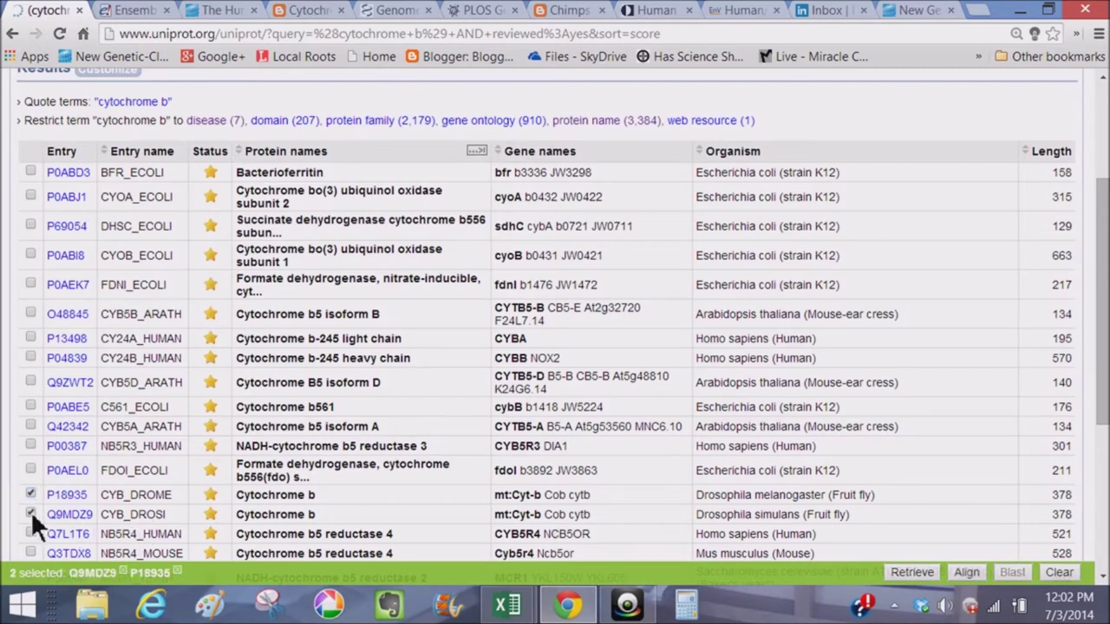
{"action": "scroll", "coordinate": [30, 510], "scroll_direction": "down", "scroll_amount": 1}
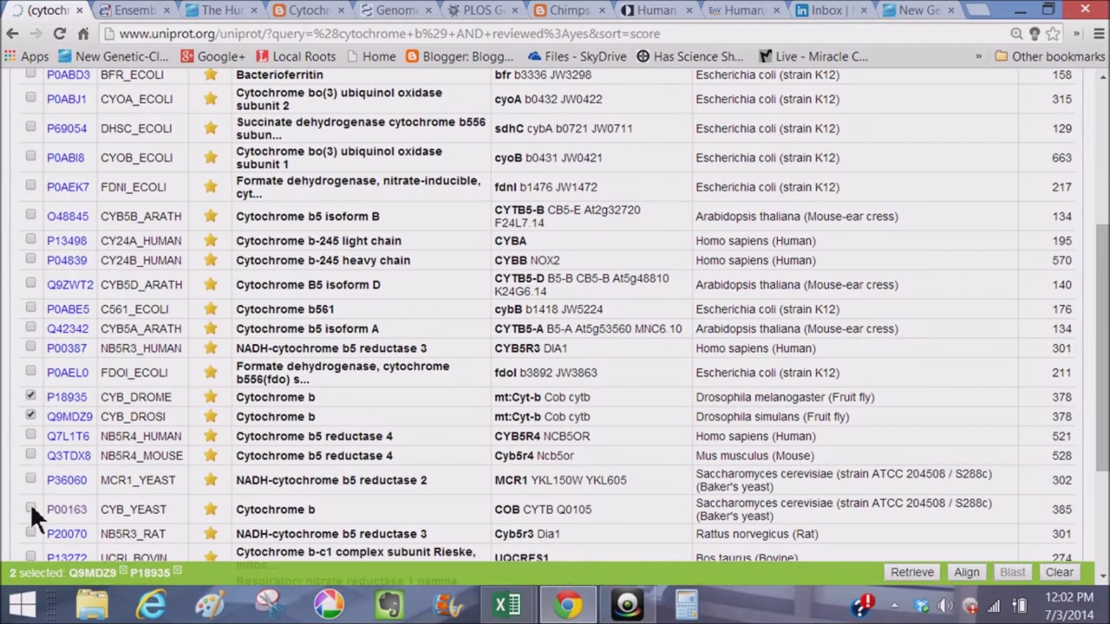
{"action": "left_click", "coordinate": [30, 509]}
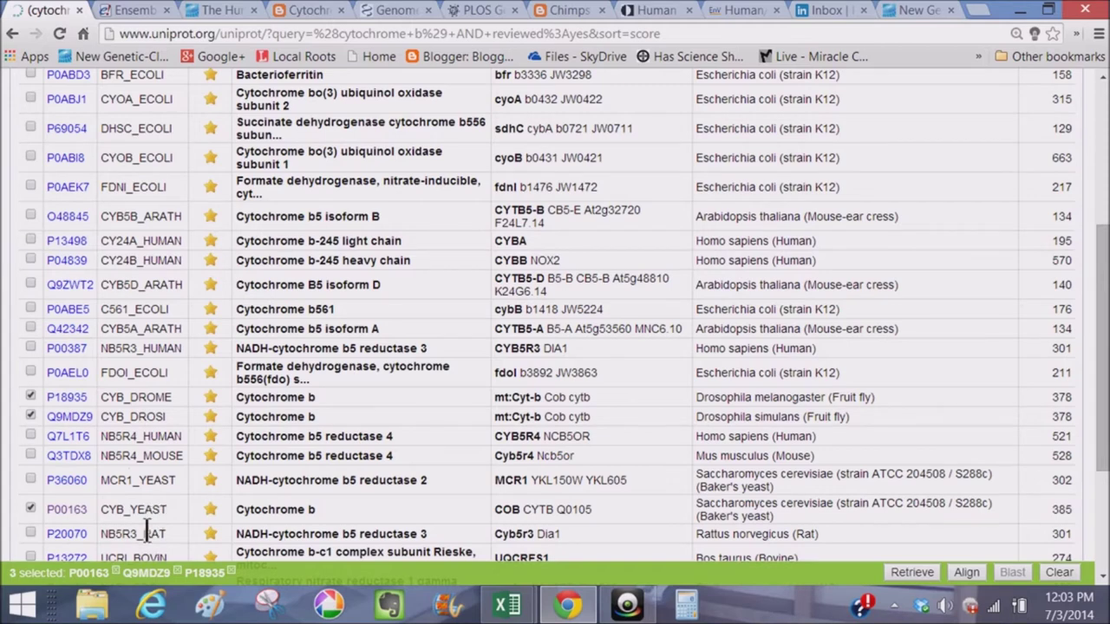
{"action": "scroll", "coordinate": [147, 532], "scroll_direction": "down", "scroll_amount": 2}
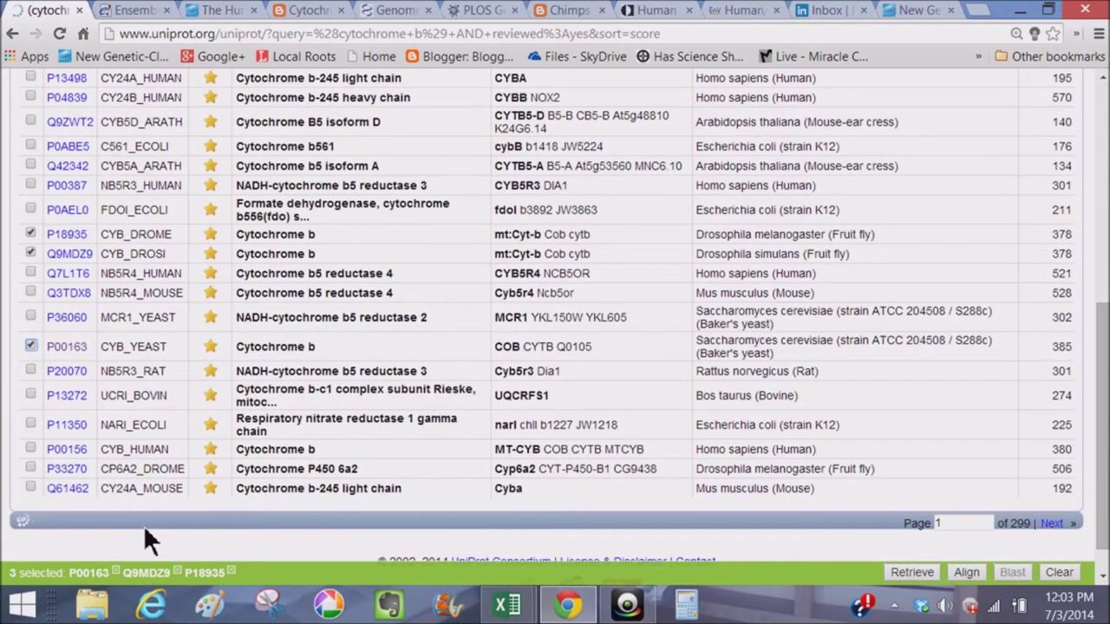
{"action": "left_click", "coordinate": [31, 449]}
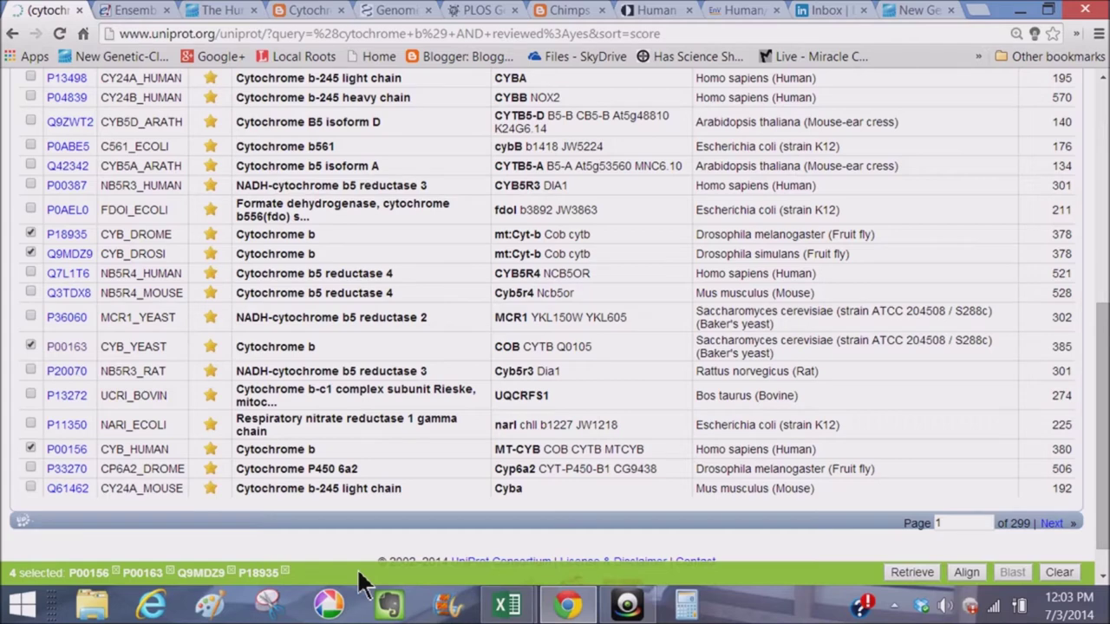
Untick and retick the Drosophila melanogaster P18935 entry so four remain selected
{"action": "left_click", "coordinate": [289, 575]}
{"action": "scroll", "coordinate": [274, 422], "scroll_direction": "up", "scroll_amount": 1}
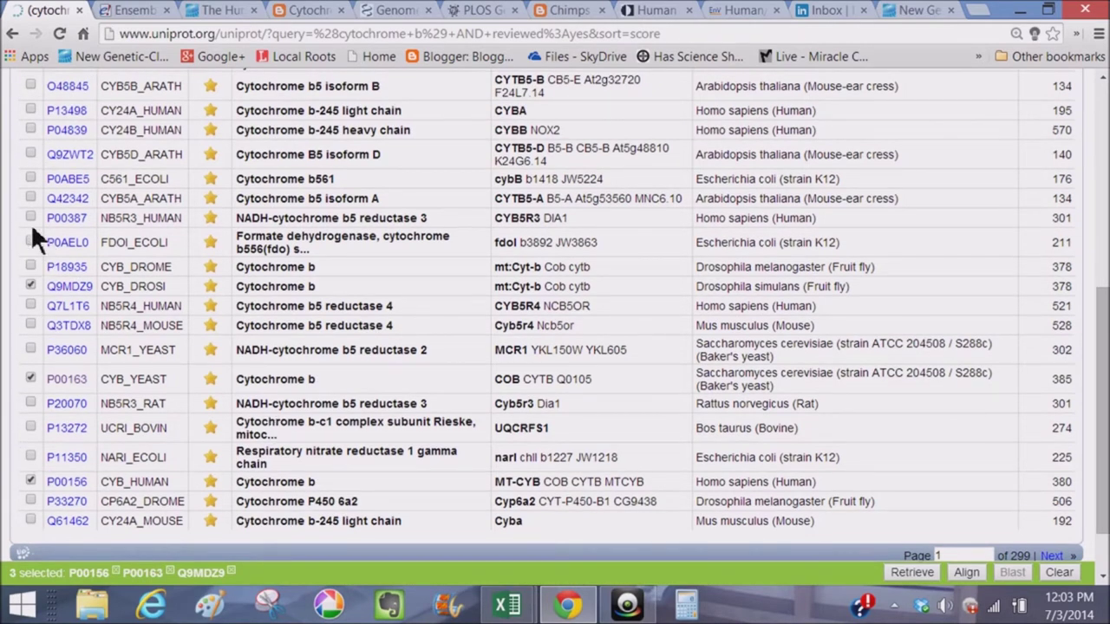
{"action": "scroll", "coordinate": [30, 222], "scroll_direction": "up", "scroll_amount": 2}
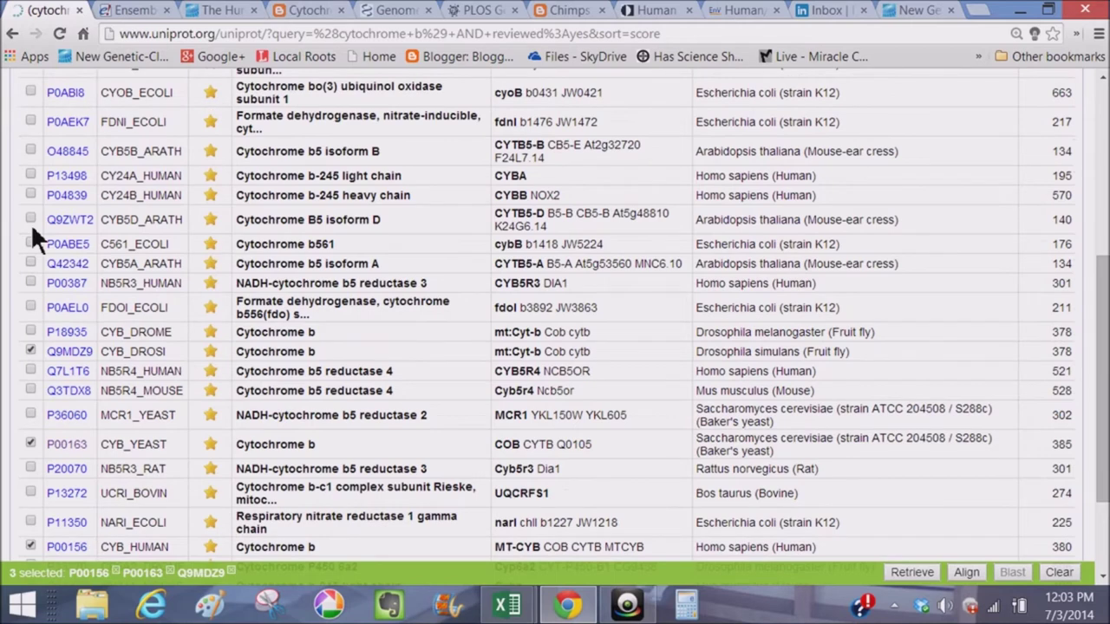
{"action": "left_click", "coordinate": [30, 332]}
{"action": "scroll", "coordinate": [306, 381], "scroll_direction": "down", "scroll_amount": 3}
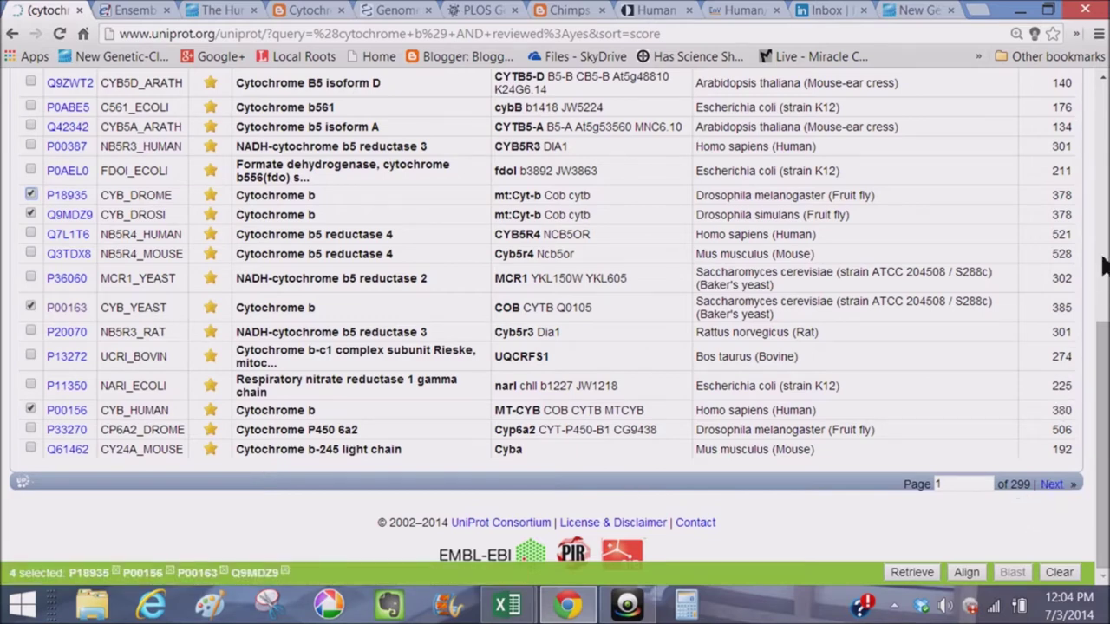
{"action": "scroll", "coordinate": [1103, 266], "scroll_direction": "up", "scroll_amount": 10}
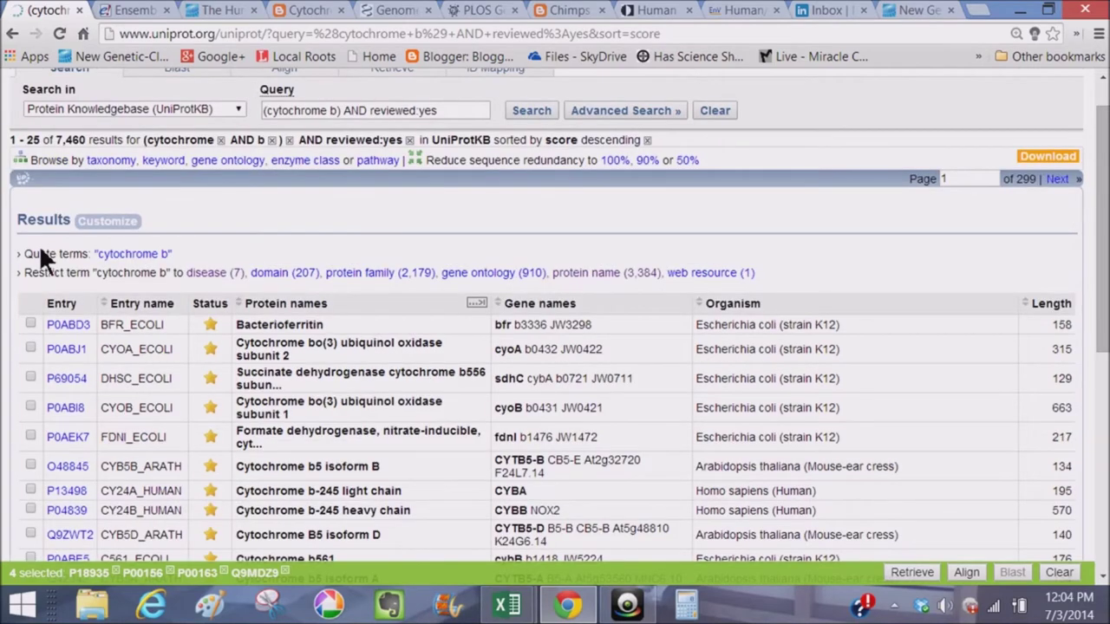
{"action": "key", "text": "alt+Left"}
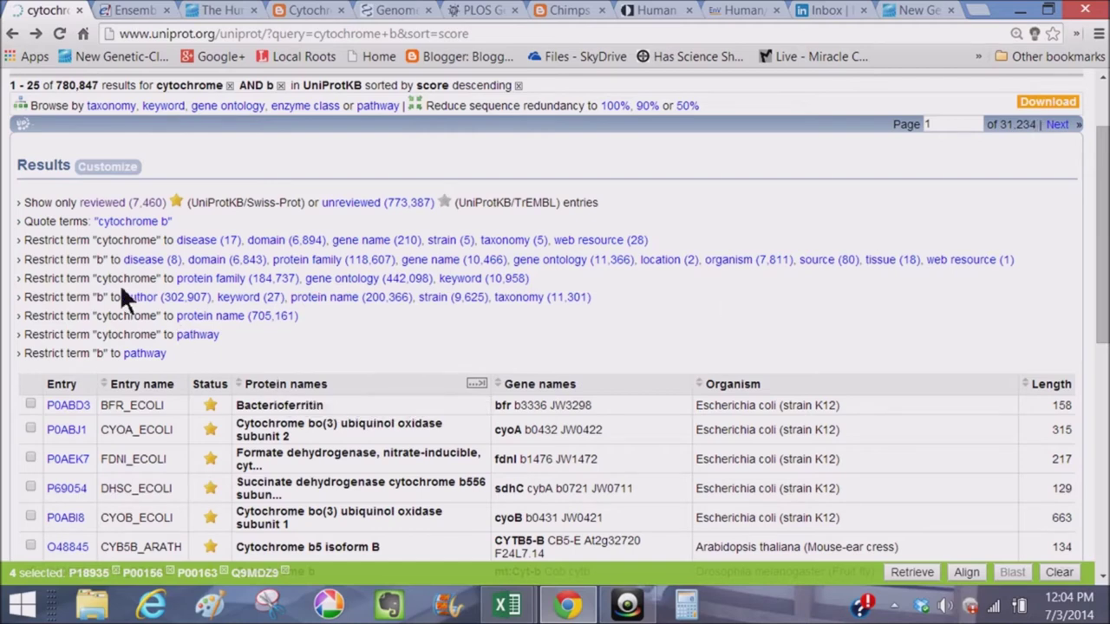
{"action": "left_click", "coordinate": [115, 204]}
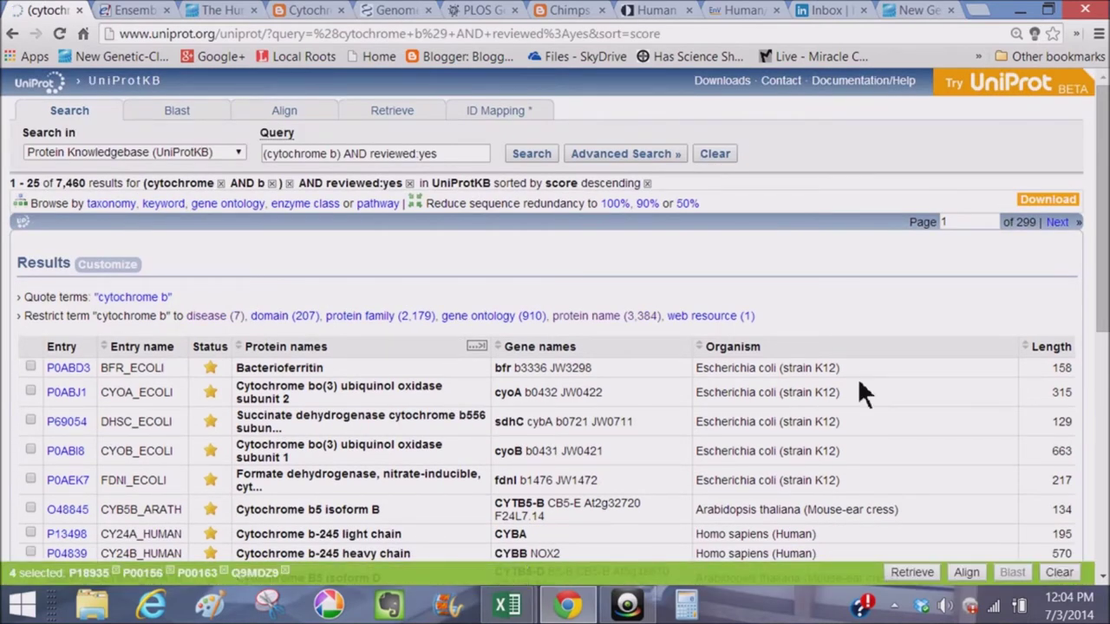
{"action": "left_click", "coordinate": [1104, 406]}
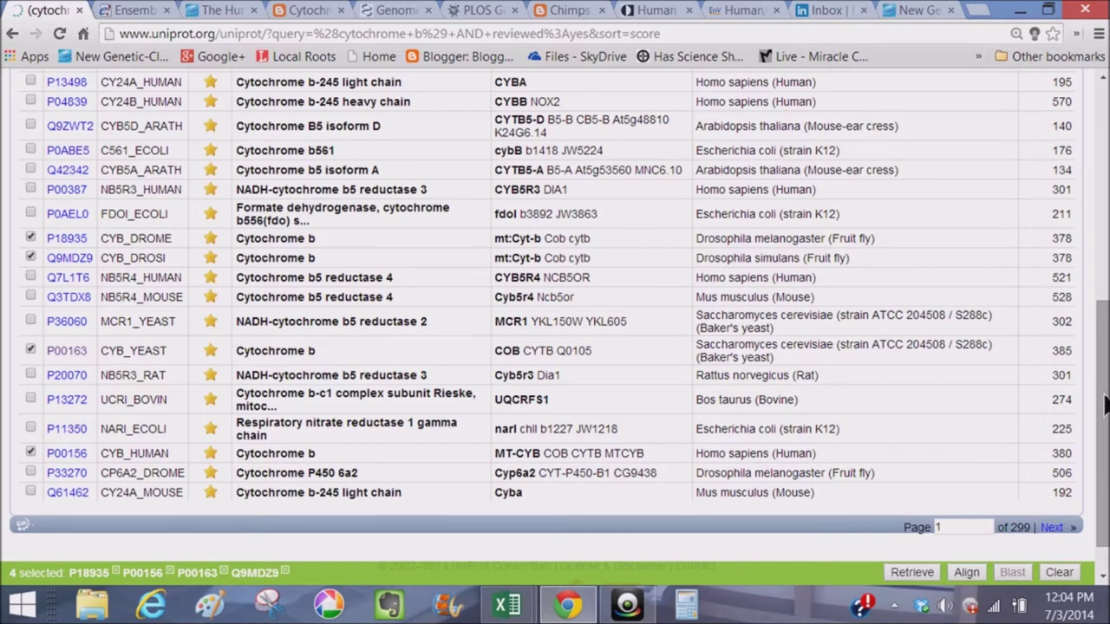
{"action": "left_click", "coordinate": [1106, 213]}
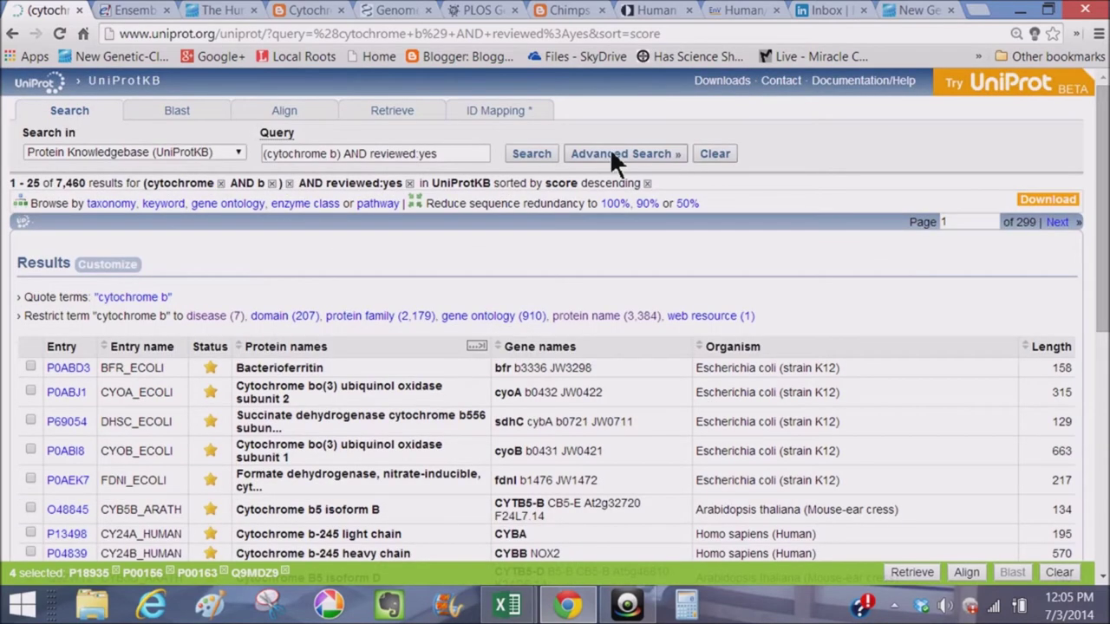
Append 'elephant' to the reviewed cytochrome b query and rerun it, giving 16 results
{"action": "left_click", "coordinate": [470, 157]}
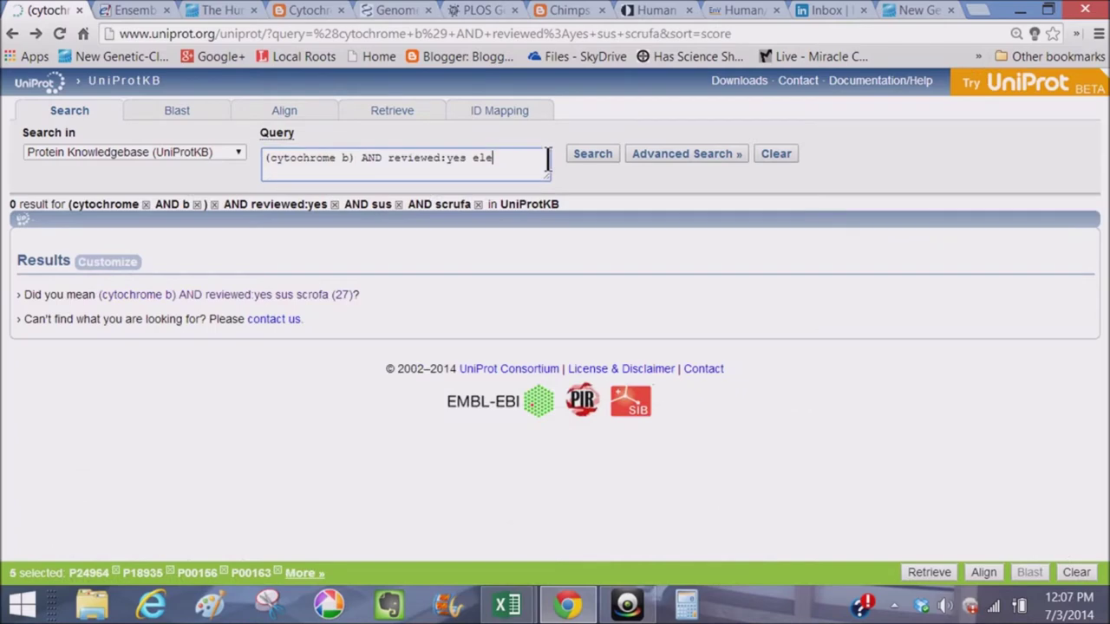
{"action": "type", "text": "phant"}
{"action": "key", "text": "Return"}
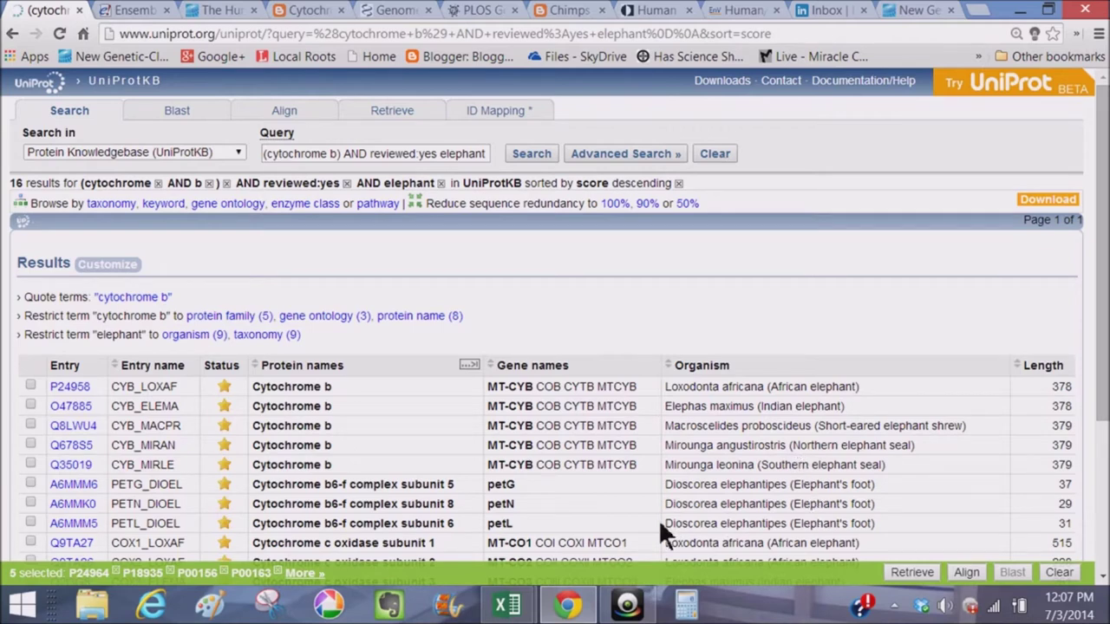
Tick African elephant P24958, Indian elephant O47885 and elephant shrew Q8LWU4, then list the eight selected
{"action": "scroll", "coordinate": [841, 472], "scroll_direction": "down", "scroll_amount": 3}
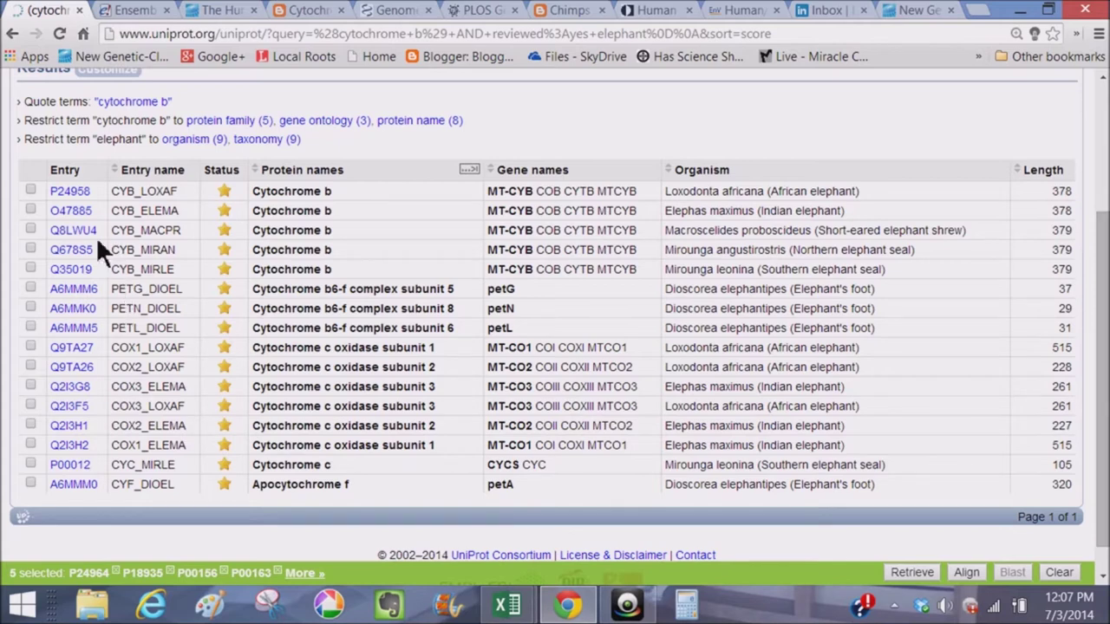
{"action": "left_click", "coordinate": [30, 191]}
{"action": "left_click", "coordinate": [31, 210]}
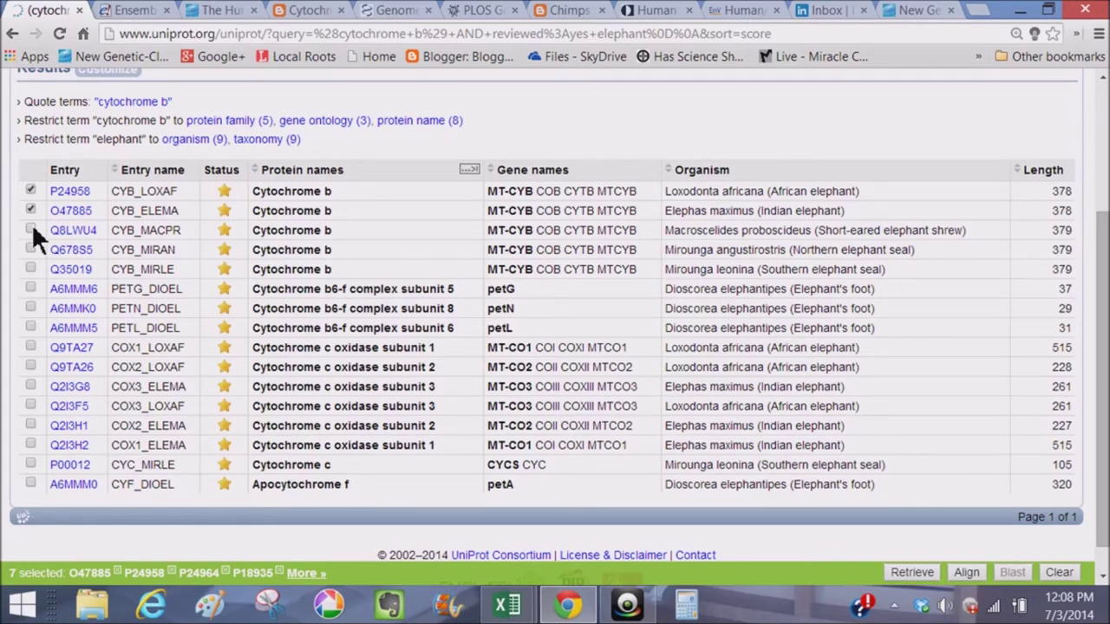
{"action": "left_click", "coordinate": [32, 228]}
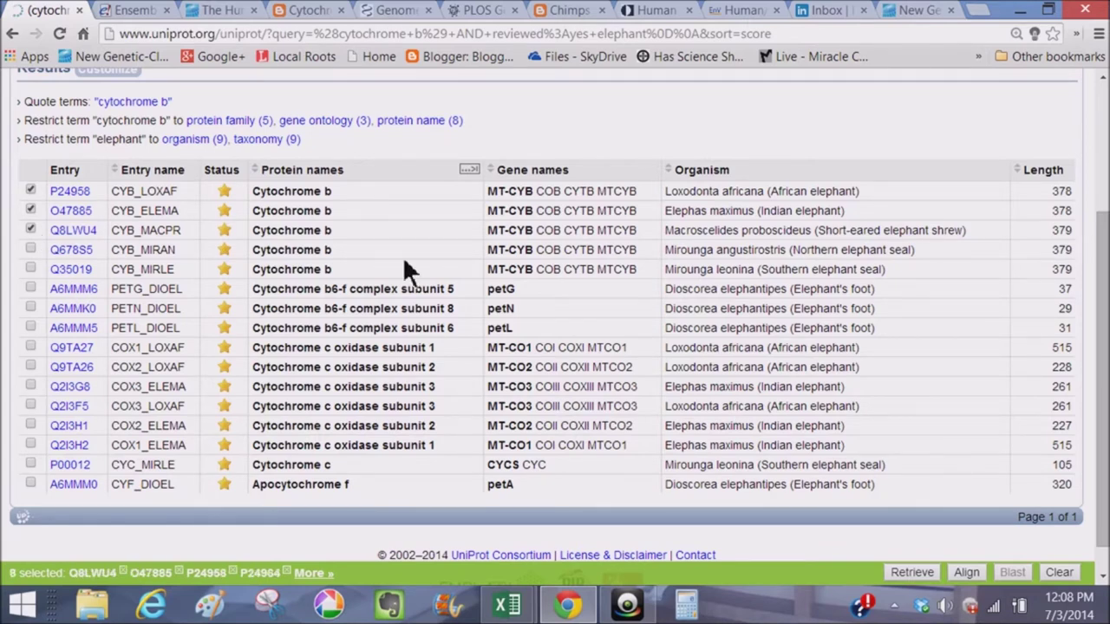
{"action": "scroll", "coordinate": [510, 101], "scroll_direction": "up", "scroll_amount": 3}
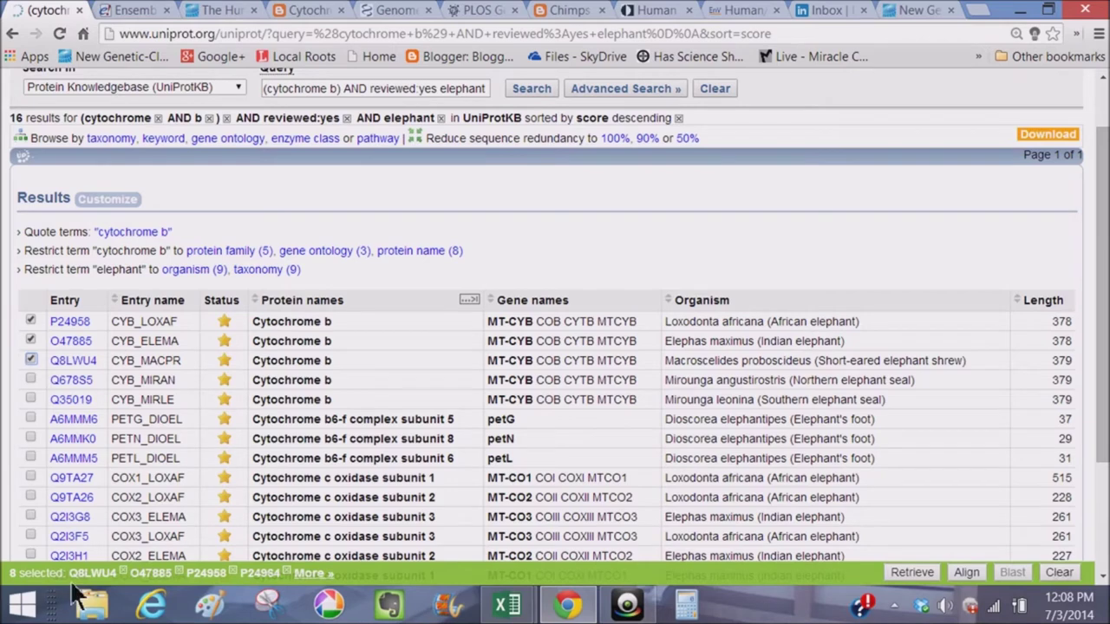
{"action": "left_click", "coordinate": [307, 574]}
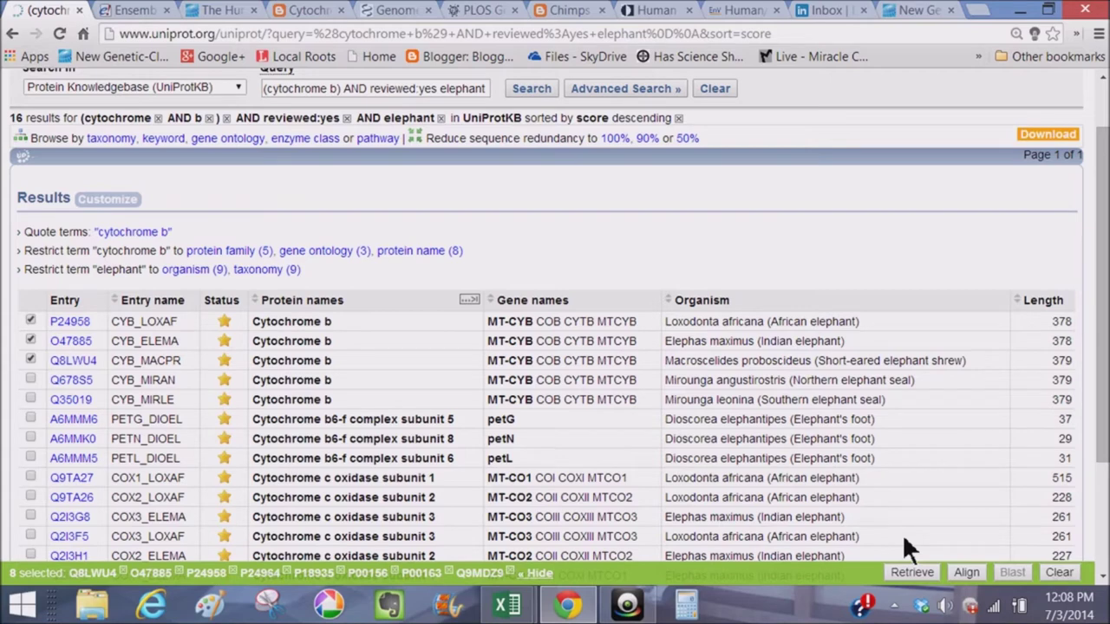
Launch Align on the eight selected cytochrome b entries
{"action": "left_click", "coordinate": [964, 579]}
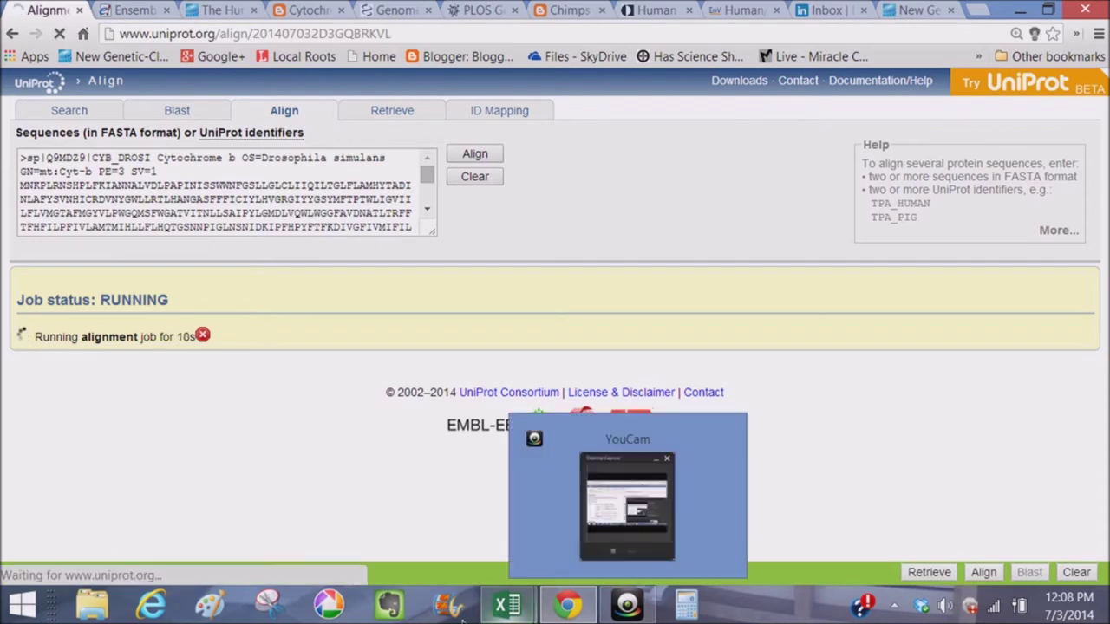
{"action": "mouse_move", "coordinate": [503, 605]}
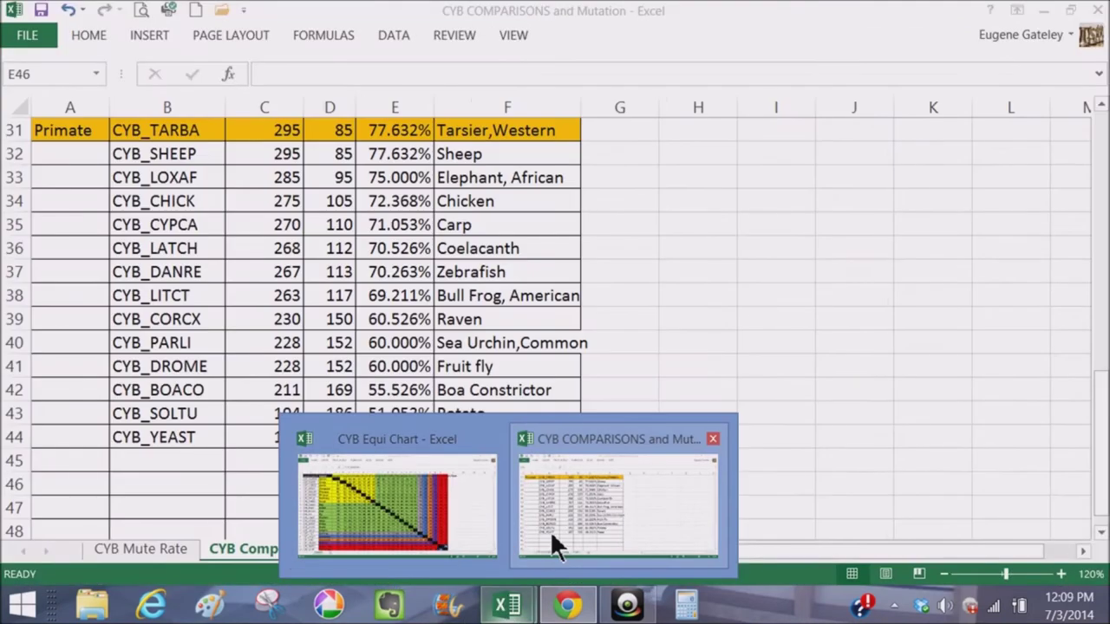
{"action": "left_click", "coordinate": [551, 534]}
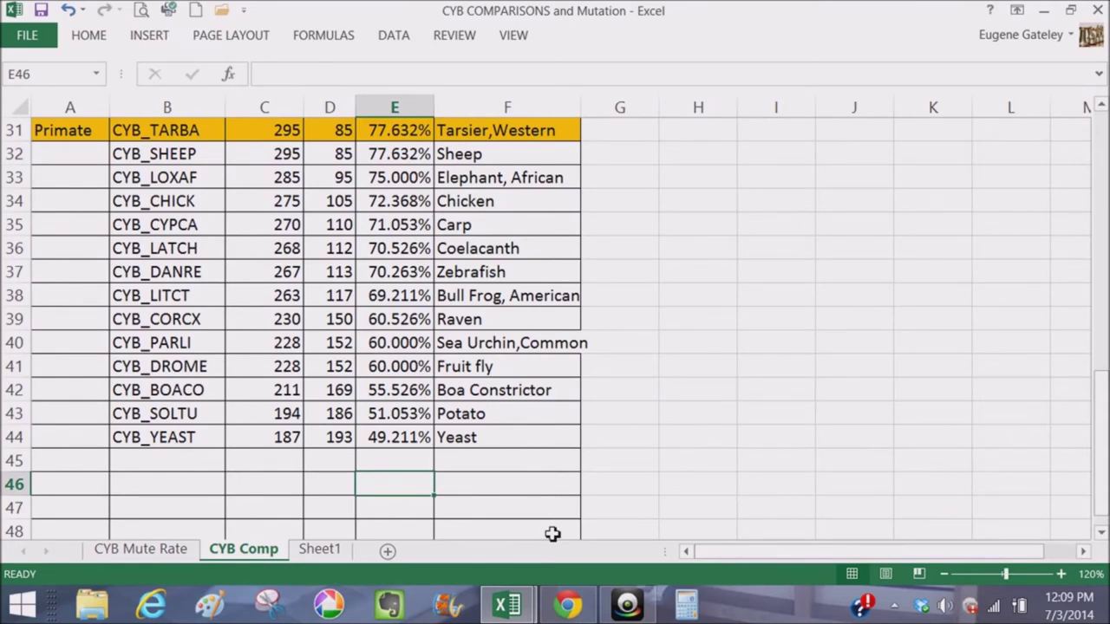
Copy protein names B3:B44, CYB_HUMAN through CYB_YEAST, from the CYB Comp sheet
{"action": "key", "text": "Up"}
{"action": "key", "text": "Up"}
{"action": "key", "text": "Up"}
{"action": "key", "text": "Up"}
{"action": "key", "text": "Up"}
{"action": "key", "text": "Up"}
{"action": "key", "text": "Up"}
{"action": "key", "text": "Up"}
{"action": "key", "text": "Up"}
{"action": "key", "text": "Up"}
{"action": "key", "text": "Up"}
{"action": "key", "text": "Up"}
{"action": "key", "text": "Up"}
{"action": "key", "text": "Up"}
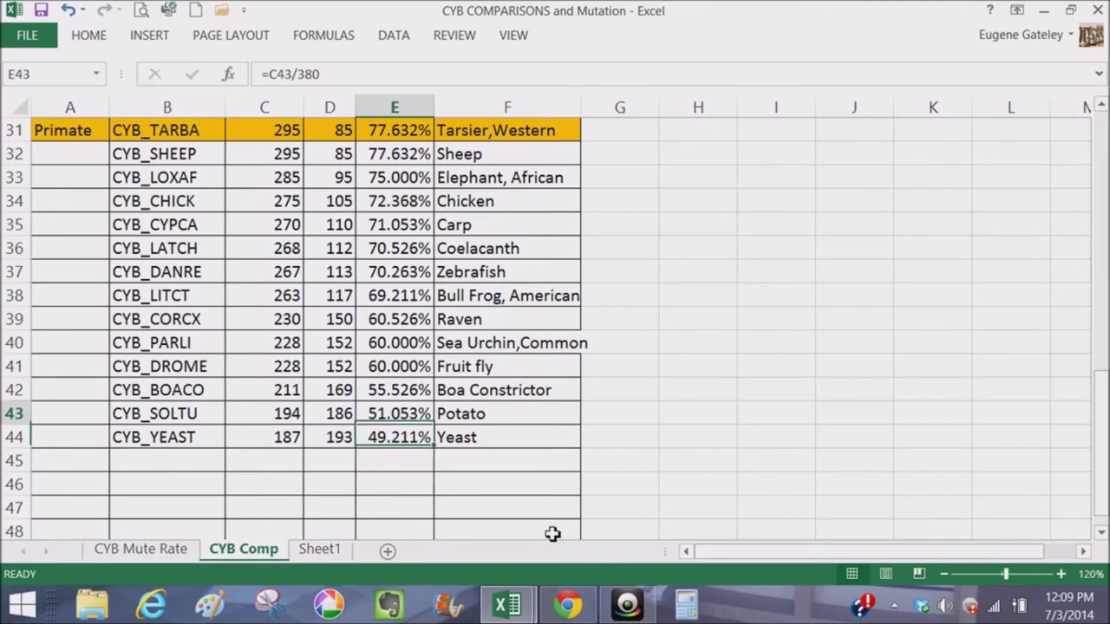
{"action": "key", "text": "Up"}
{"action": "key", "text": "Up"}
{"action": "key", "text": "Up"}
{"action": "key", "text": "Up"}
{"action": "key", "text": "Up"}
{"action": "key", "text": "Up"}
{"action": "key", "text": "Up"}
{"action": "key", "text": "Up"}
{"action": "key", "text": "Up"}
{"action": "key", "text": "Up"}
{"action": "key", "text": "Up"}
{"action": "key", "text": "Up"}
{"action": "key", "text": "Up"}
{"action": "key", "text": "Up"}
{"action": "key", "text": "Up"}
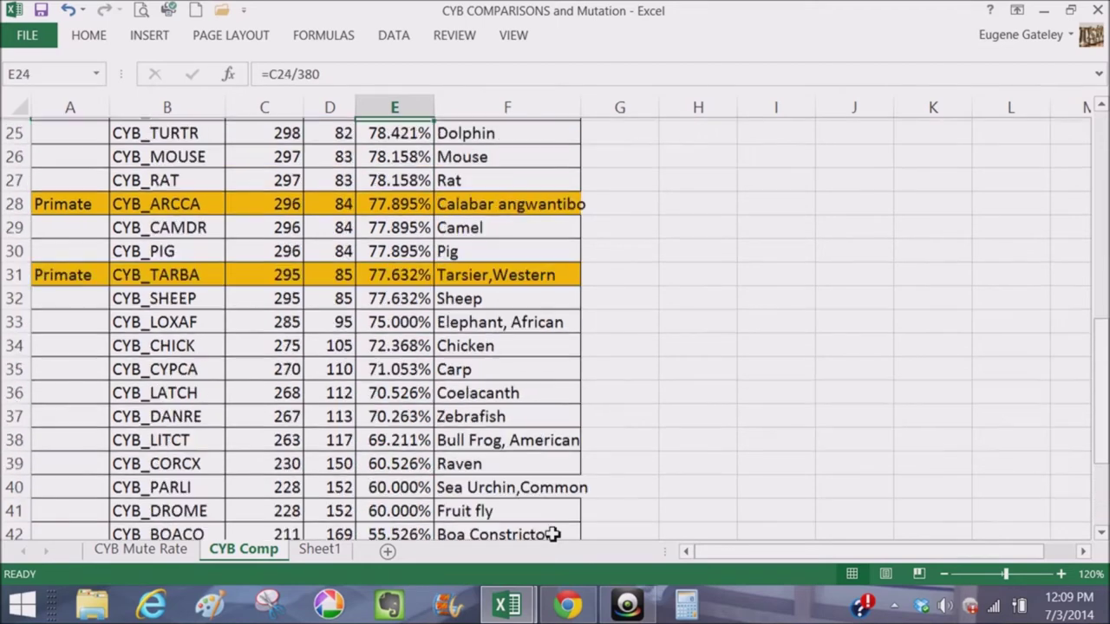
{"action": "key", "text": "Up"}
{"action": "key", "text": "Up"}
{"action": "key", "text": "Up"}
{"action": "key", "text": "Up"}
{"action": "key", "text": "Up"}
{"action": "key", "text": "Up"}
{"action": "key", "text": "Up"}
{"action": "key", "text": "Up"}
{"action": "key", "text": "Up"}
{"action": "key", "text": "Up"}
{"action": "key", "text": "Up"}
{"action": "key", "text": "Up"}
{"action": "key", "text": "Up"}
{"action": "key", "text": "Up"}
{"action": "key", "text": "Up"}
{"action": "key", "text": "Up"}
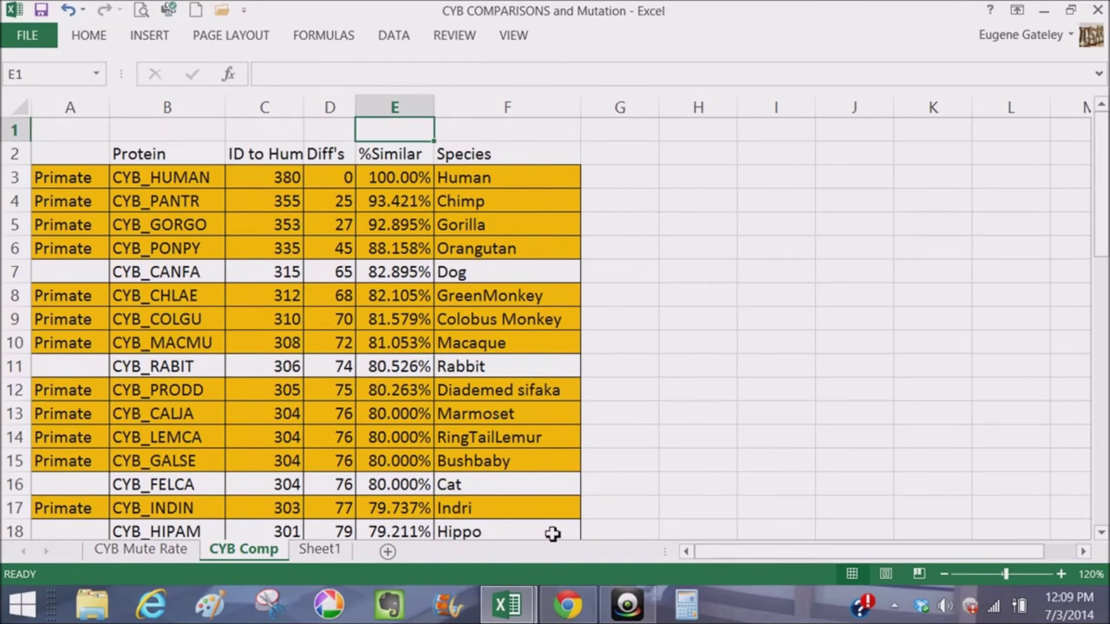
{"action": "key", "text": "Left"}
{"action": "key", "text": "Left"}
{"action": "key", "text": "Left"}
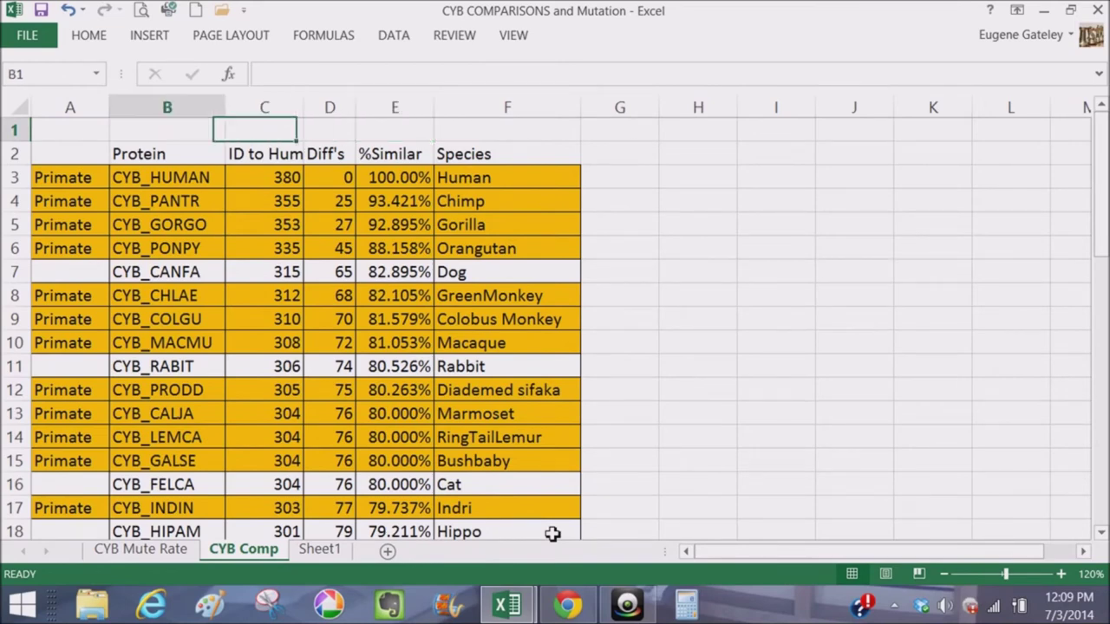
{"action": "key", "text": "Down"}
{"action": "key", "text": "Down"}
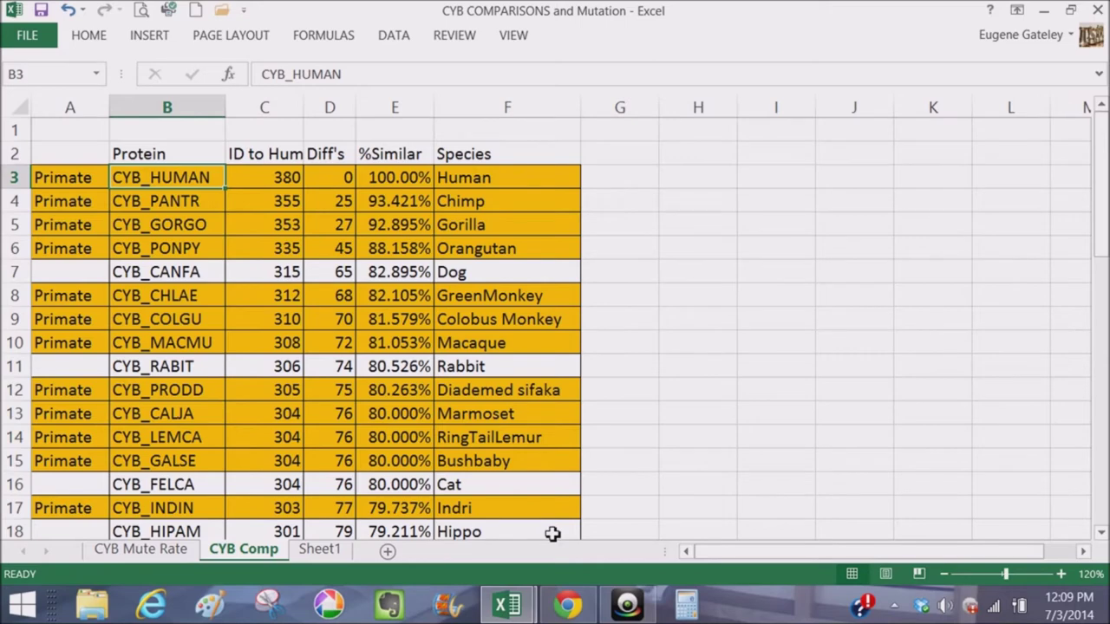
{"action": "key", "text": "Down"}
{"action": "key", "text": "Down"}
{"action": "key", "text": "Down"}
{"action": "key", "text": "Down"}
{"action": "key", "text": "Down"}
{"action": "key", "text": "Down"}
{"action": "key", "text": "Down"}
{"action": "key", "text": "Down"}
{"action": "key", "text": "Up"}
{"action": "key", "text": "Up"}
{"action": "key", "text": "Up"}
{"action": "key", "text": "Up"}
{"action": "key", "text": "Up"}
{"action": "key", "text": "Up"}
{"action": "key", "text": "Up"}
{"action": "key", "text": "Up"}
{"action": "left_click_drag", "start_coordinate": [180, 182], "coordinate": [163, 487]}
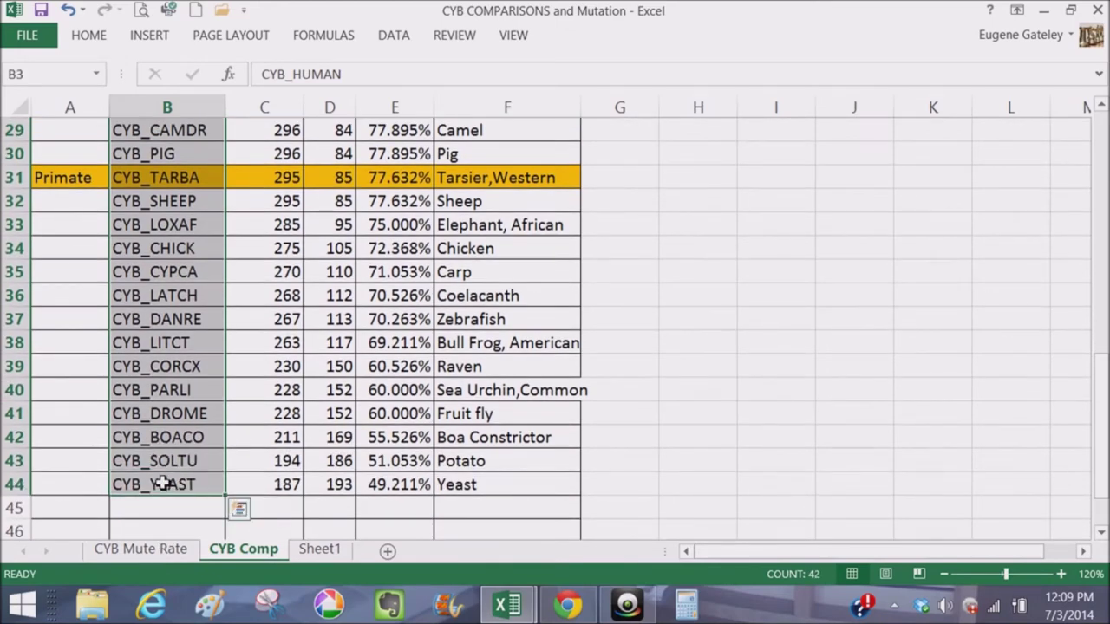
{"action": "right_click", "coordinate": [184, 390]}
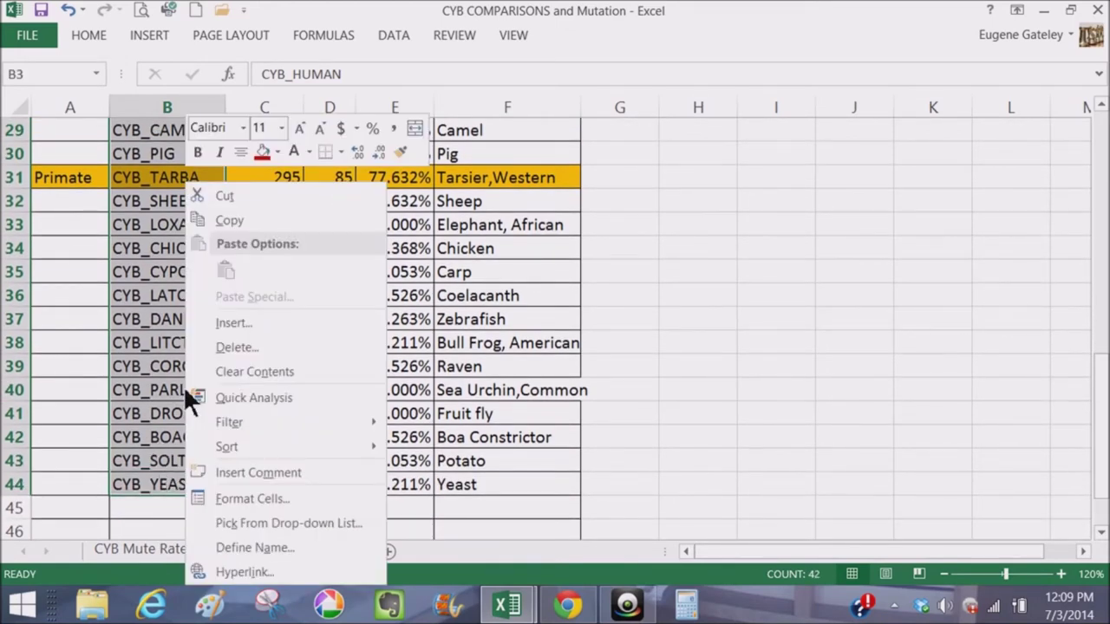
{"action": "left_click", "coordinate": [251, 220]}
{"action": "scroll", "coordinate": [253, 224], "scroll_direction": "up", "scroll_amount": 9}
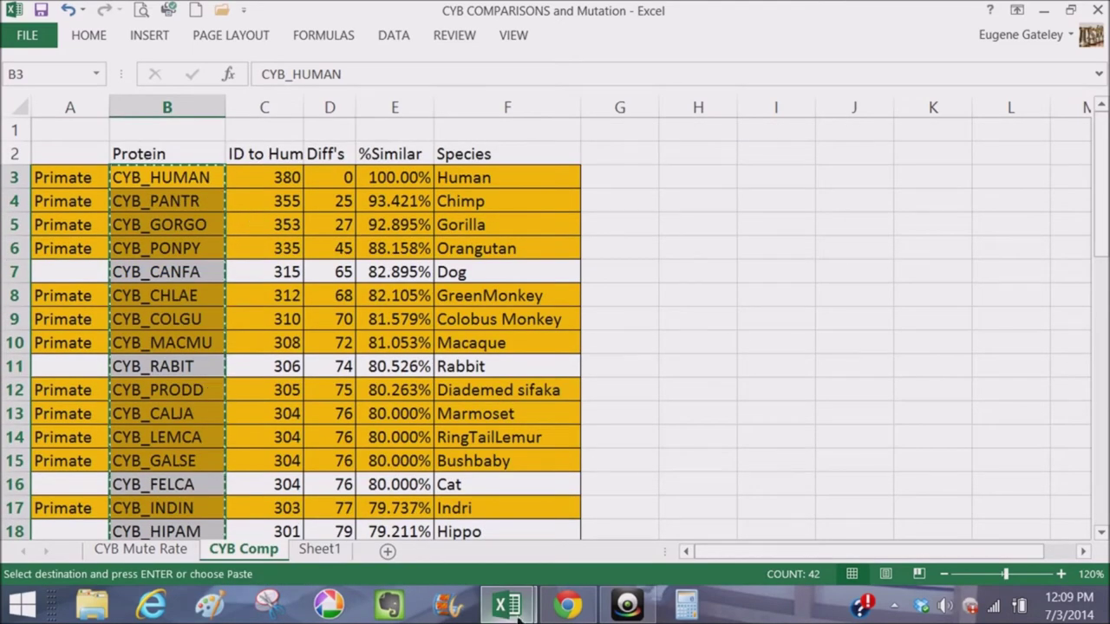
Back on the UniProt Align page, paste the protein names into the sequence box, then clear it
{"action": "left_click", "coordinate": [568, 604]}
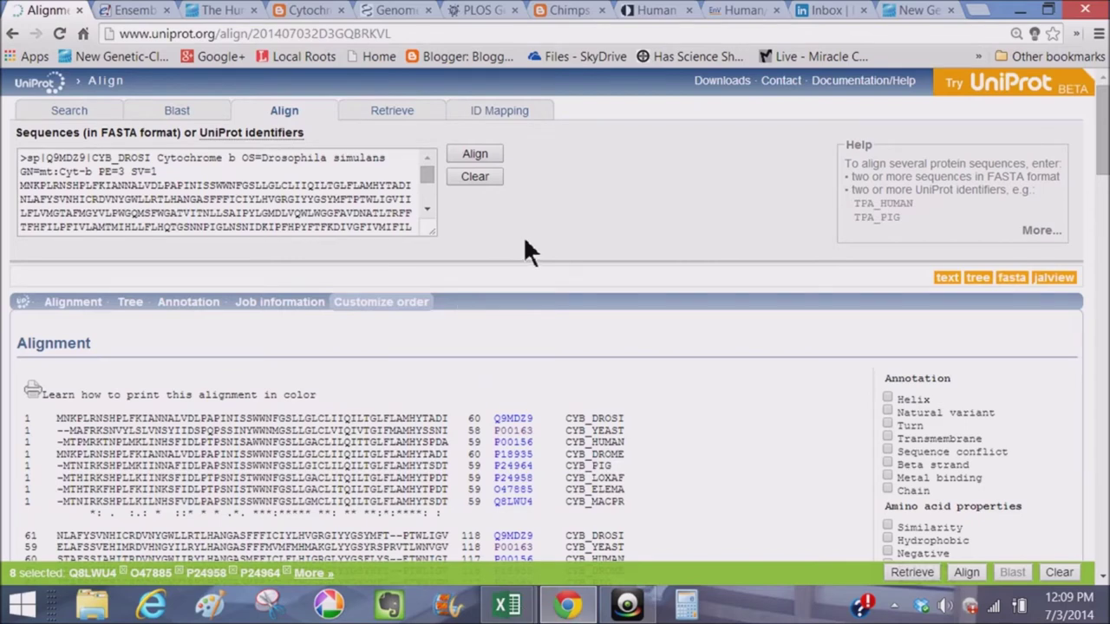
{"action": "left_click", "coordinate": [474, 176]}
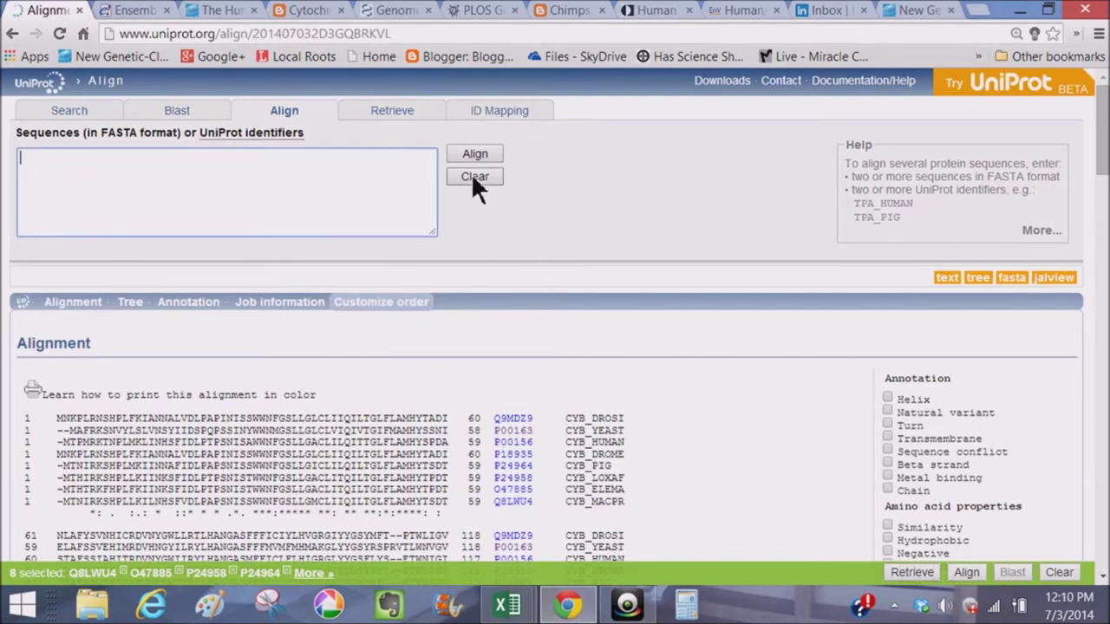
{"action": "right_click", "coordinate": [231, 206]}
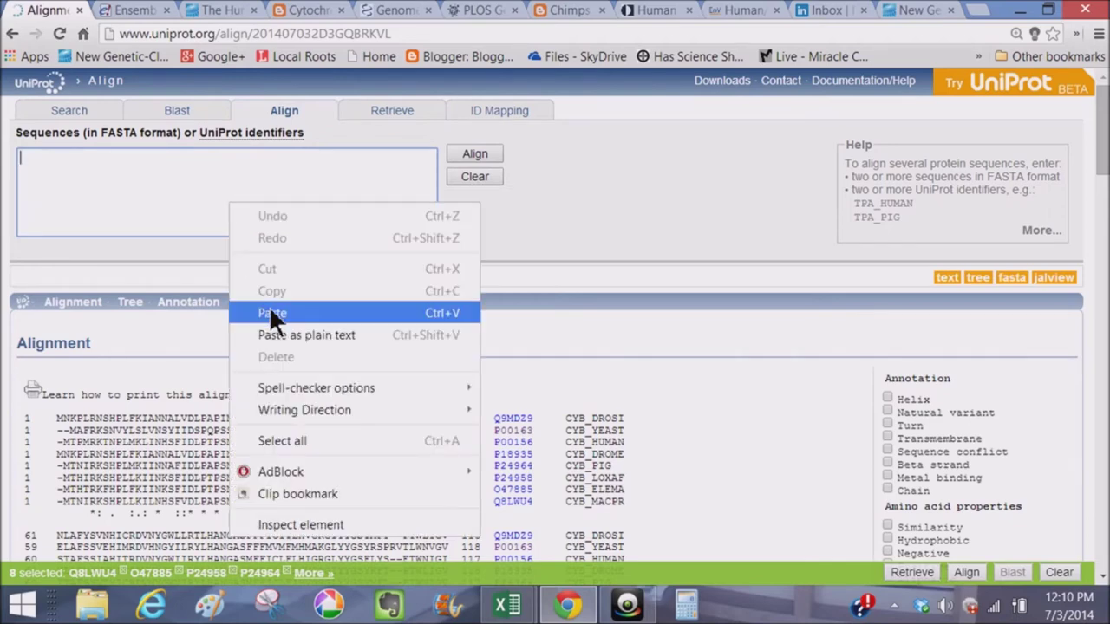
{"action": "left_click", "coordinate": [272, 335]}
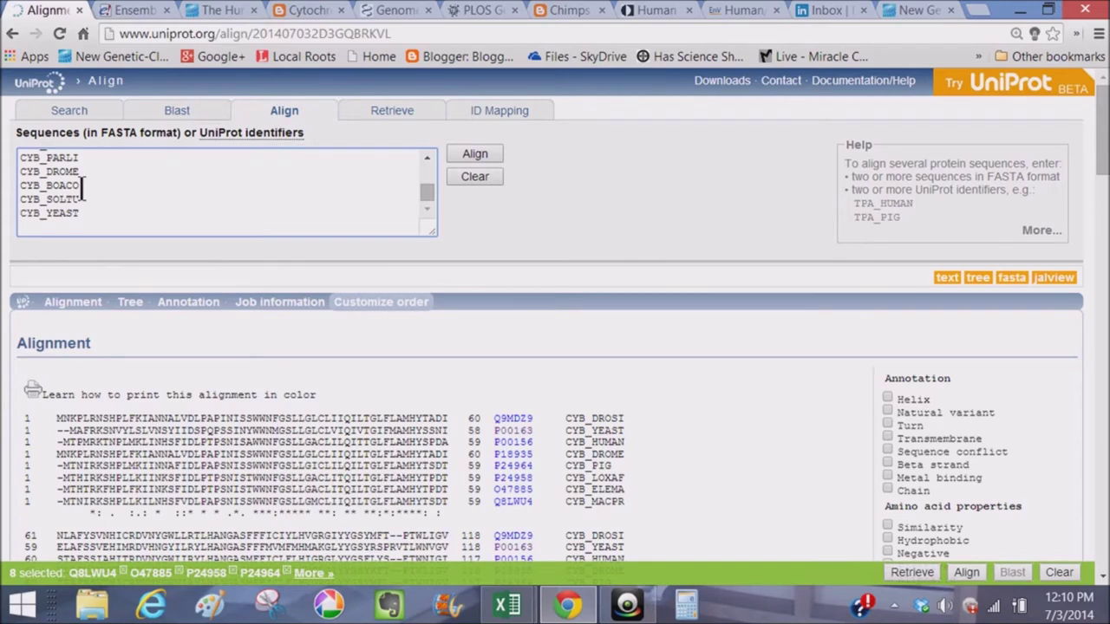
{"action": "left_click", "coordinate": [503, 245]}
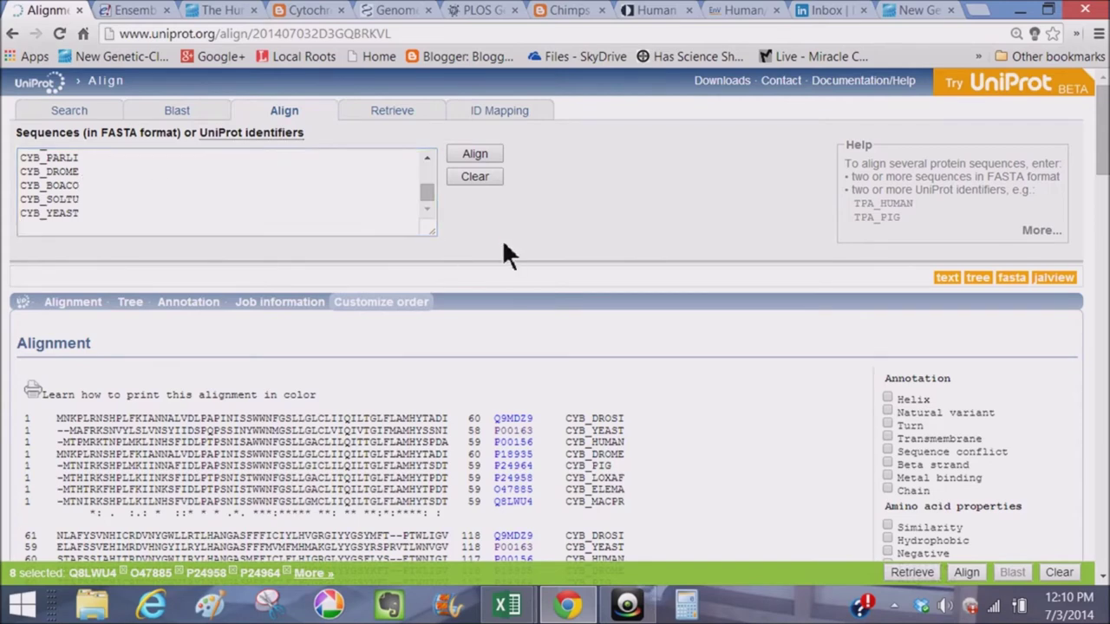
{"action": "left_click", "coordinate": [487, 176]}
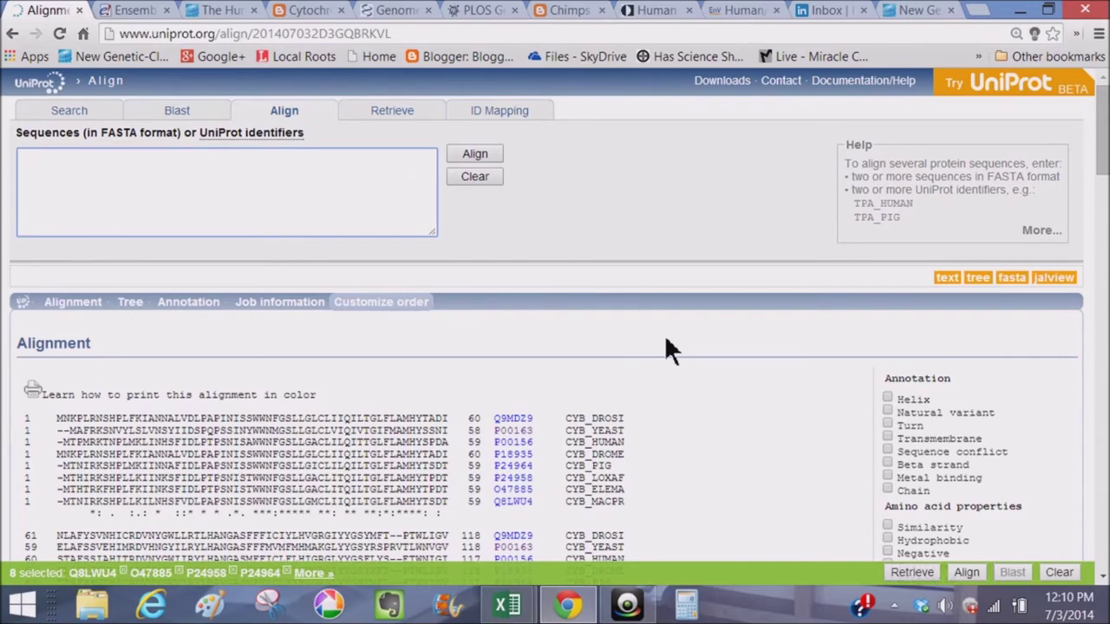
{"action": "left_click", "coordinate": [668, 392]}
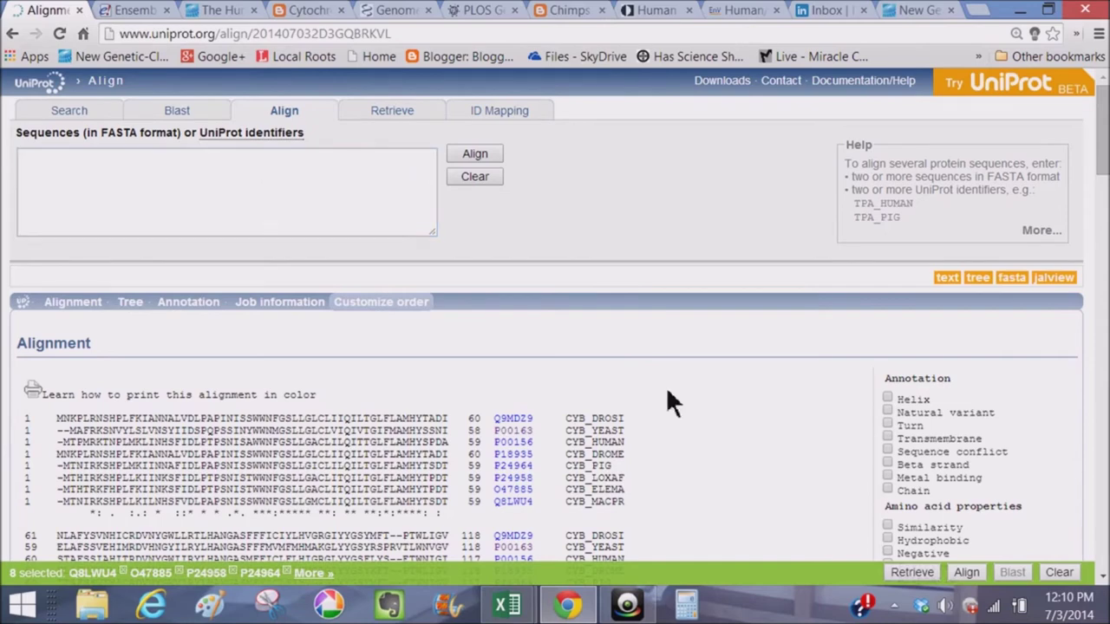
{"action": "scroll", "coordinate": [667, 401], "scroll_direction": "down", "scroll_amount": 8}
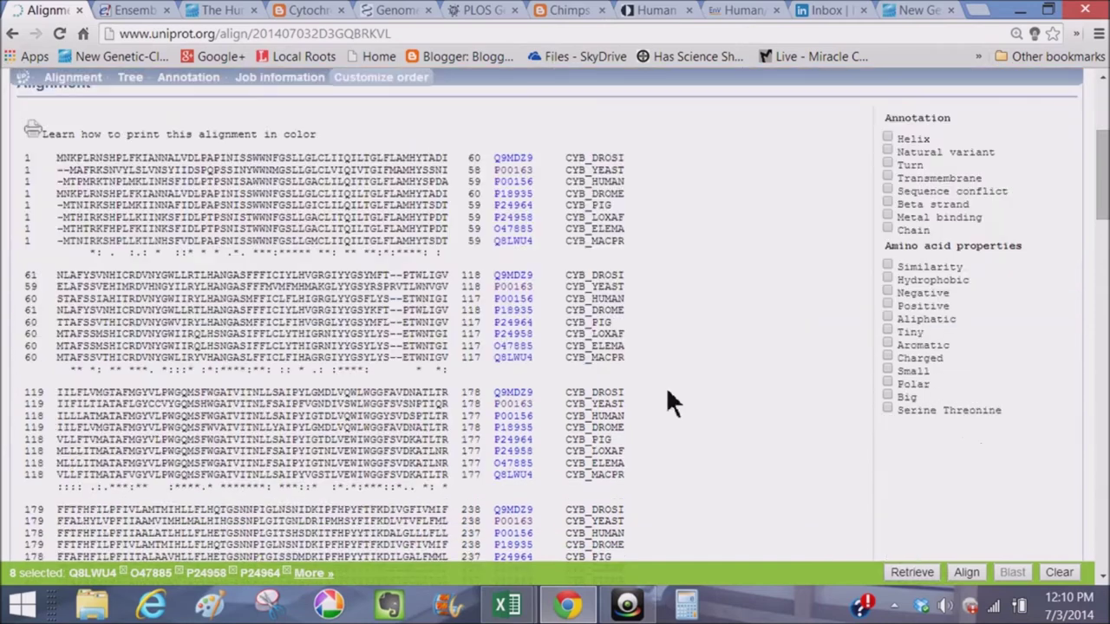
{"action": "scroll", "coordinate": [667, 392], "scroll_direction": "down", "scroll_amount": 11}
{"action": "scroll", "coordinate": [668, 393], "scroll_direction": "up", "scroll_amount": 1}
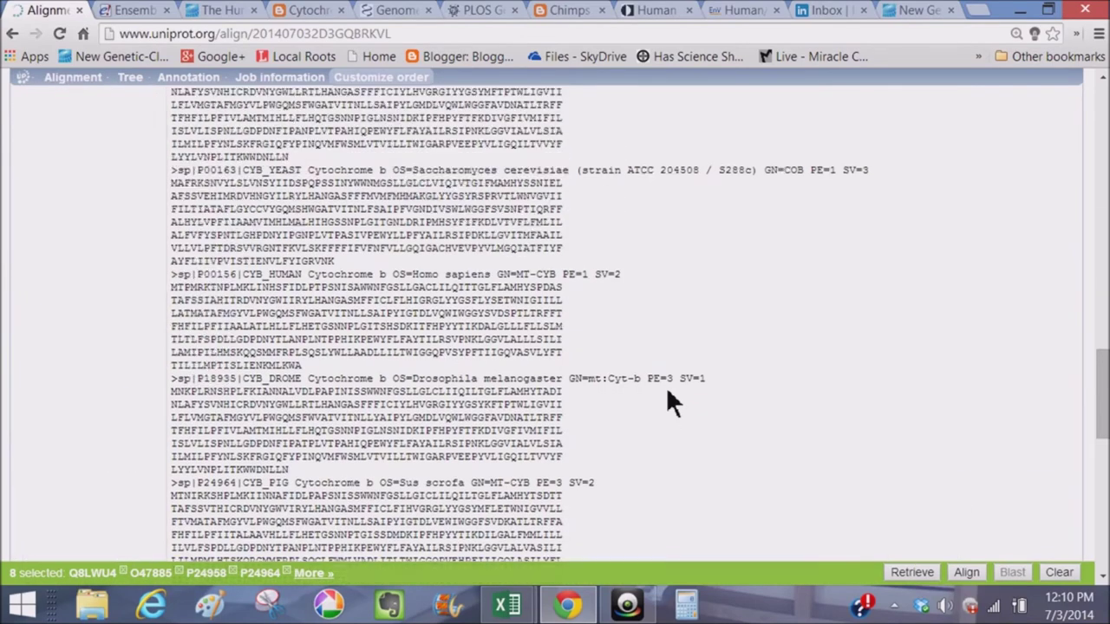
{"action": "scroll", "coordinate": [667, 392], "scroll_direction": "up", "scroll_amount": 15}
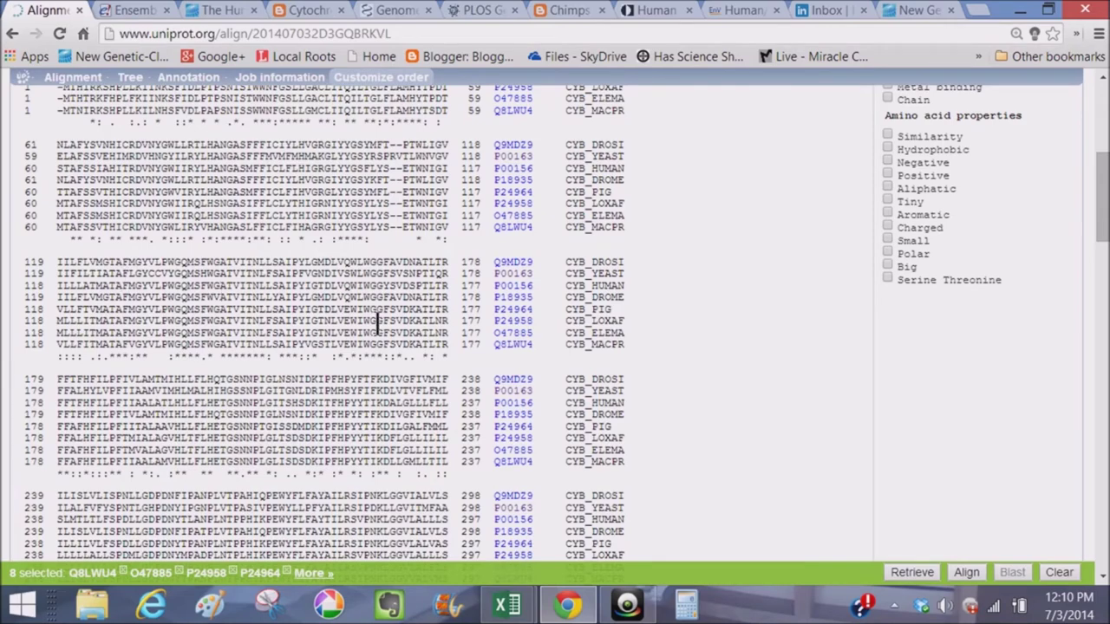
{"action": "scroll", "coordinate": [378, 325], "scroll_direction": "down", "scroll_amount": 6}
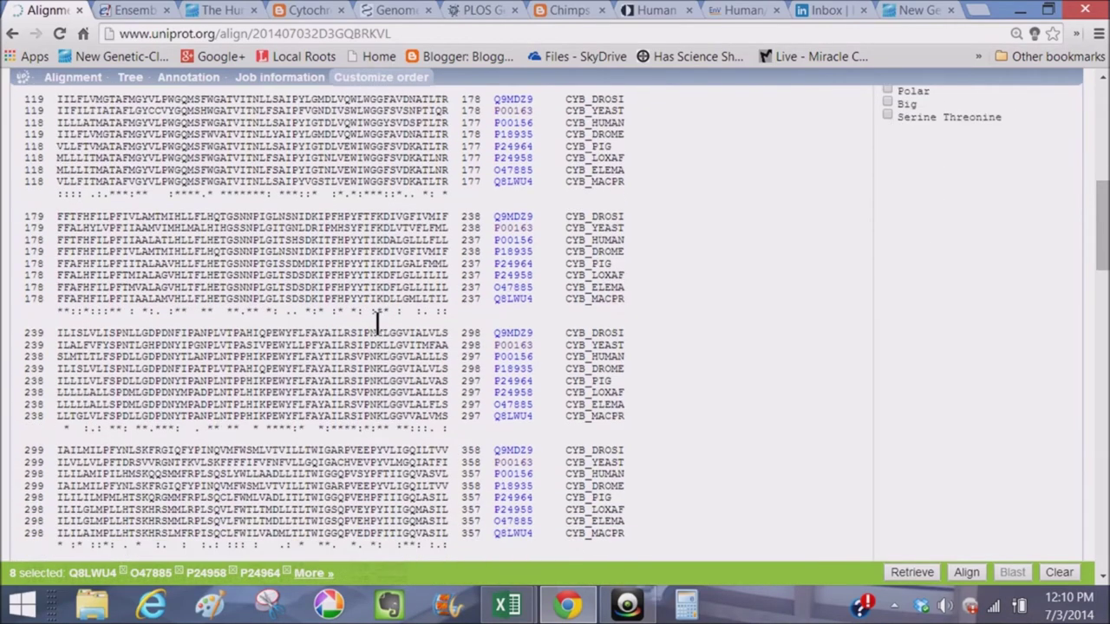
{"action": "scroll", "coordinate": [378, 326], "scroll_direction": "down", "scroll_amount": 6}
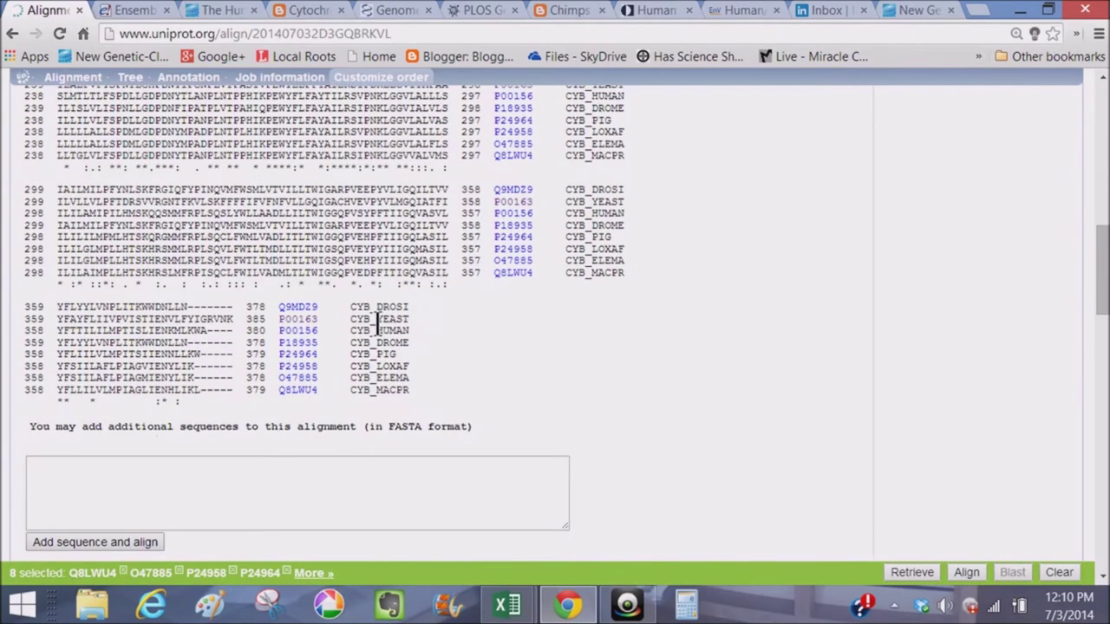
{"action": "scroll", "coordinate": [377, 329], "scroll_direction": "down", "scroll_amount": 5}
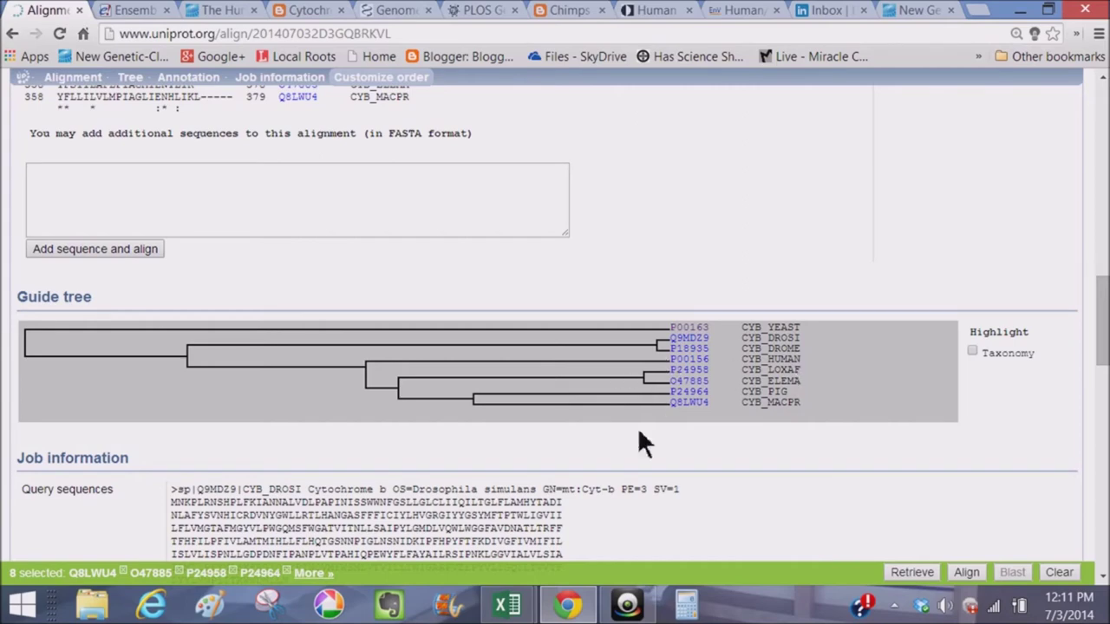
Scroll to the job statistics (36.693% identity, 142 identical, 117 similar) and annotation table
{"action": "scroll", "coordinate": [639, 438], "scroll_direction": "down", "scroll_amount": 3}
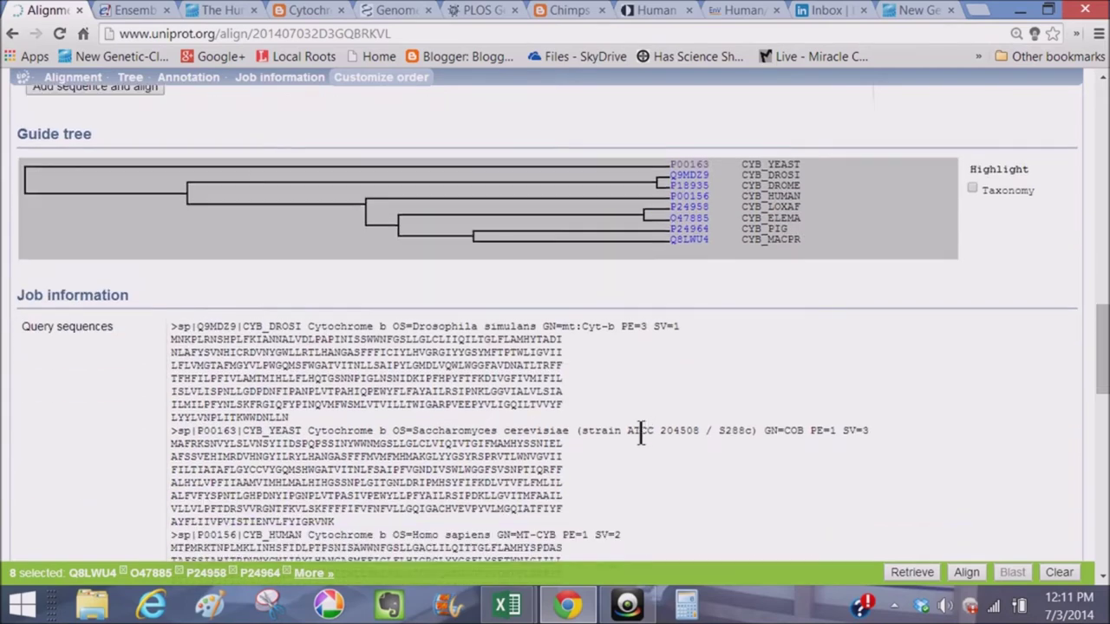
{"action": "scroll", "coordinate": [640, 438], "scroll_direction": "down", "scroll_amount": 3}
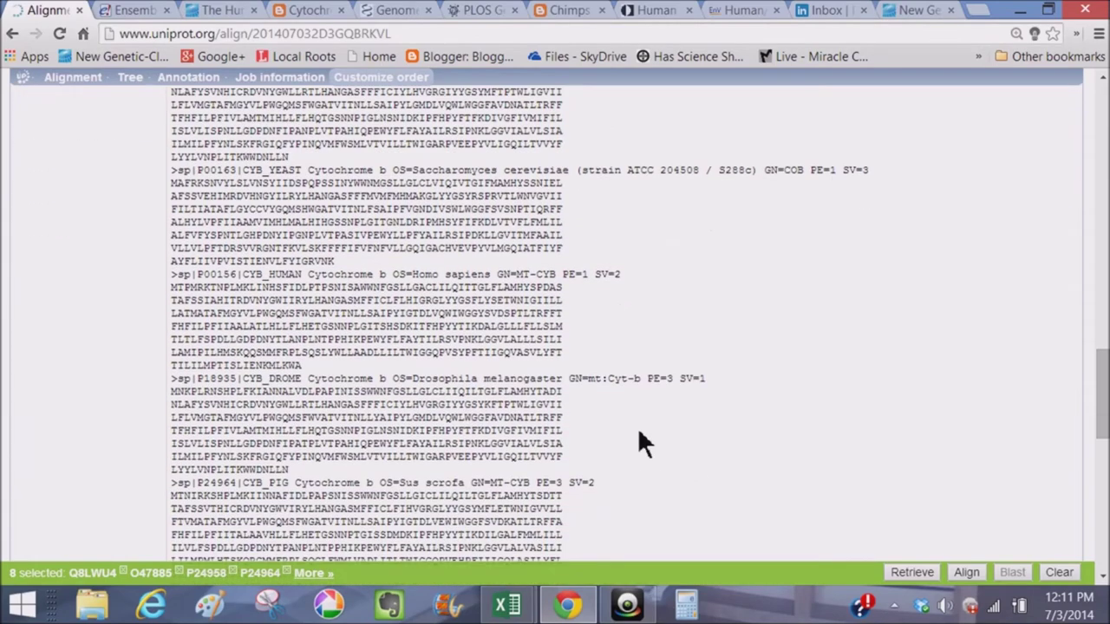
{"action": "scroll", "coordinate": [639, 436], "scroll_direction": "down", "scroll_amount": 3}
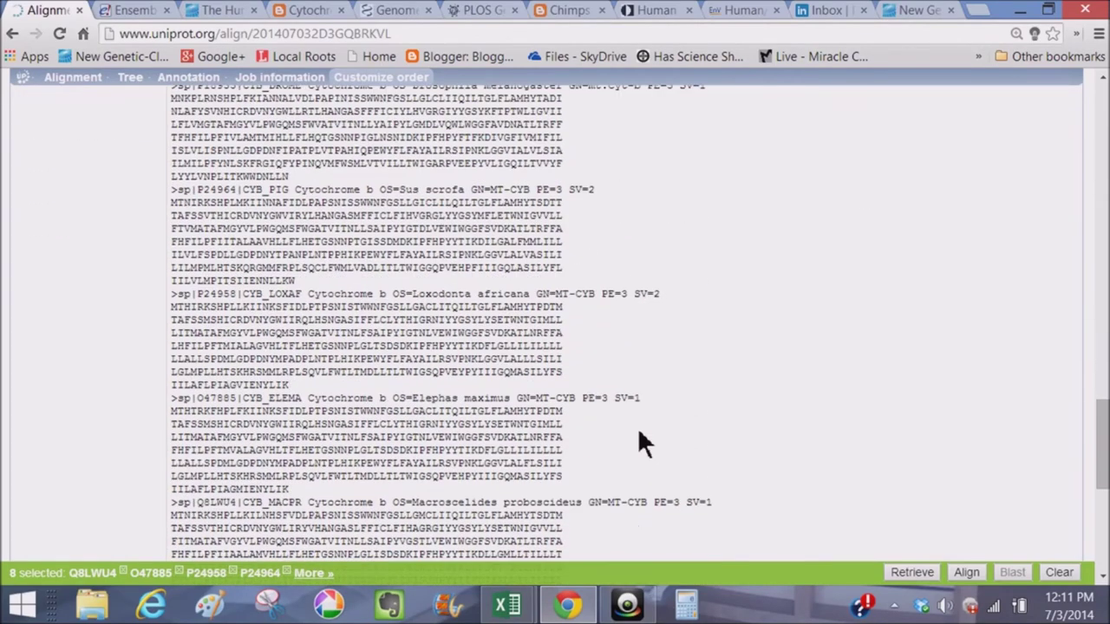
{"action": "scroll", "coordinate": [639, 438], "scroll_direction": "down", "scroll_amount": 2}
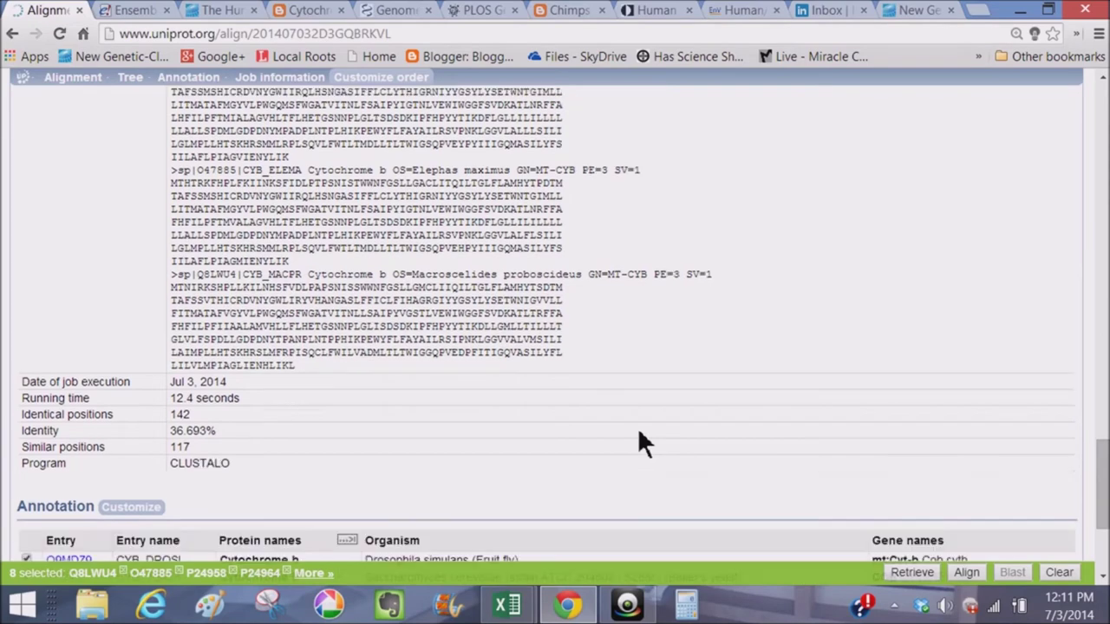
{"action": "scroll", "coordinate": [641, 442], "scroll_direction": "down", "scroll_amount": 1}
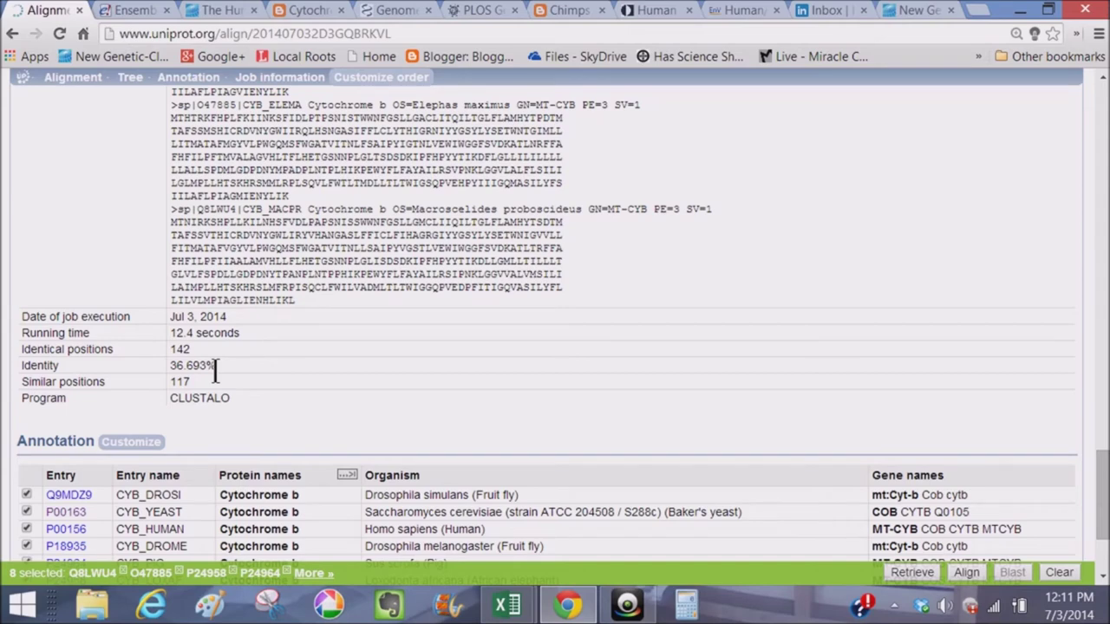
{"action": "scroll", "coordinate": [215, 370], "scroll_direction": "down", "scroll_amount": 2}
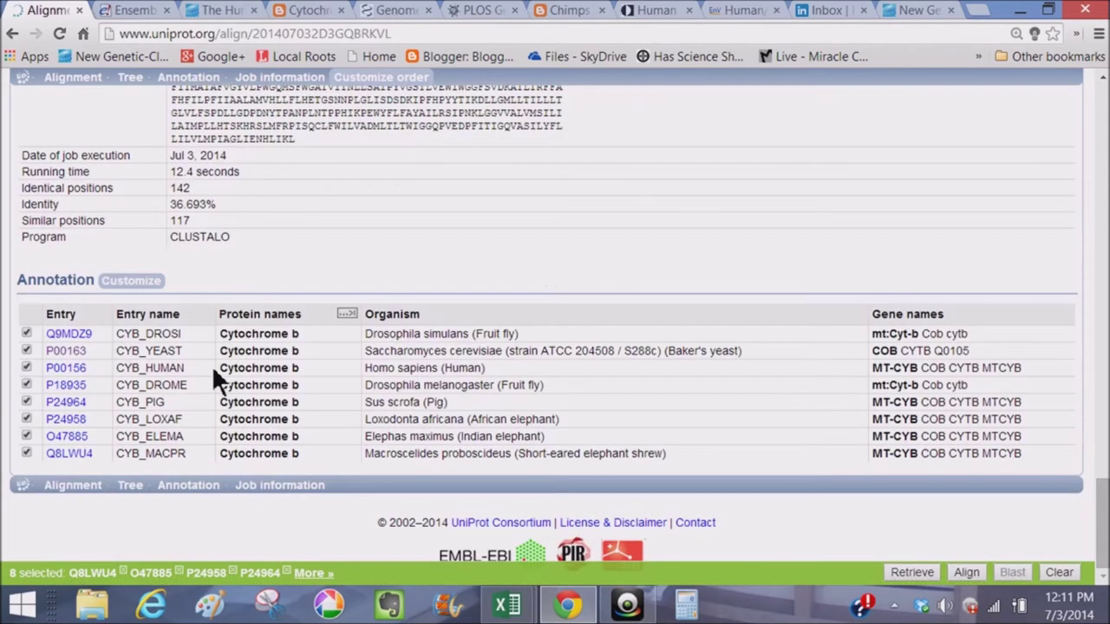
Deselect all entries except CYB_DROSI and CYB_YEAST
{"action": "left_click", "coordinate": [26, 454]}
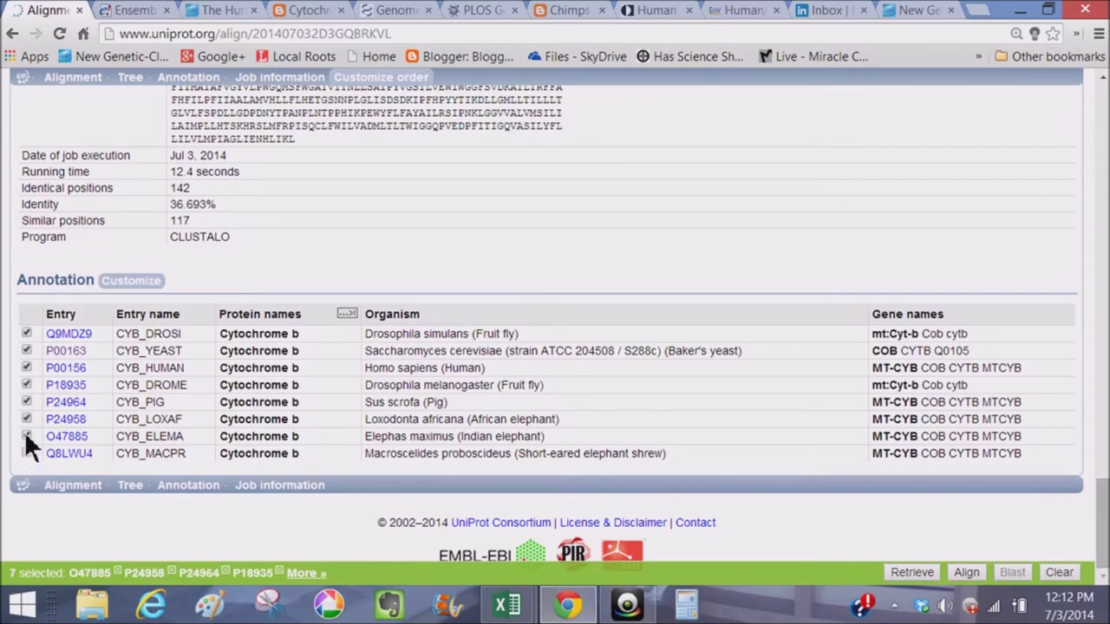
{"action": "left_click", "coordinate": [26, 436]}
{"action": "left_click", "coordinate": [27, 419]}
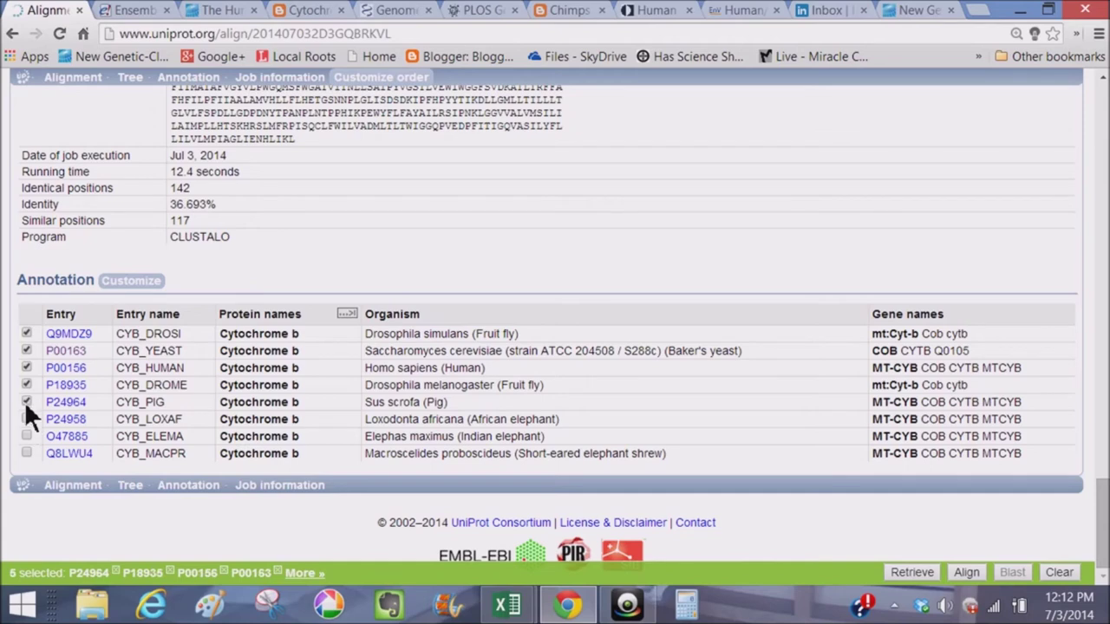
{"action": "left_click", "coordinate": [27, 402]}
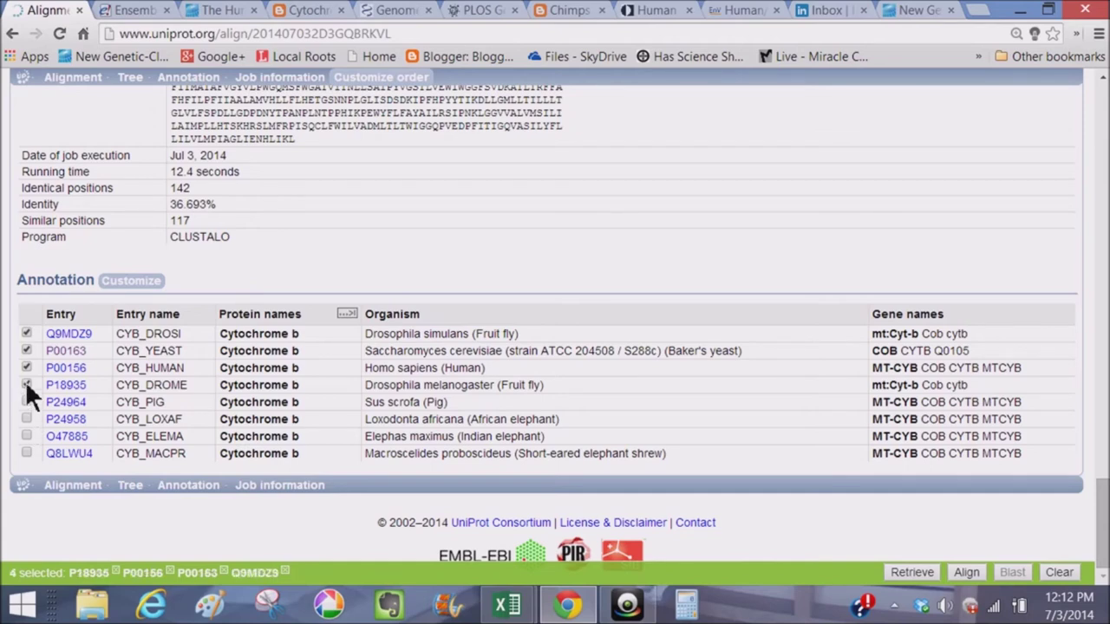
{"action": "left_click", "coordinate": [26, 385]}
{"action": "left_click", "coordinate": [27, 367]}
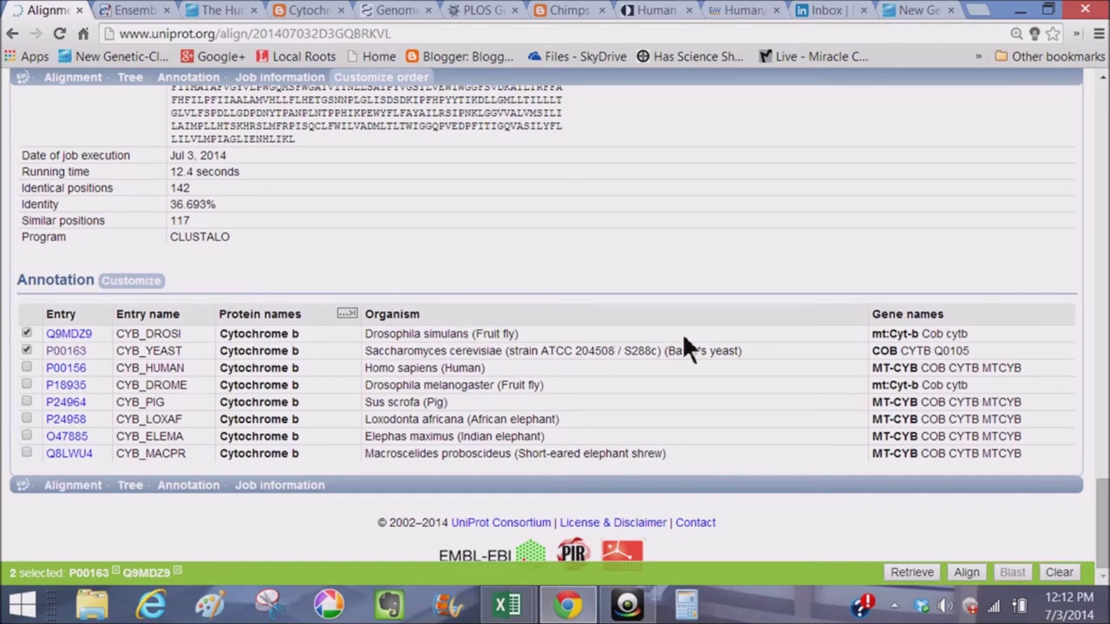
Align the Drosophila simulans and yeast cytochrome b sequences, yielding 51.163% identity
{"action": "left_click", "coordinate": [963, 572]}
{"action": "scroll", "coordinate": [967, 583], "scroll_direction": "down", "scroll_amount": 10}
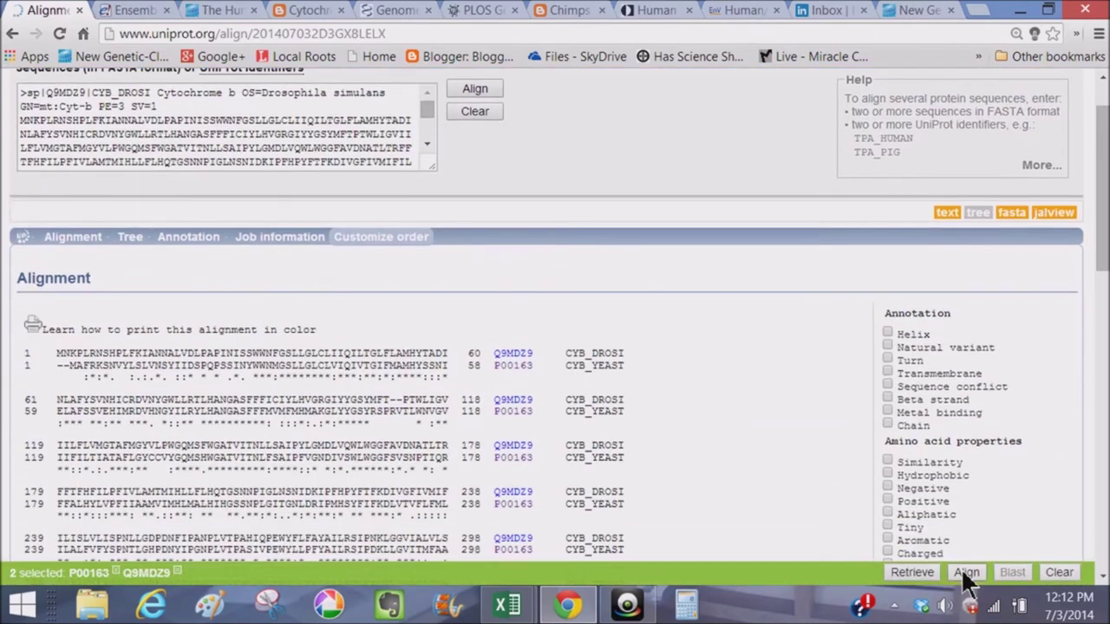
{"action": "scroll", "coordinate": [966, 583], "scroll_direction": "down", "scroll_amount": 4}
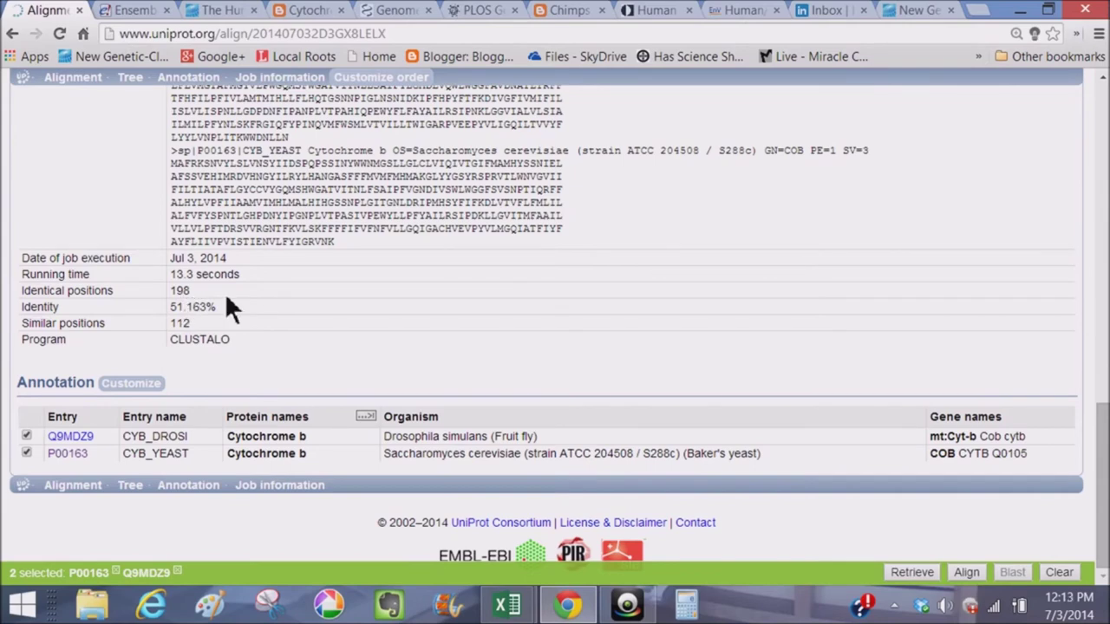
{"action": "key", "text": "alt+Tab"}
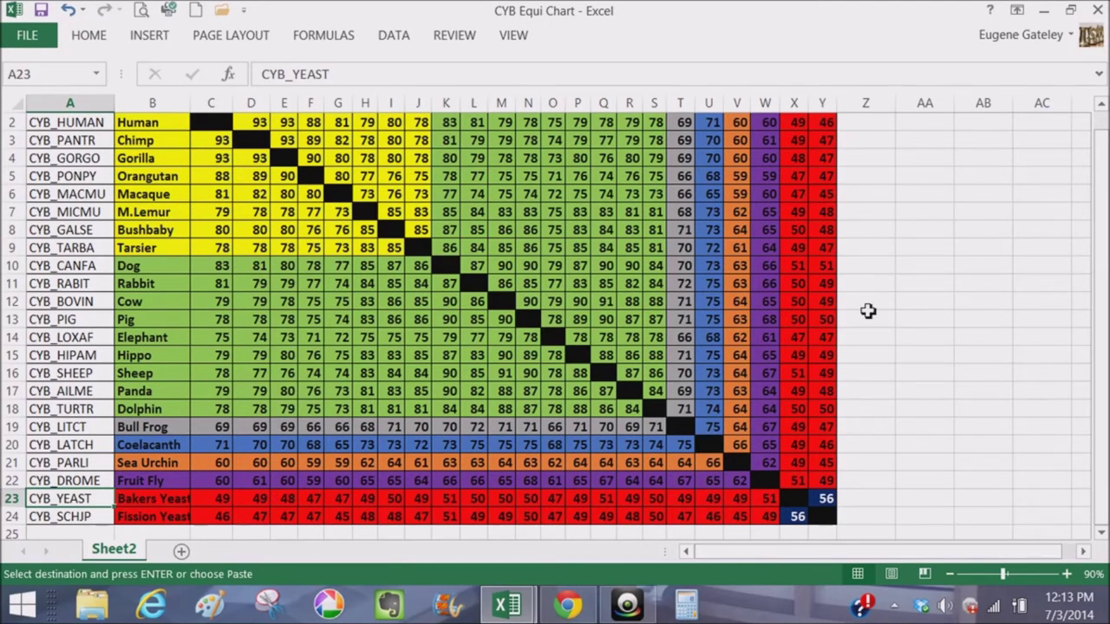
Zoom the CYB Equi Chart to 80%, confirm W23 reads 51, then return to UniProt
{"action": "key", "text": "Up"}
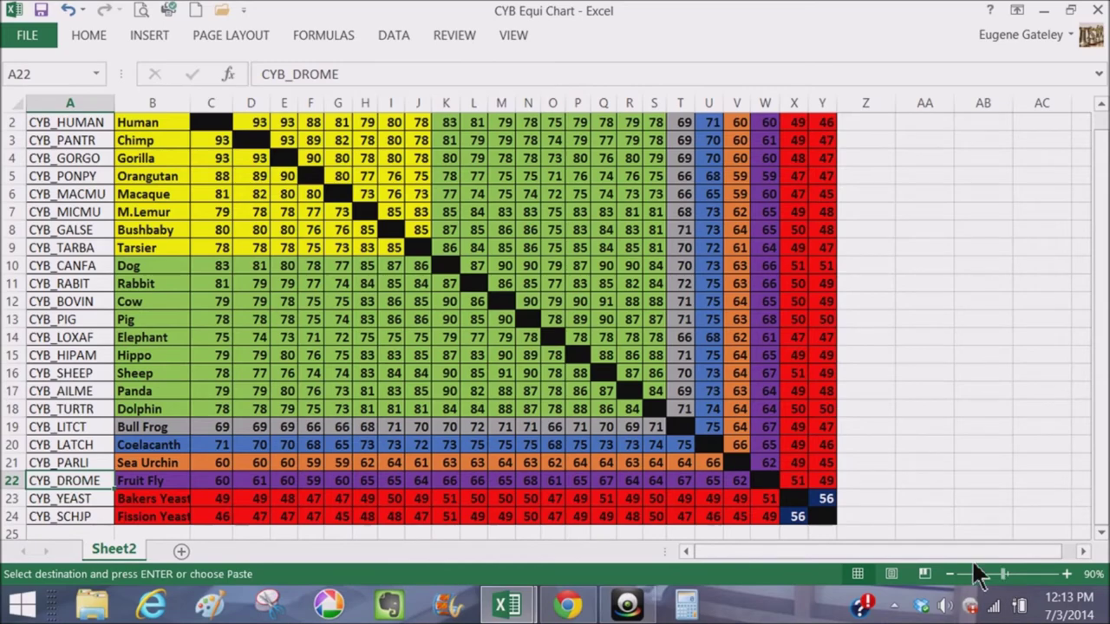
{"action": "left_click", "coordinate": [950, 574]}
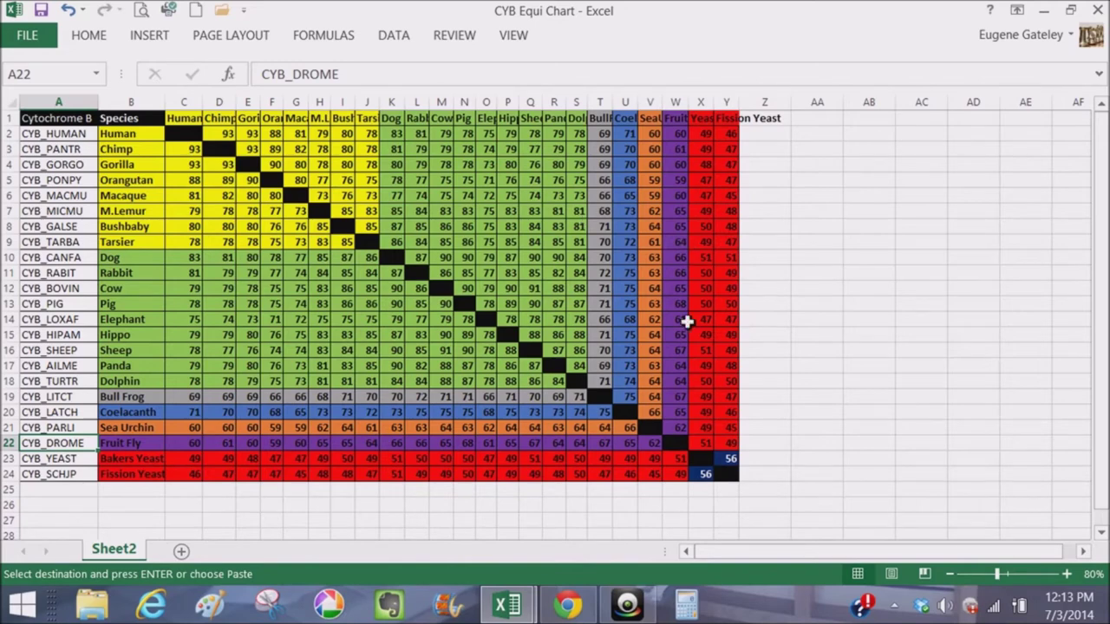
{"action": "left_click", "coordinate": [671, 461]}
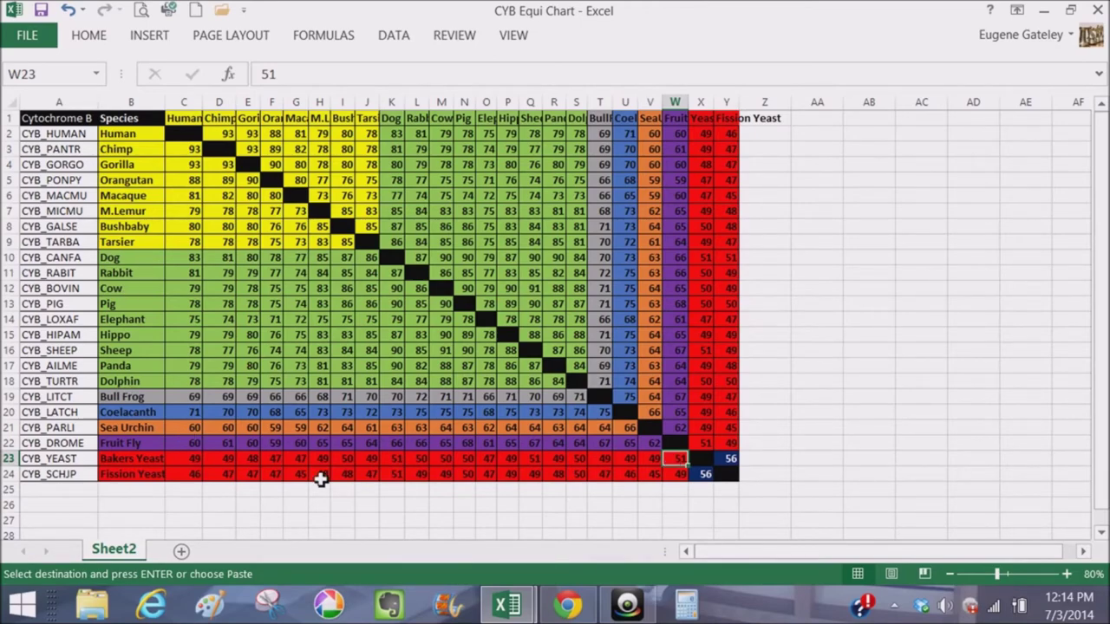
{"action": "left_click", "coordinate": [568, 605]}
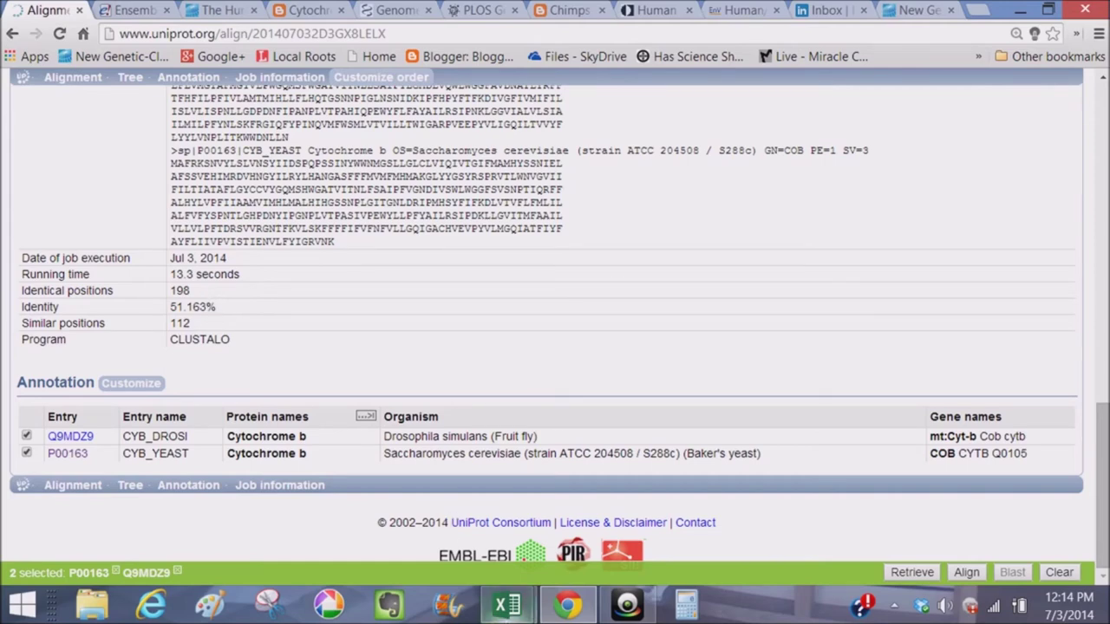
Switch to CYB COMPARISONS, review column C's identity-to-human counts, and select the CYB_PONPY value
{"action": "mouse_move", "coordinate": [507, 604]}
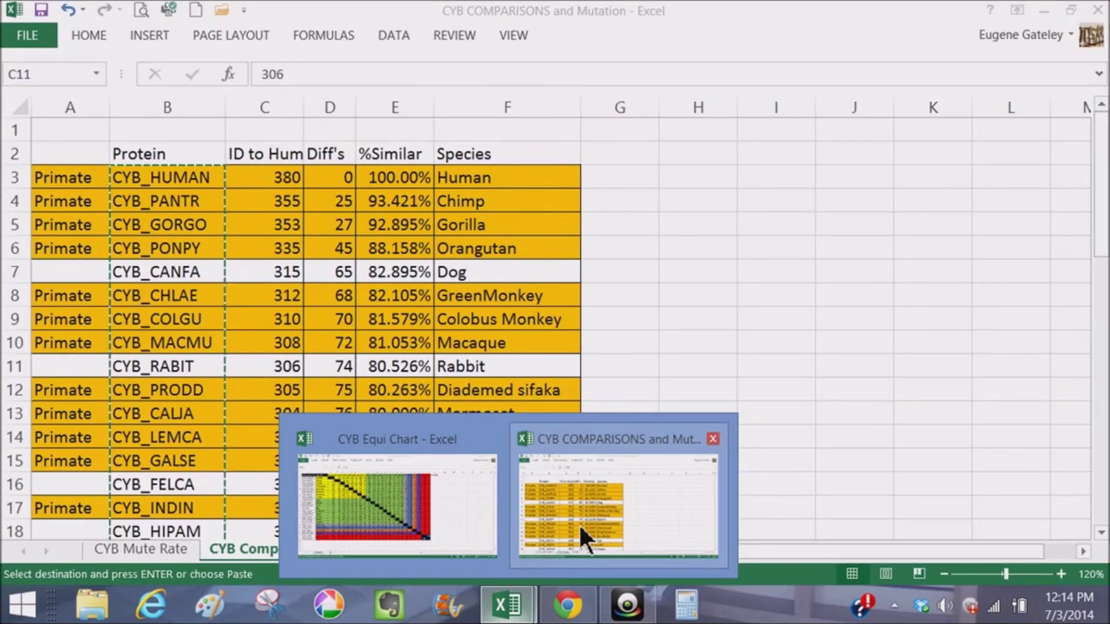
{"action": "left_click", "coordinate": [578, 523]}
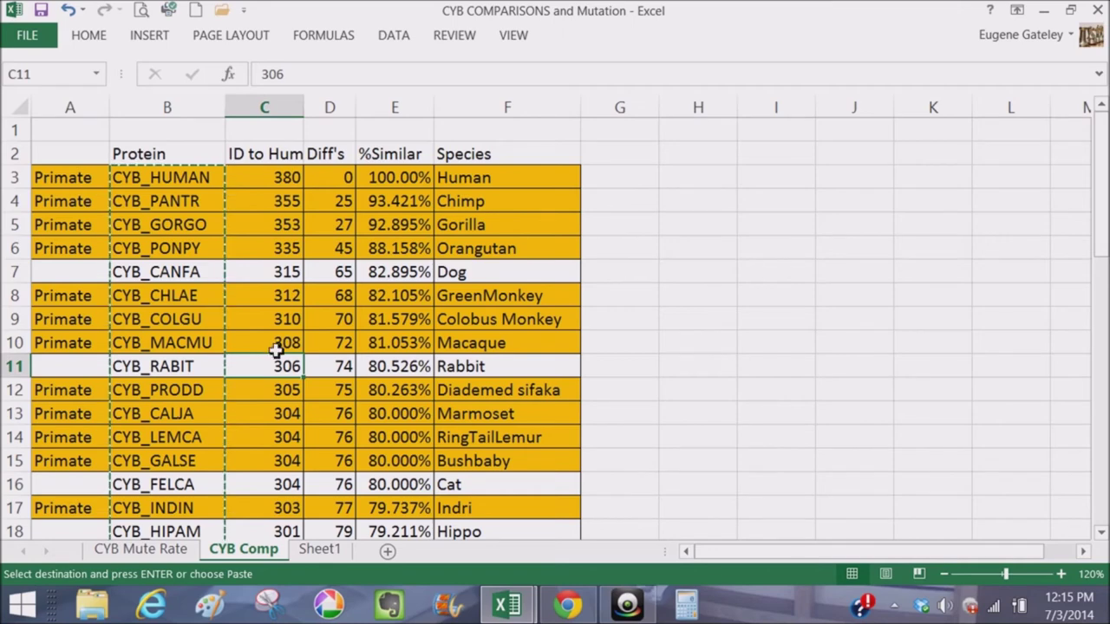
{"action": "key", "text": "Down"}
{"action": "key", "text": "Down"}
{"action": "key", "text": "Down"}
{"action": "key", "text": "Down"}
{"action": "key", "text": "Down"}
{"action": "key", "text": "Down"}
{"action": "key", "text": "Down"}
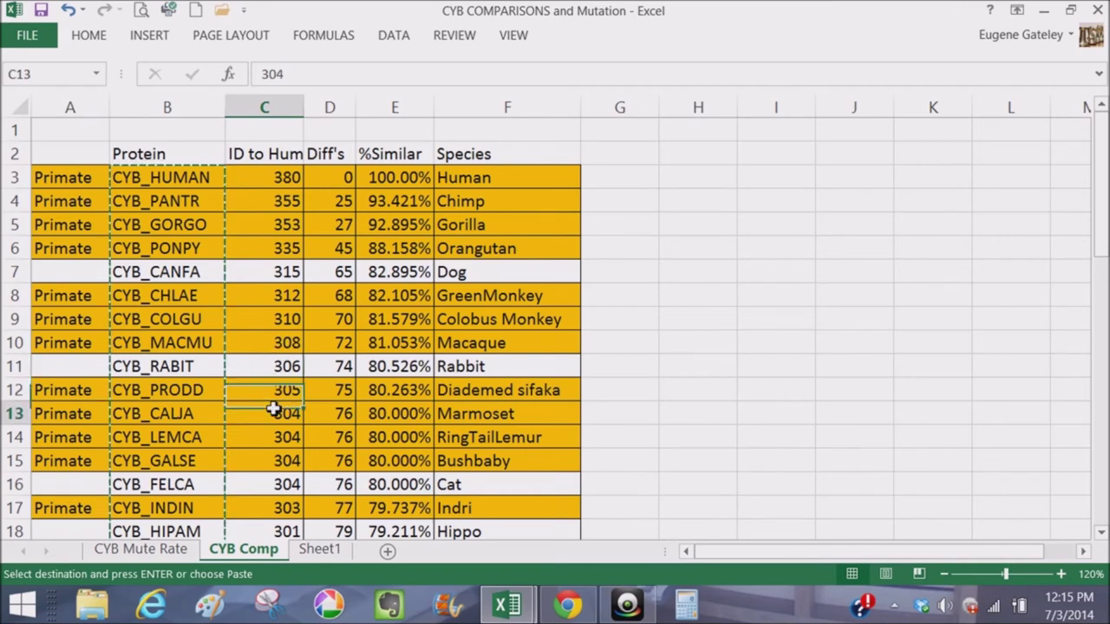
{"action": "key", "text": "Down"}
{"action": "key", "text": "Down"}
{"action": "key", "text": "Down"}
{"action": "key", "text": "Down"}
{"action": "key", "text": "Down"}
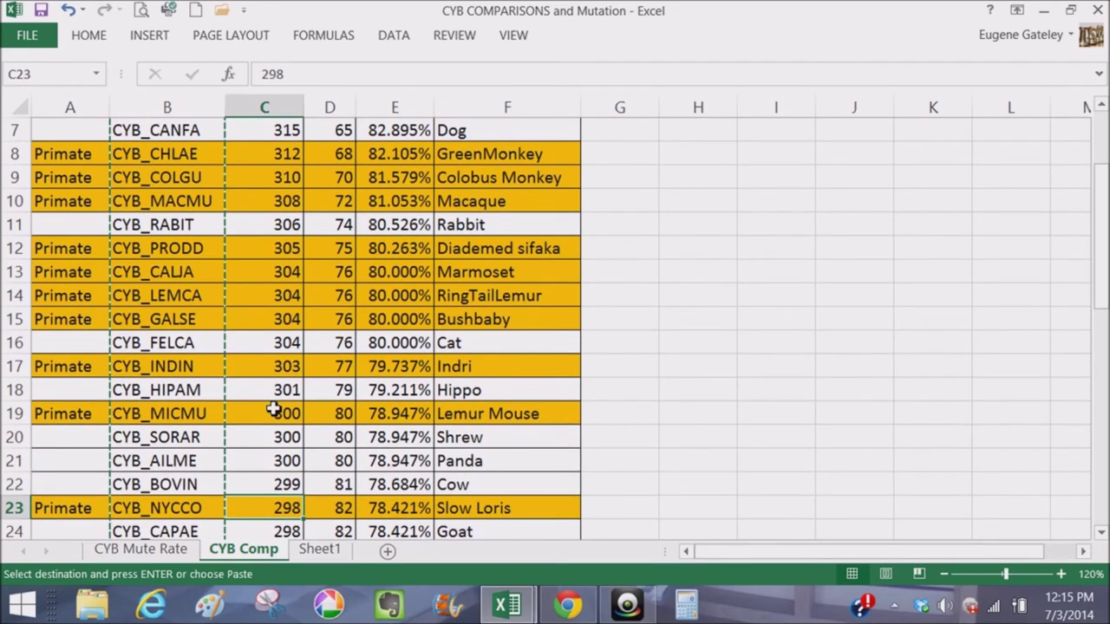
{"action": "key", "text": "Down"}
{"action": "key", "text": "Down"}
{"action": "key", "text": "Down"}
{"action": "key", "text": "Down"}
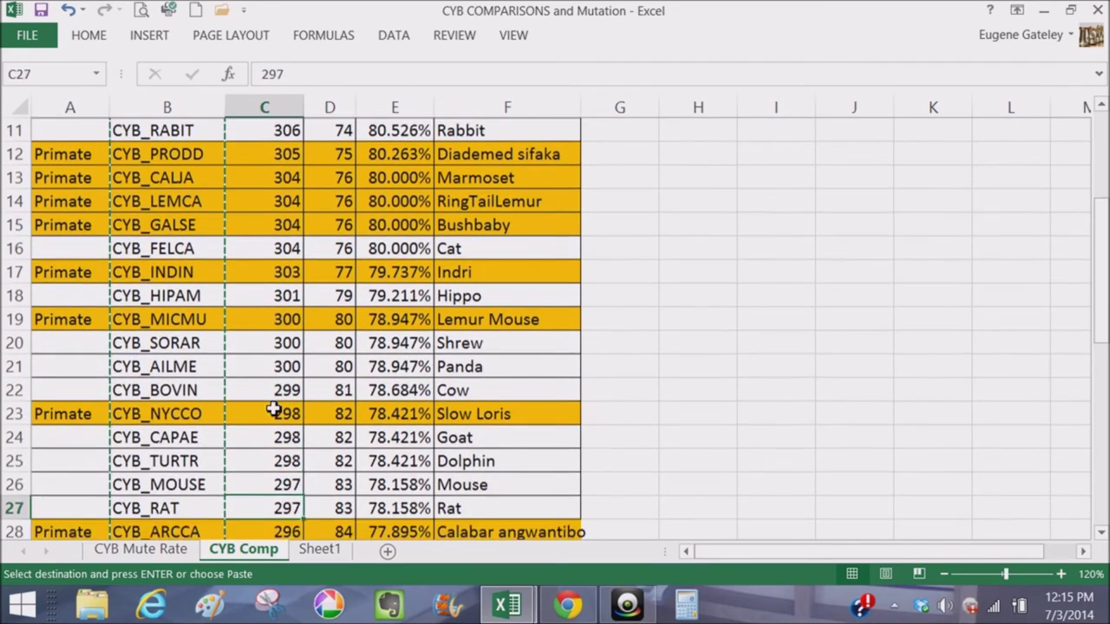
{"action": "key", "text": "Down"}
{"action": "key", "text": "Down"}
{"action": "key", "text": "Down"}
{"action": "key", "text": "Down"}
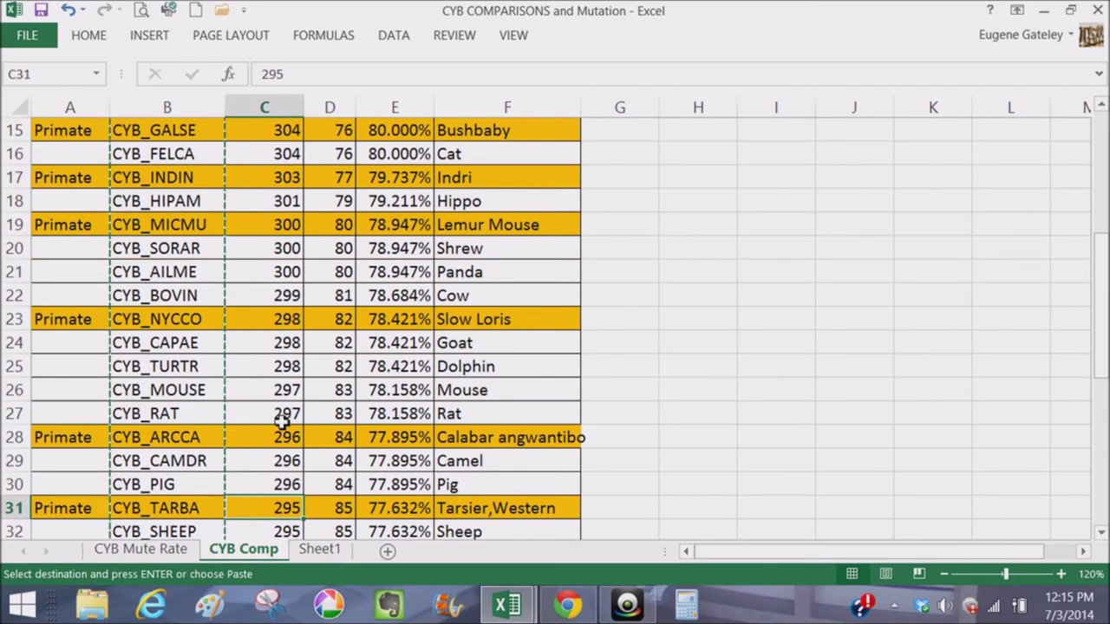
{"action": "key", "text": "Up"}
{"action": "key", "text": "Up"}
{"action": "key", "text": "Up"}
{"action": "key", "text": "Up"}
{"action": "key", "text": "Up"}
{"action": "key", "text": "Up"}
{"action": "key", "text": "Up"}
{"action": "key", "text": "Up"}
{"action": "key", "text": "Up"}
{"action": "key", "text": "Up"}
{"action": "key", "text": "Up"}
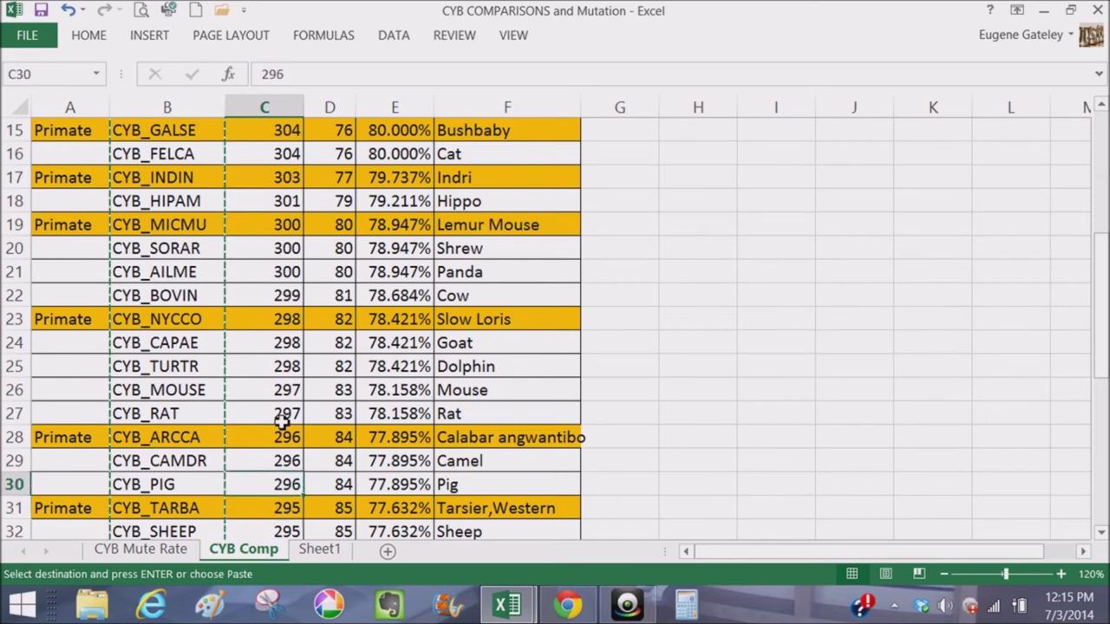
{"action": "key", "text": "Up"}
{"action": "key", "text": "Up"}
{"action": "key", "text": "Up"}
{"action": "key", "text": "Up"}
{"action": "key", "text": "Up"}
{"action": "key", "text": "Up"}
{"action": "key", "text": "Up"}
{"action": "key", "text": "Up"}
{"action": "key", "text": "Up"}
{"action": "key", "text": "Up"}
{"action": "key", "text": "Up"}
{"action": "key", "text": "Up"}
{"action": "key", "text": "Up"}
{"action": "key", "text": "Up"}
{"action": "key", "text": "Up"}
{"action": "key", "text": "Up"}
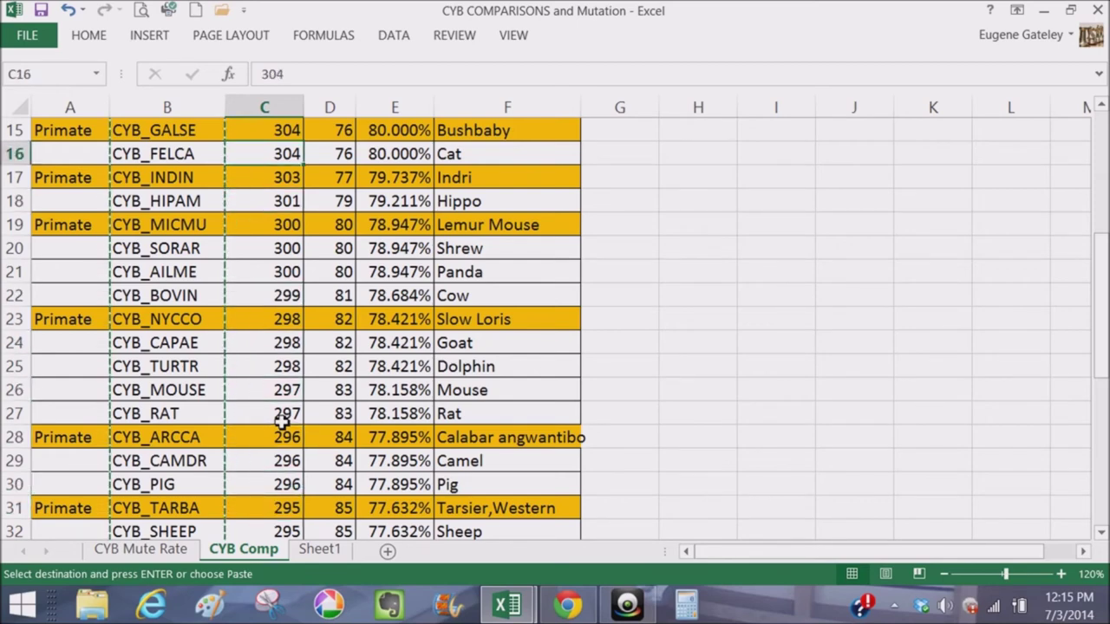
{"action": "key", "text": "Up"}
{"action": "key", "text": "Up"}
{"action": "key", "text": "Up"}
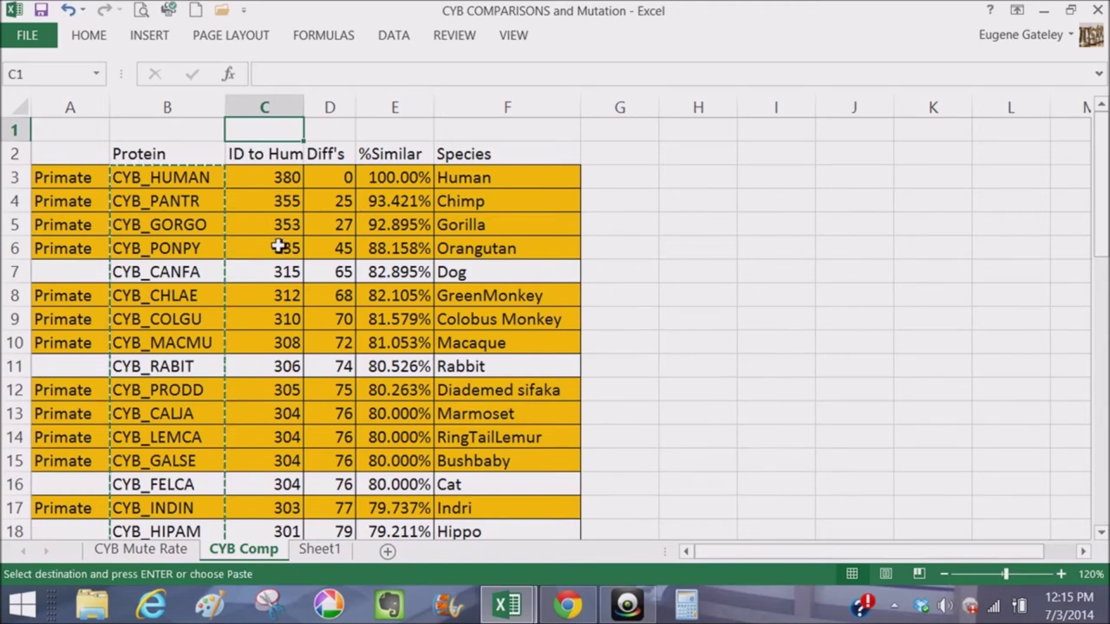
{"action": "left_click", "coordinate": [277, 245]}
Swap baker's yeast P00163 for human P00156 and align it with fruit fly Q9MDZ9
{"action": "left_click", "coordinate": [566, 607]}
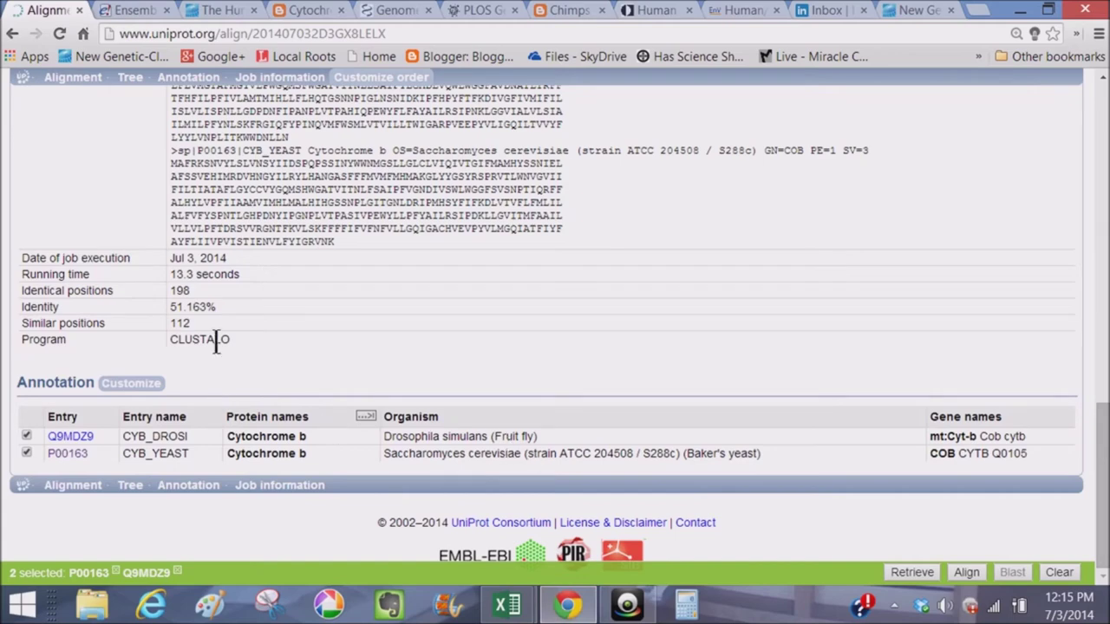
{"action": "left_click", "coordinate": [12, 36]}
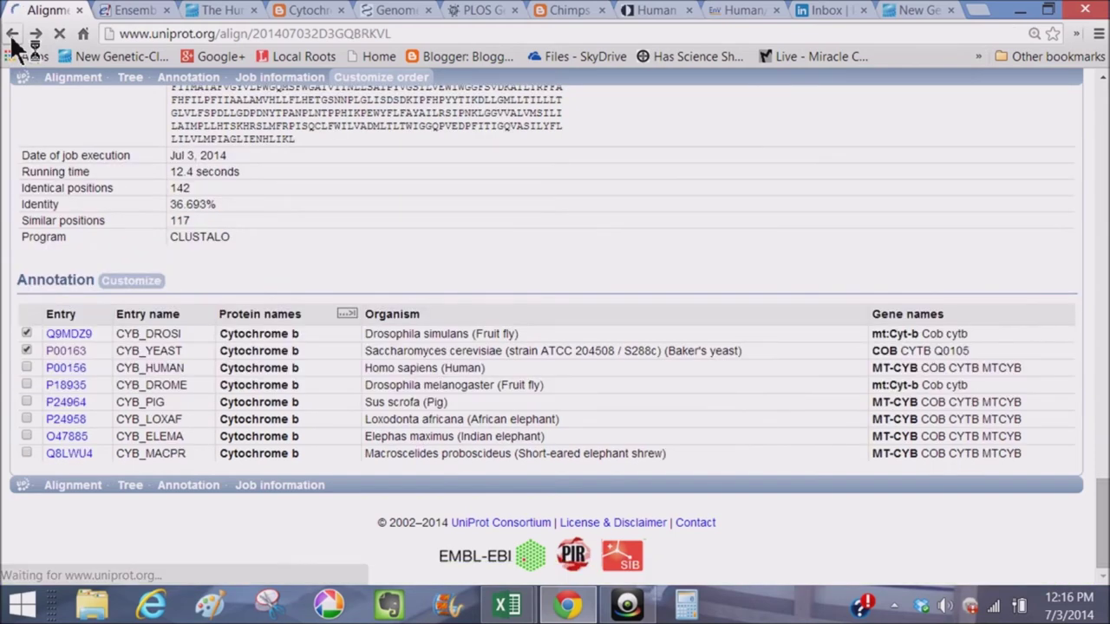
{"action": "left_click", "coordinate": [25, 351]}
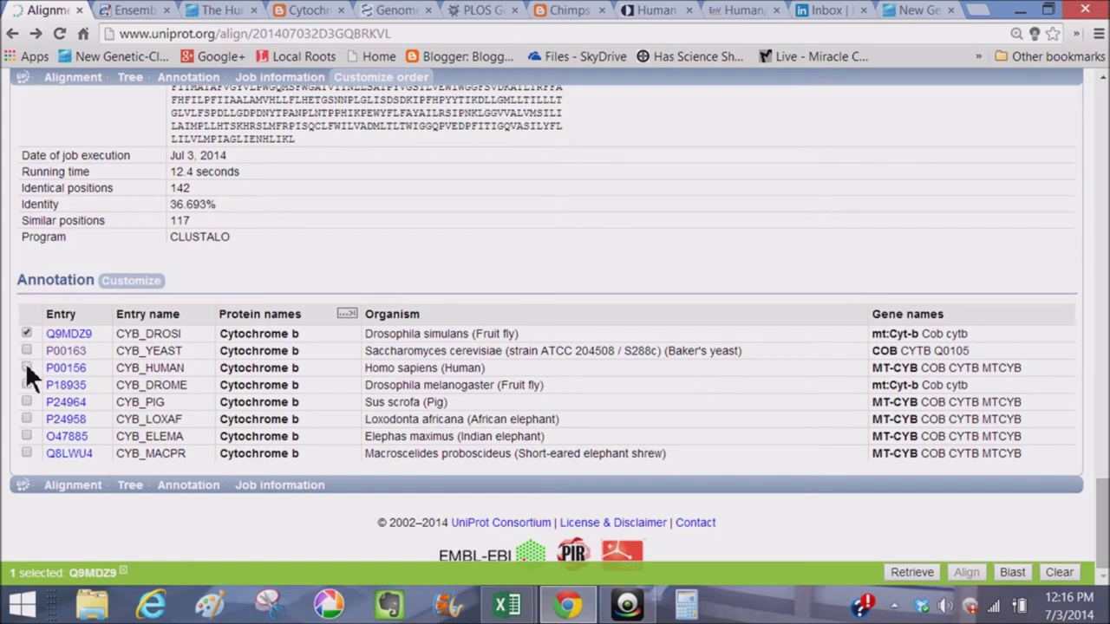
{"action": "left_click", "coordinate": [26, 367]}
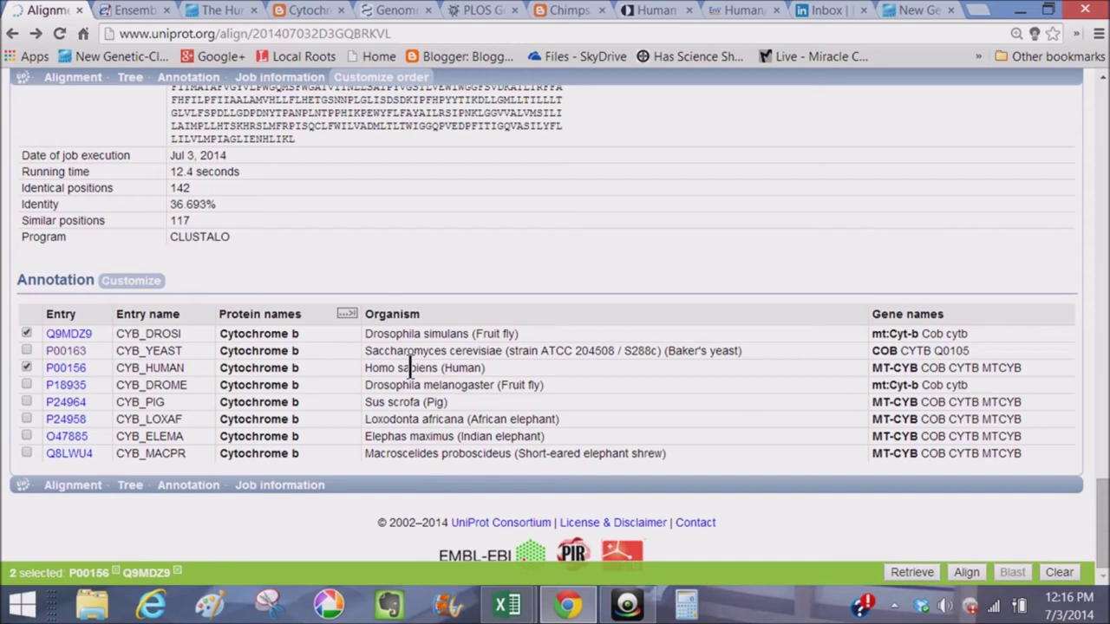
{"action": "left_click", "coordinate": [961, 576]}
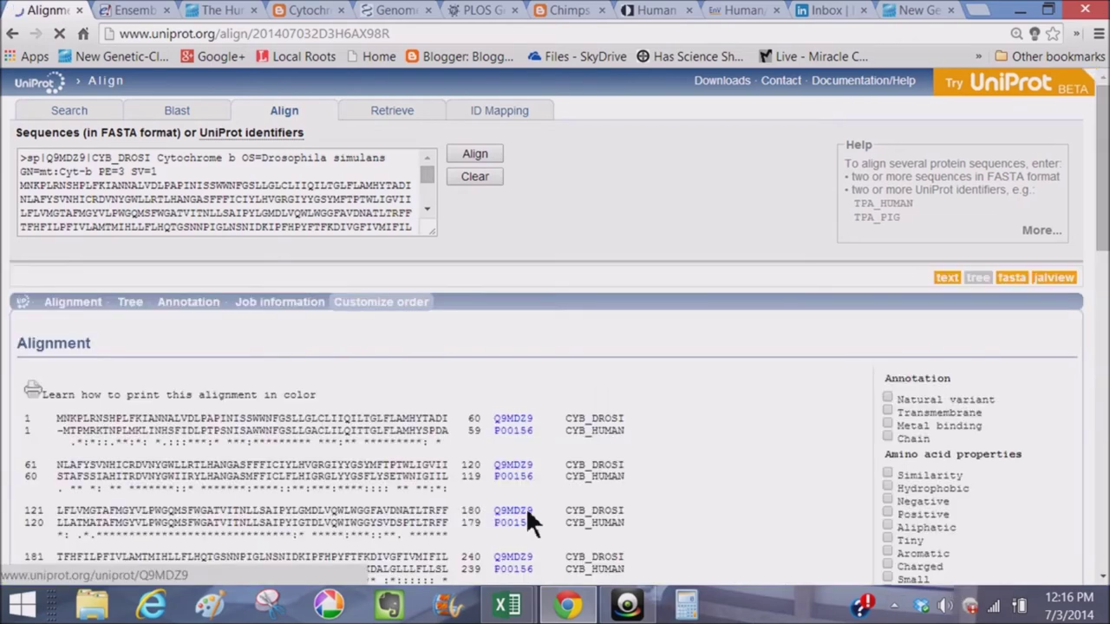
Scroll to Job information to read the fruit fly–human identity of 59.845%
{"action": "scroll", "coordinate": [531, 519], "scroll_direction": "down", "scroll_amount": 6}
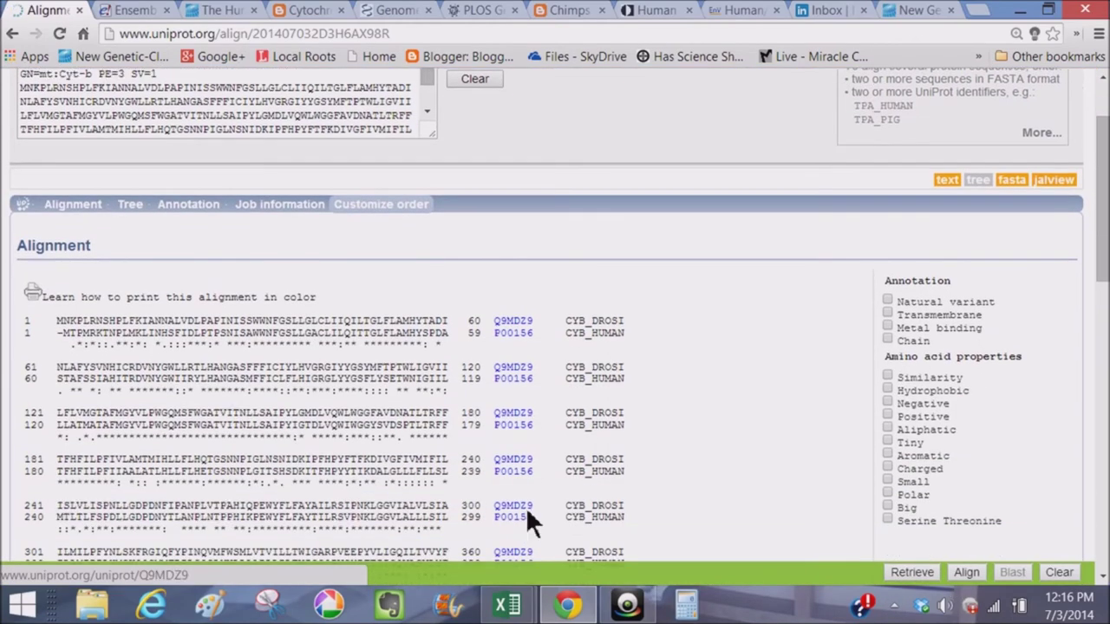
{"action": "scroll", "coordinate": [529, 517], "scroll_direction": "down", "scroll_amount": 1}
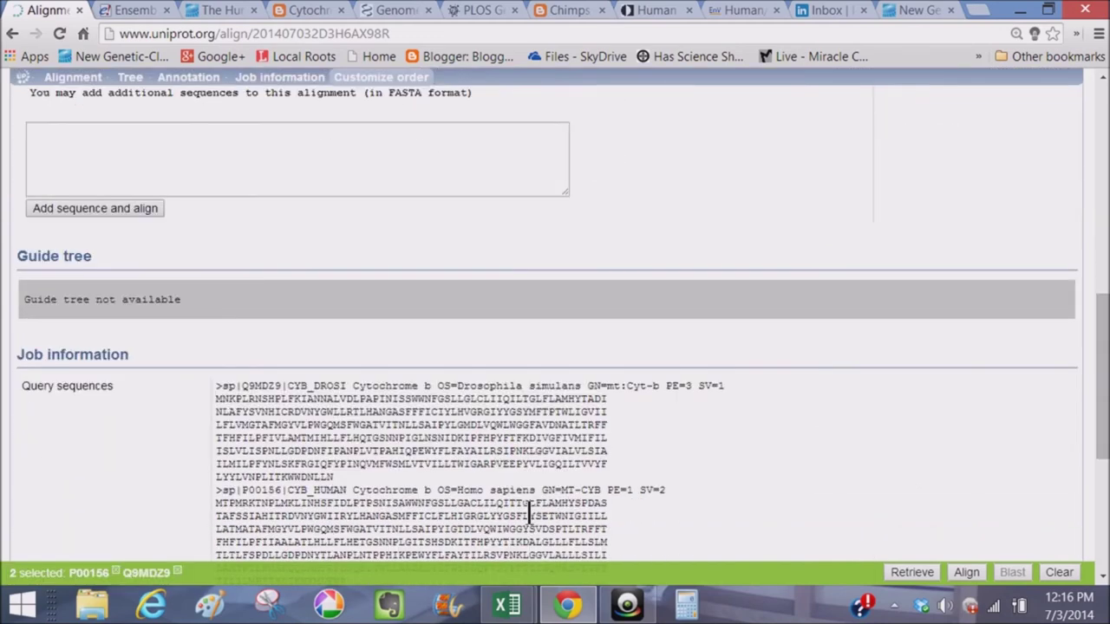
{"action": "scroll", "coordinate": [529, 519], "scroll_direction": "down", "scroll_amount": 4}
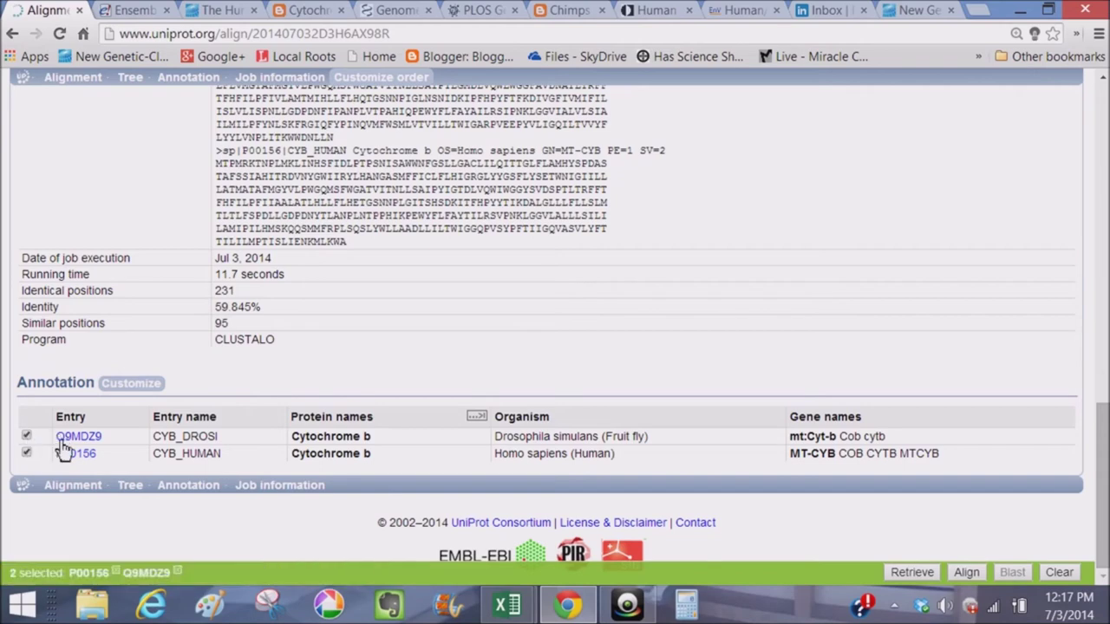
Select Drosophila melanogaster P18935, drop human P00156, and align the two Drosophila entries
{"action": "left_click", "coordinate": [12, 34]}
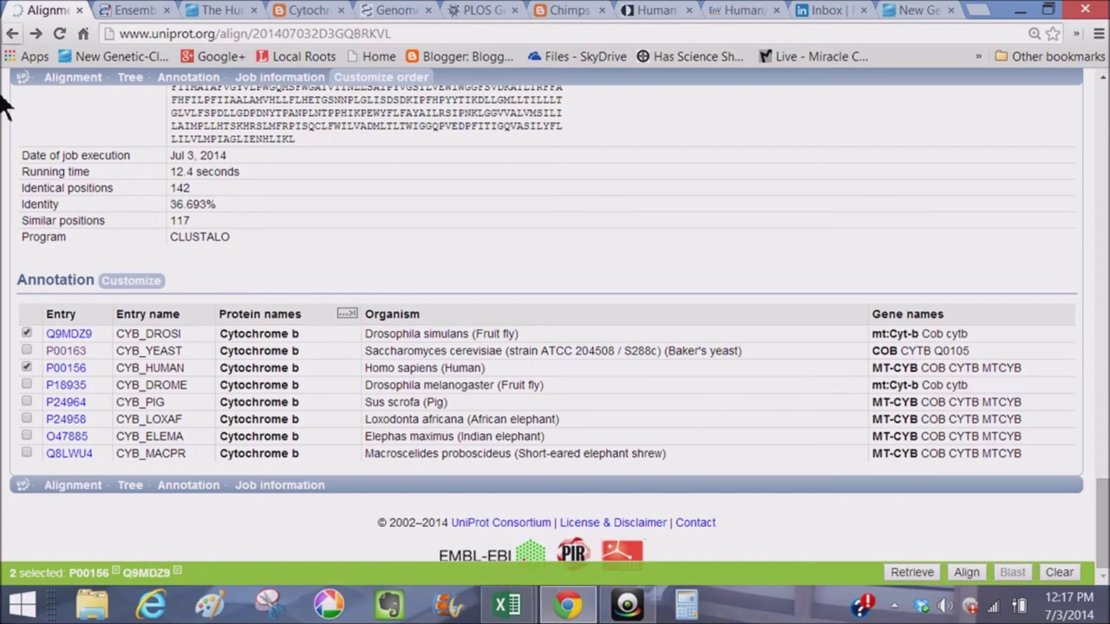
{"action": "left_click", "coordinate": [26, 385]}
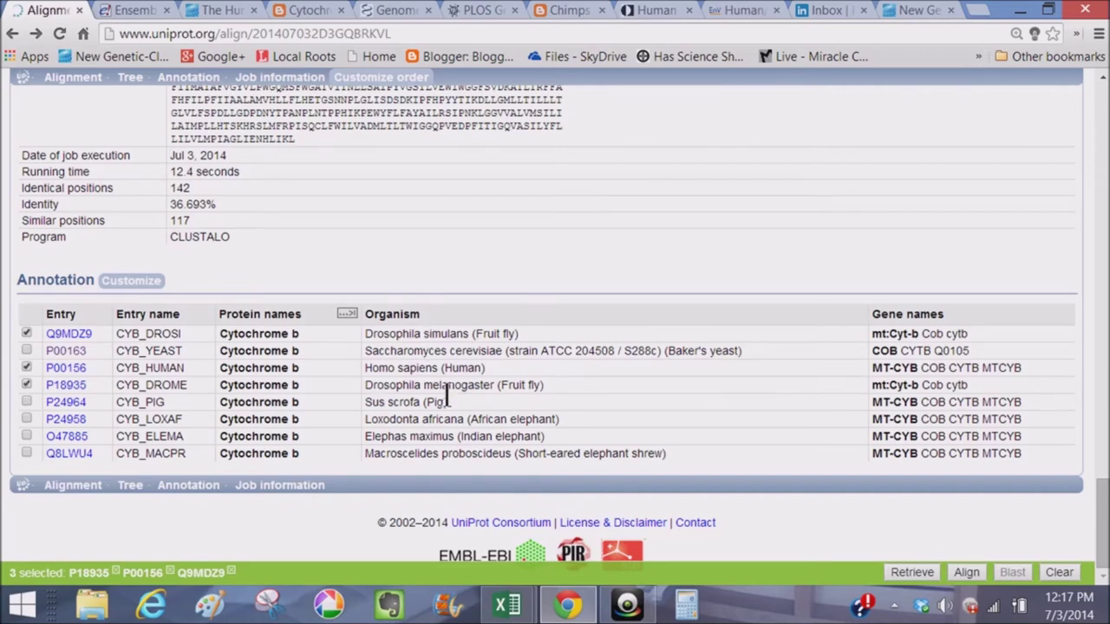
{"action": "left_click", "coordinate": [27, 368]}
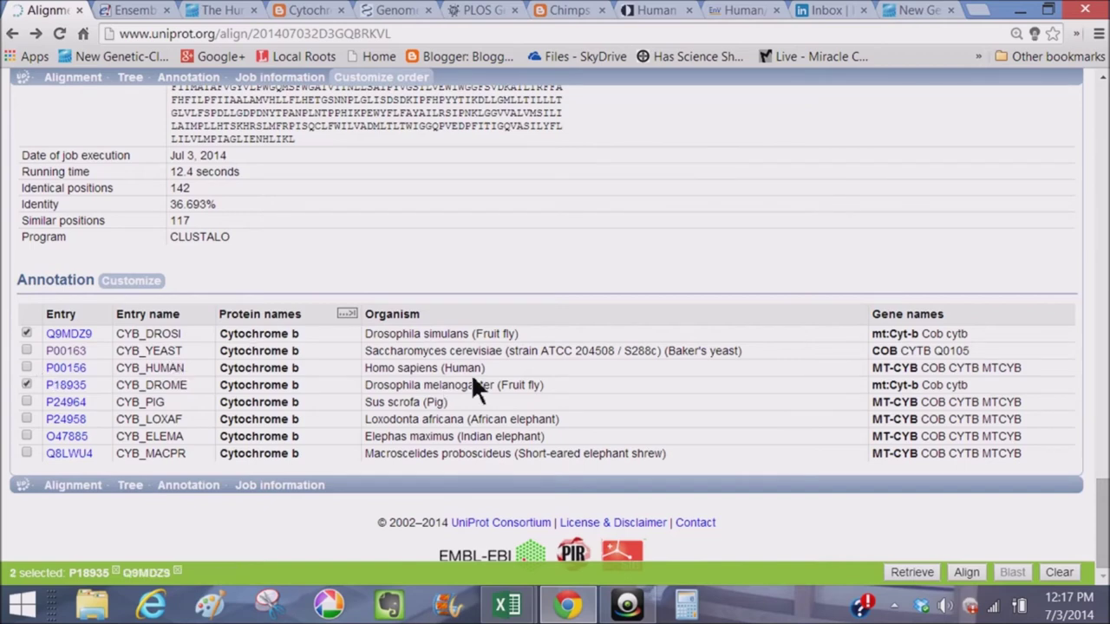
{"action": "left_click", "coordinate": [978, 581]}
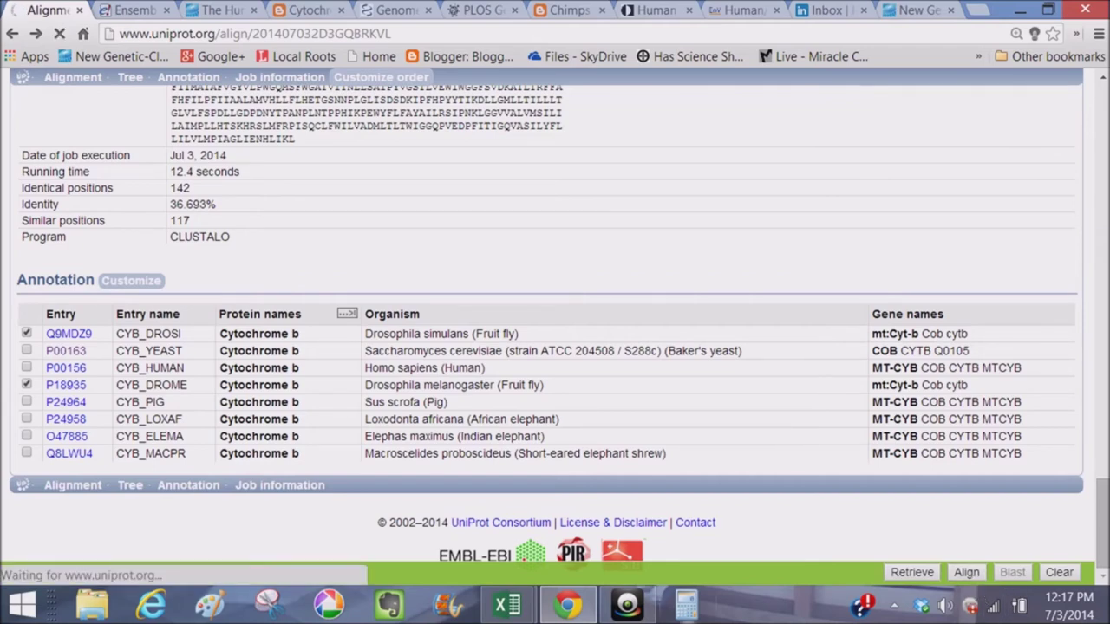
Switch to the CYB Equi Chart and move from W22 up to W6, then to the CYB_MACMU label
{"action": "mouse_move", "coordinate": [508, 604]}
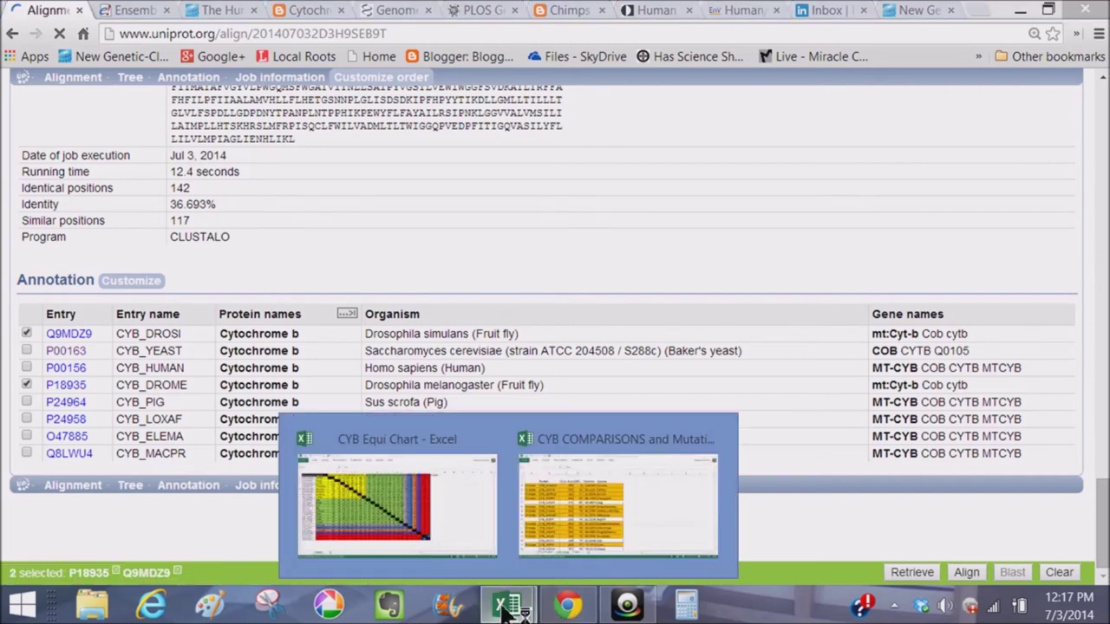
{"action": "left_click", "coordinate": [304, 490]}
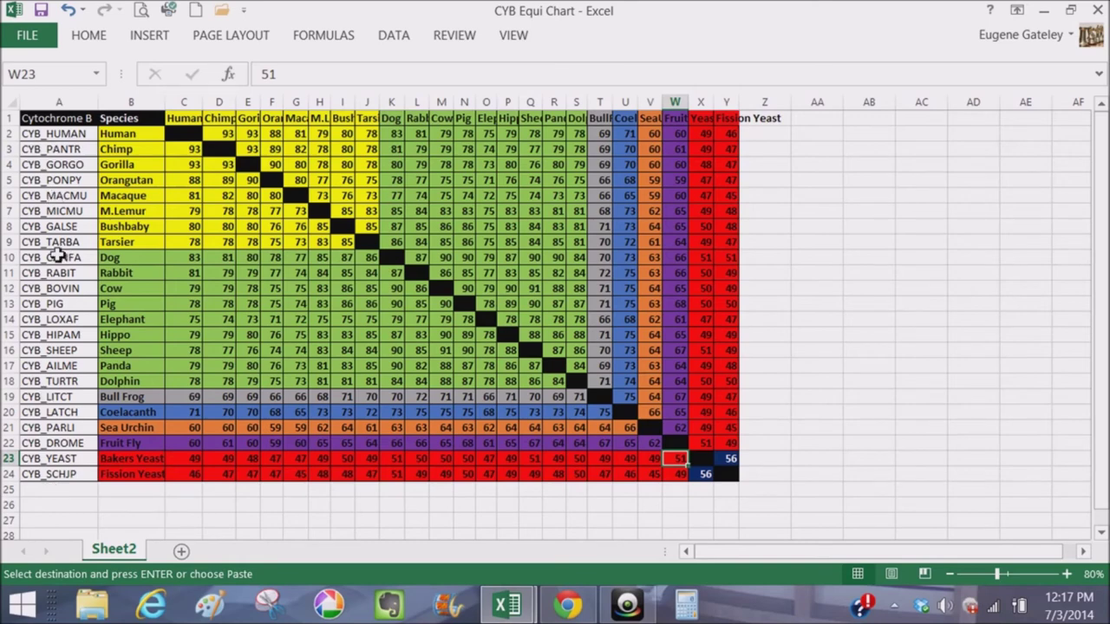
{"action": "key", "text": "Up"}
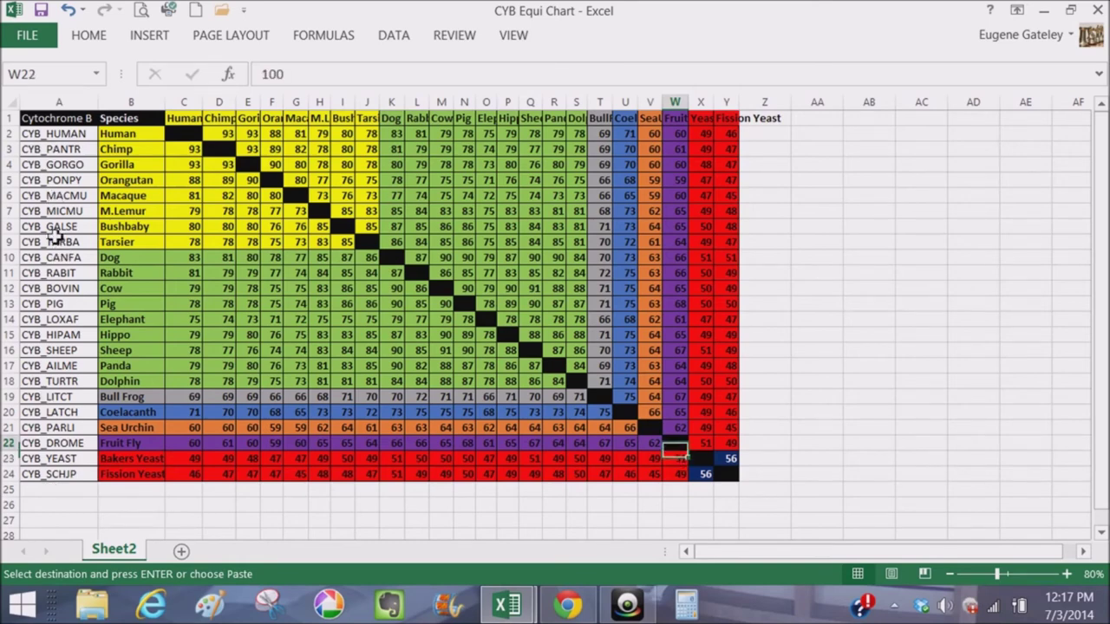
{"action": "key", "text": "Up"}
{"action": "key", "text": "Up"}
{"action": "key", "text": "Up"}
{"action": "key", "text": "Up"}
{"action": "key", "text": "Up"}
{"action": "key", "text": "Up"}
{"action": "key", "text": "Up"}
{"action": "key", "text": "Up"}
{"action": "key", "text": "Up"}
{"action": "key", "text": "Up"}
{"action": "key", "text": "Up"}
{"action": "key", "text": "Up"}
{"action": "key", "text": "Up"}
{"action": "key", "text": "Up"}
{"action": "key", "text": "Up"}
{"action": "key", "text": "Up"}
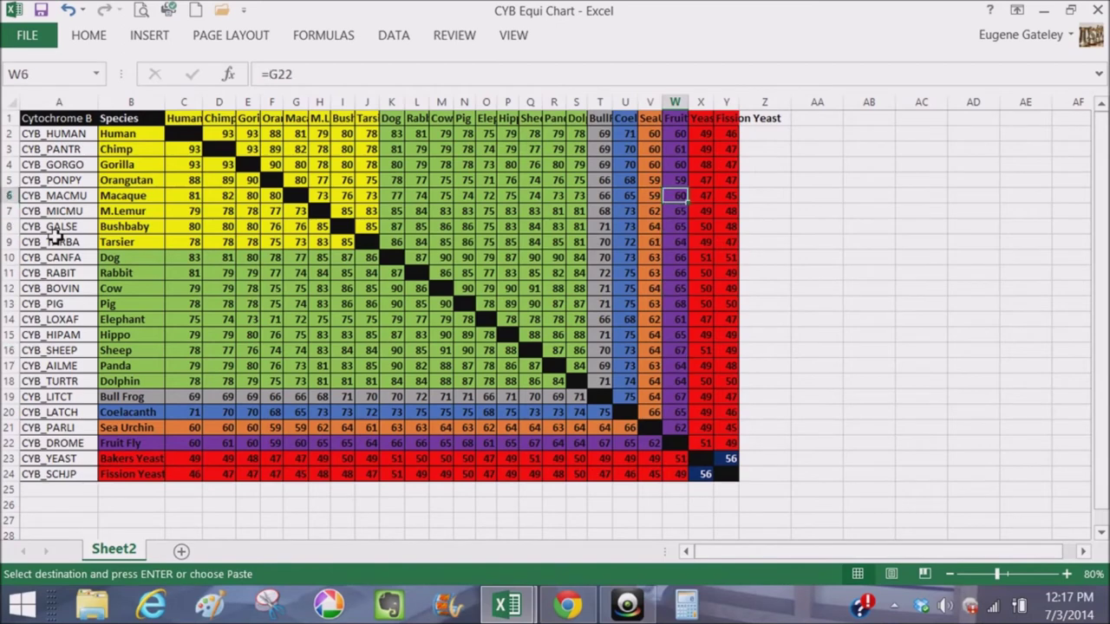
{"action": "key", "text": "Left"}
{"action": "key", "text": "Left"}
{"action": "key", "text": "Left"}
{"action": "key", "text": "Left"}
{"action": "key", "text": "Left"}
{"action": "key", "text": "Left"}
{"action": "key", "text": "Left"}
{"action": "key", "text": "Left"}
{"action": "key", "text": "Left"}
{"action": "key", "text": "Left"}
{"action": "key", "text": "Left"}
{"action": "key", "text": "Left"}
{"action": "key", "text": "Left"}
{"action": "key", "text": "Left"}
{"action": "key", "text": "Left"}
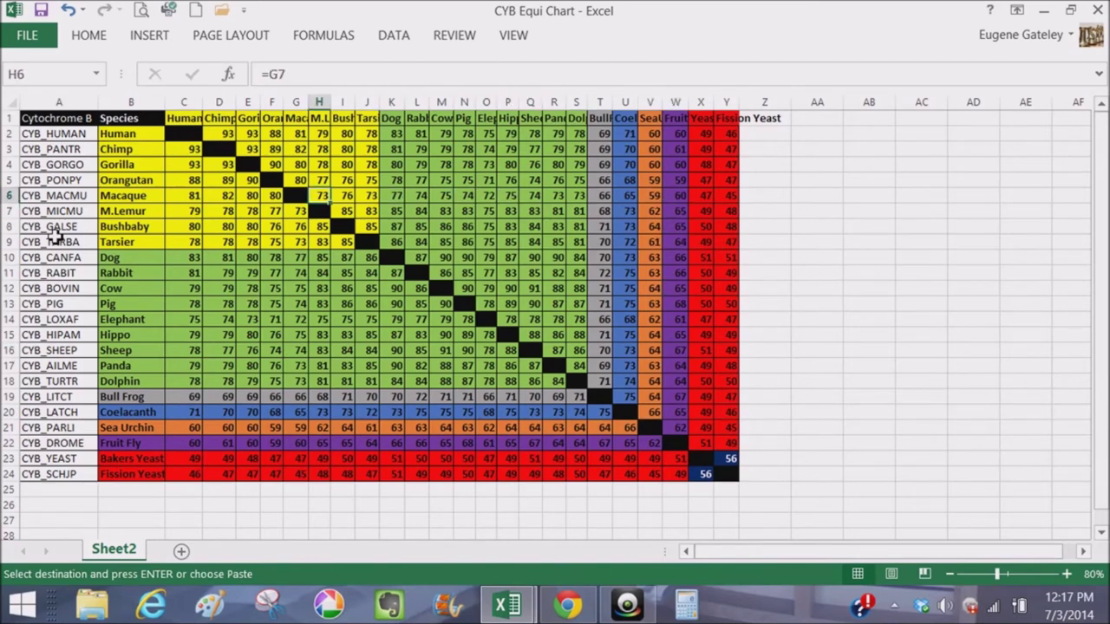
{"action": "key", "text": "Left"}
{"action": "key", "text": "Left"}
{"action": "key", "text": "Left"}
{"action": "key", "text": "Left"}
{"action": "key", "text": "Left"}
{"action": "key", "text": "Left"}
{"action": "key", "text": "Left"}
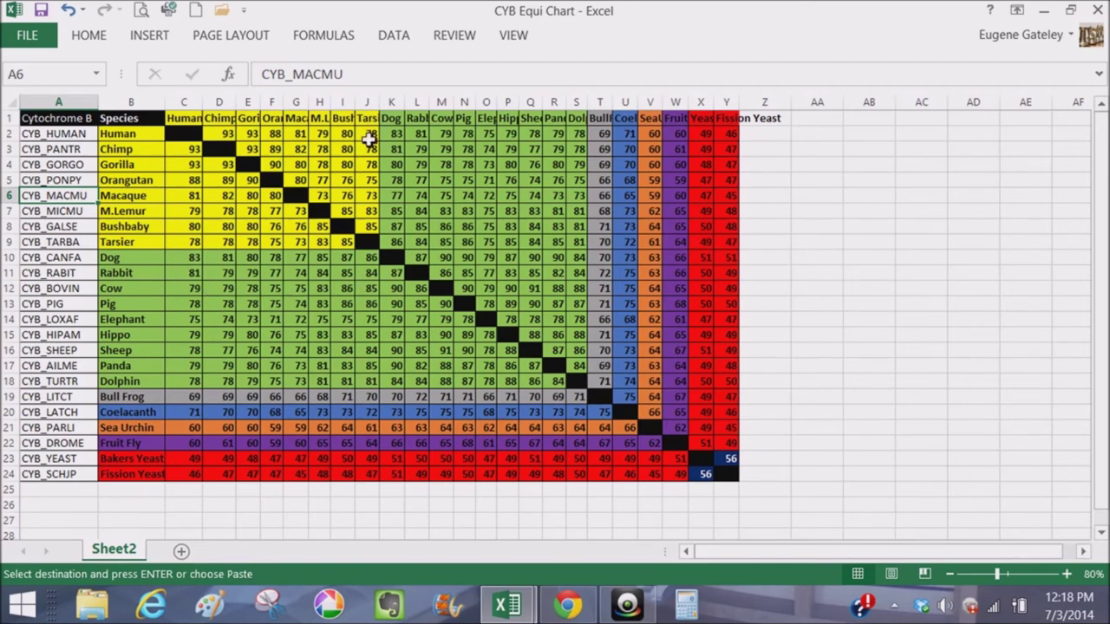
{"action": "left_click", "coordinate": [369, 291]}
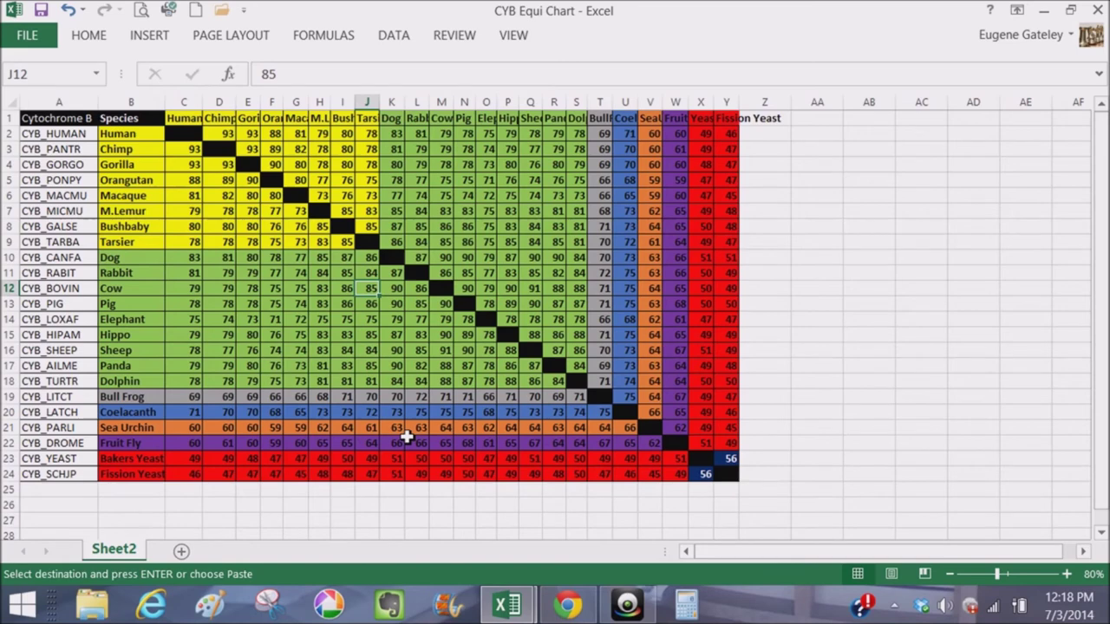
{"action": "left_click", "coordinate": [443, 338]}
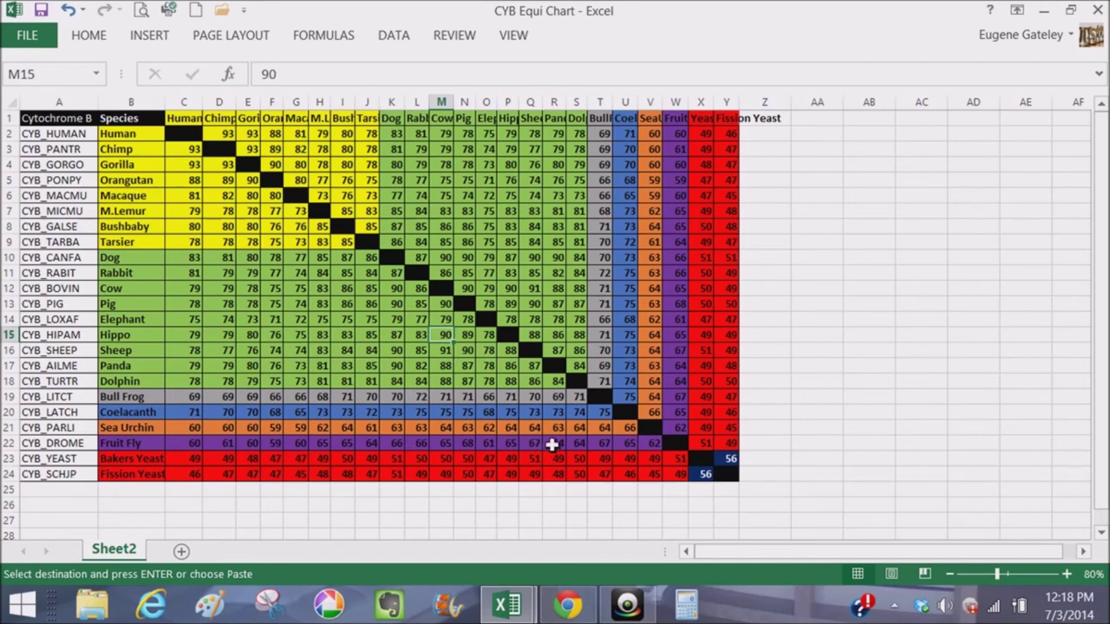
{"action": "left_click", "coordinate": [136, 462]}
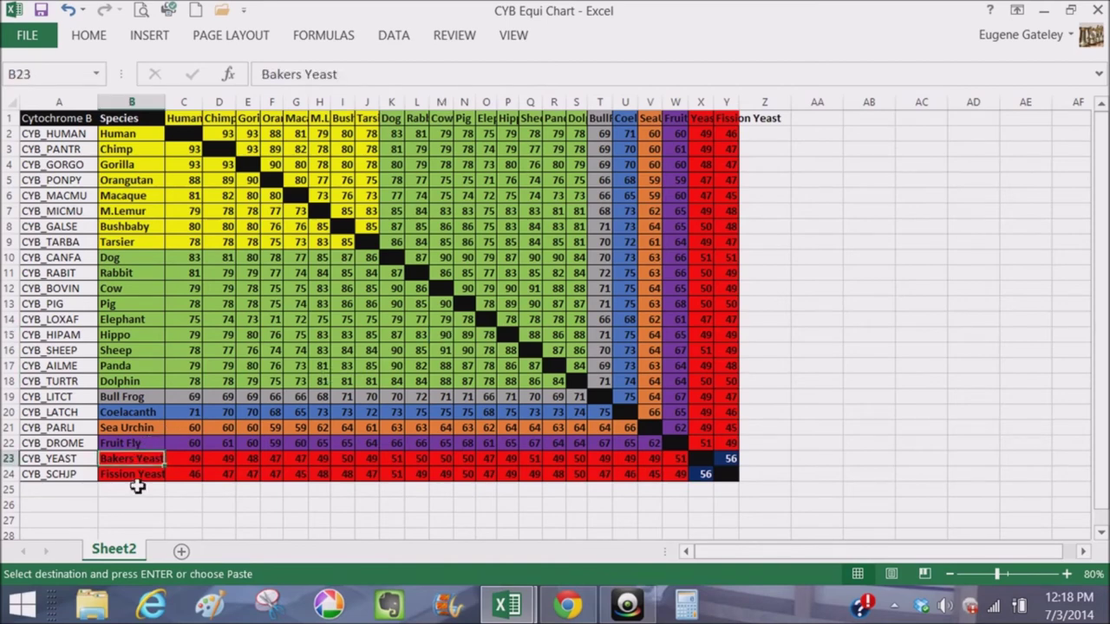
{"action": "left_click", "coordinate": [137, 476]}
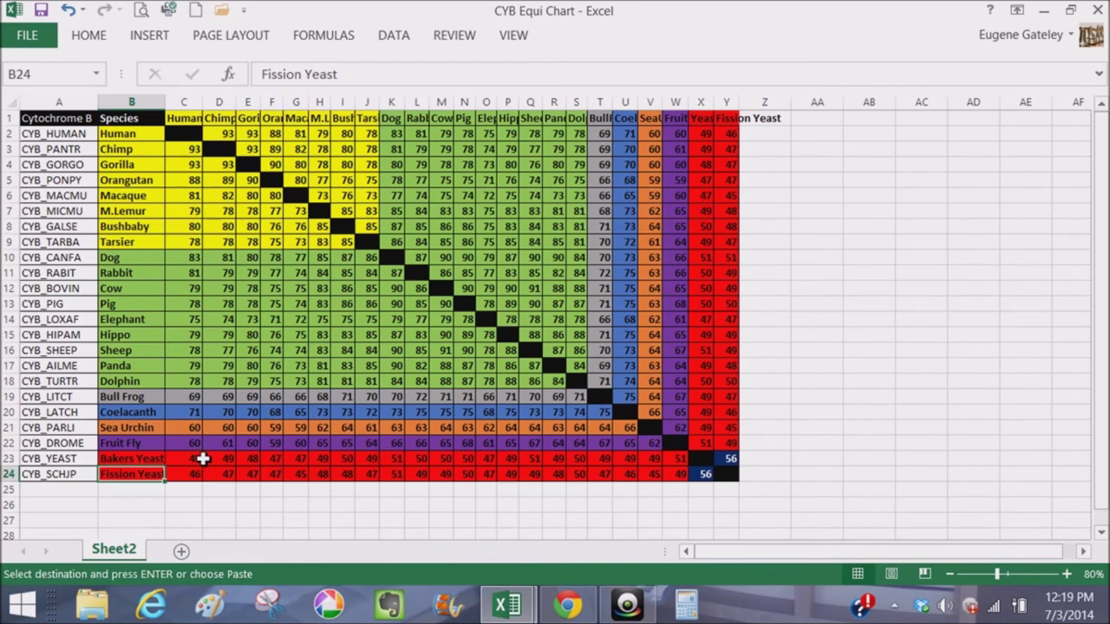
{"action": "left_click", "coordinate": [155, 459]}
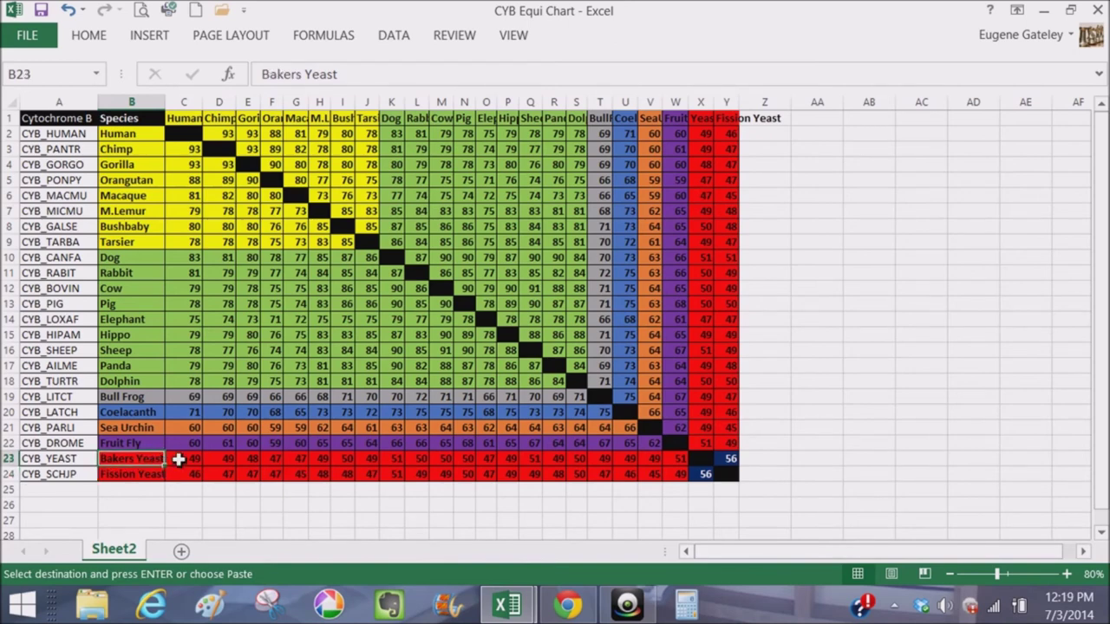
{"action": "left_click", "coordinate": [178, 460]}
{"action": "left_click", "coordinate": [212, 460]}
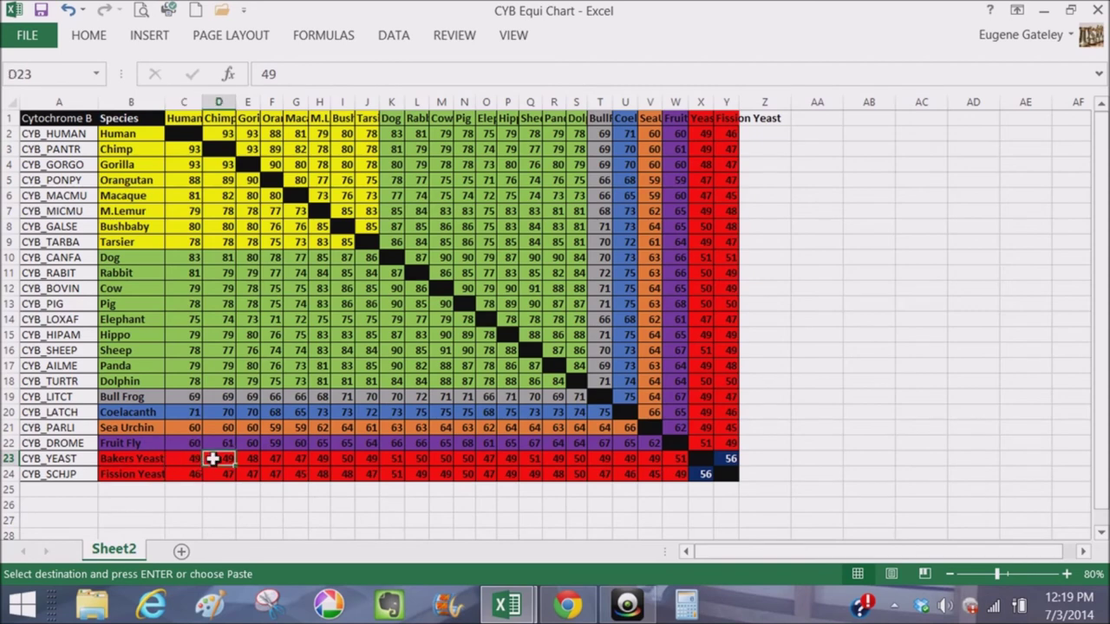
{"action": "left_click", "coordinate": [248, 460]}
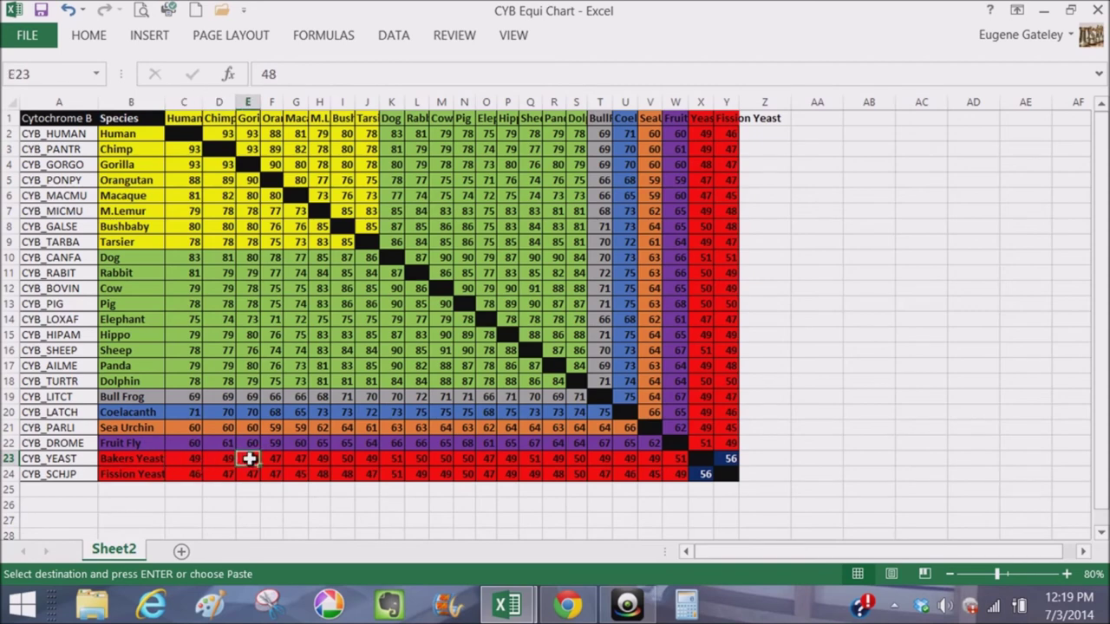
{"action": "left_click", "coordinate": [305, 460]}
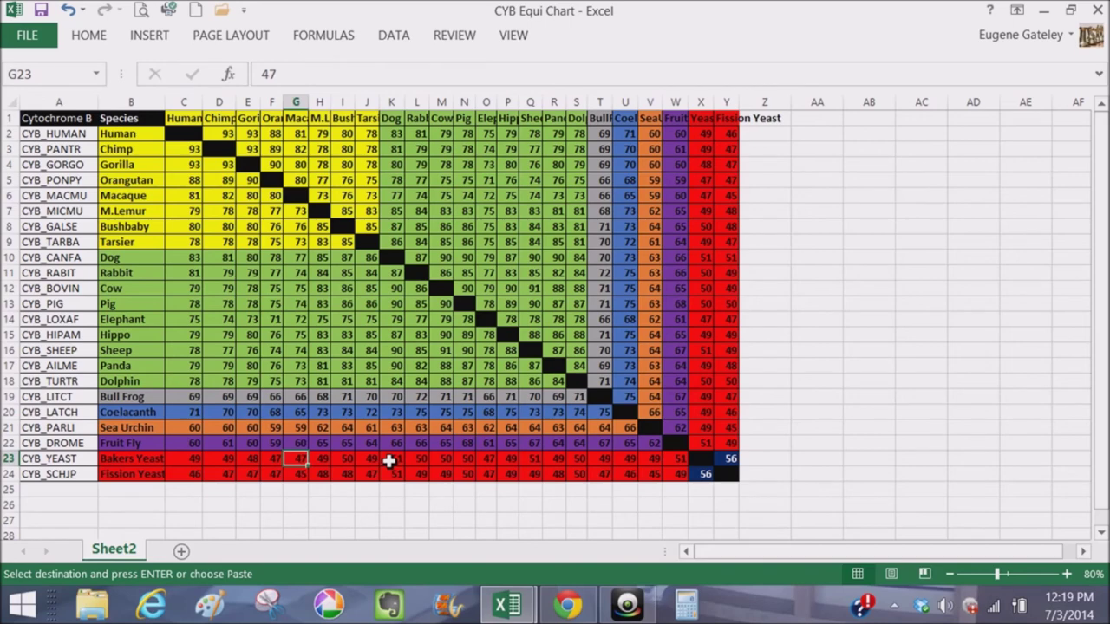
{"action": "left_click", "coordinate": [389, 462]}
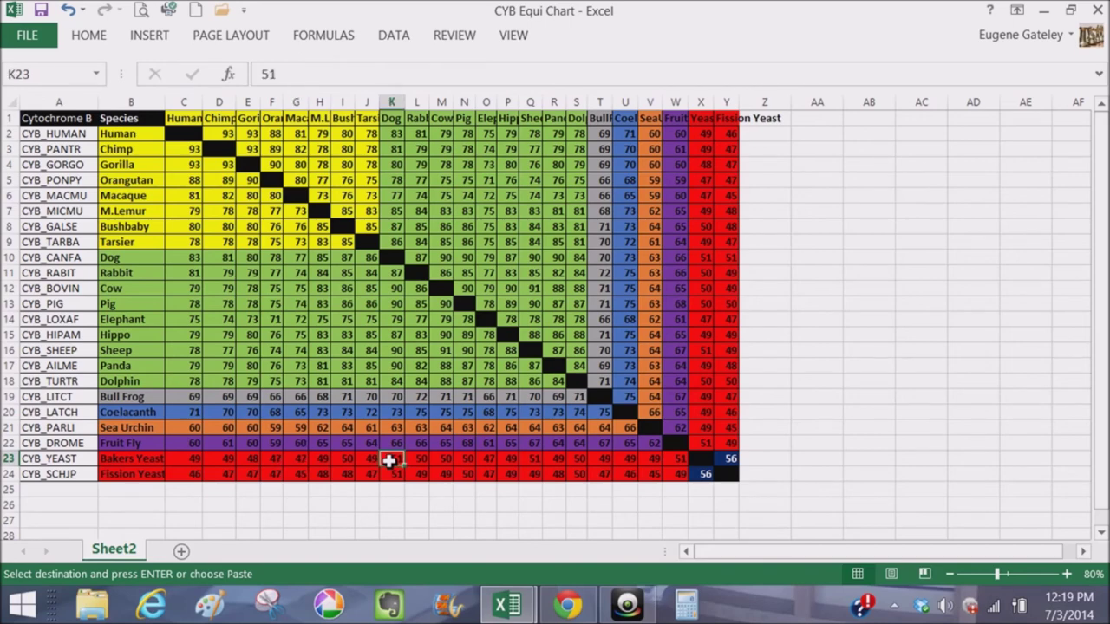
{"action": "left_click", "coordinate": [537, 459]}
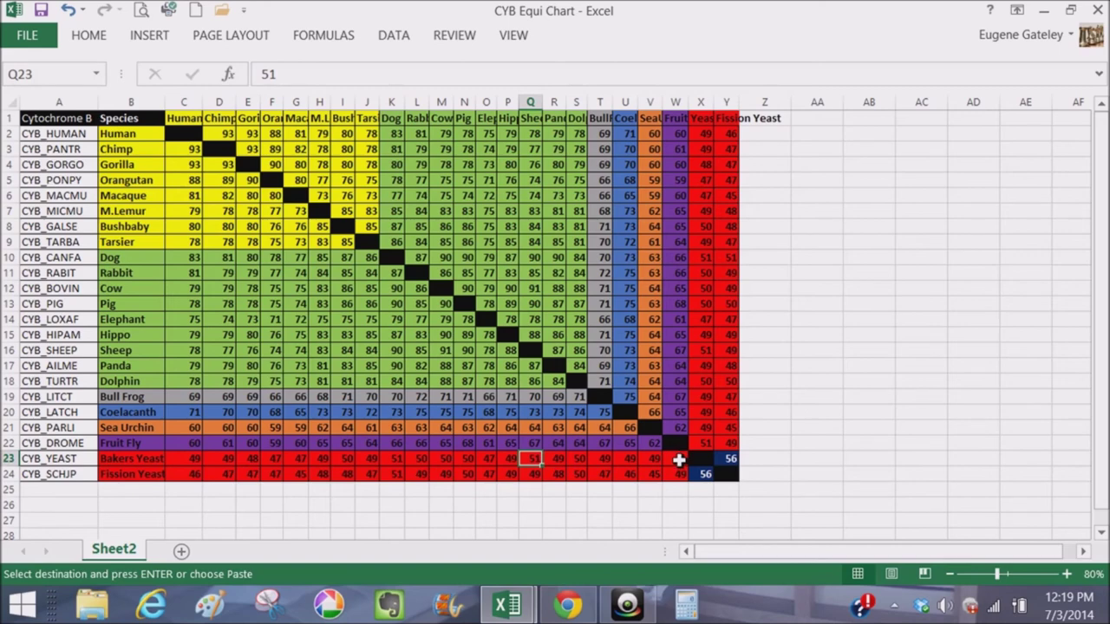
{"action": "left_click", "coordinate": [679, 460]}
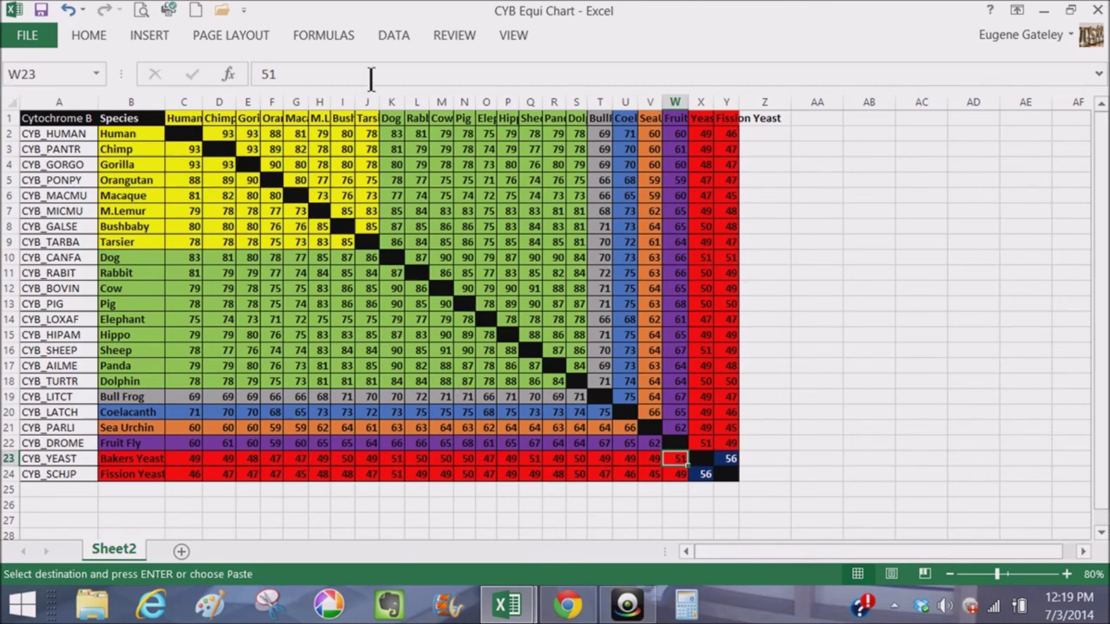
Return to the browser and read the two fruit flies' 98.942% identity under Job information
{"action": "left_click", "coordinate": [1042, 13]}
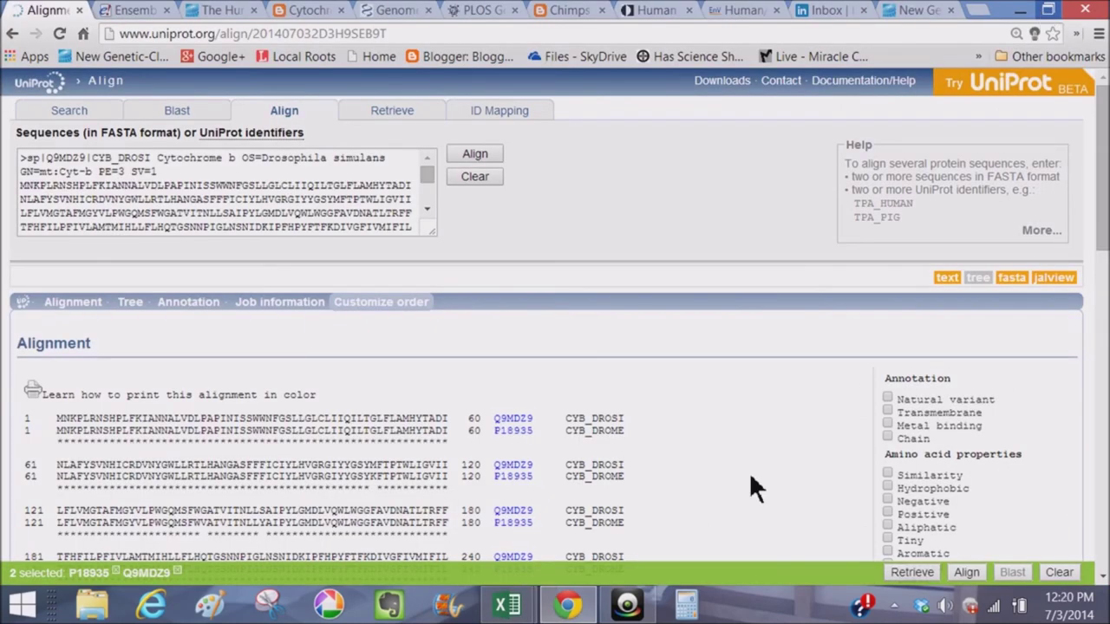
{"action": "scroll", "coordinate": [751, 477], "scroll_direction": "down", "scroll_amount": 3}
{"action": "scroll", "coordinate": [754, 488], "scroll_direction": "down", "scroll_amount": 2}
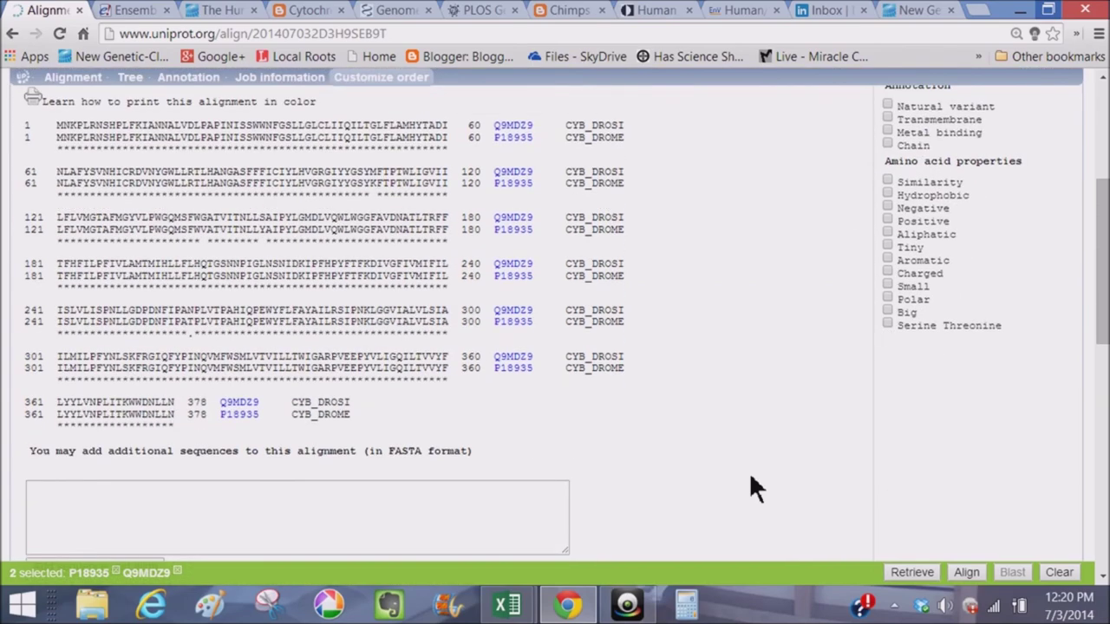
{"action": "scroll", "coordinate": [755, 488], "scroll_direction": "down", "scroll_amount": 3}
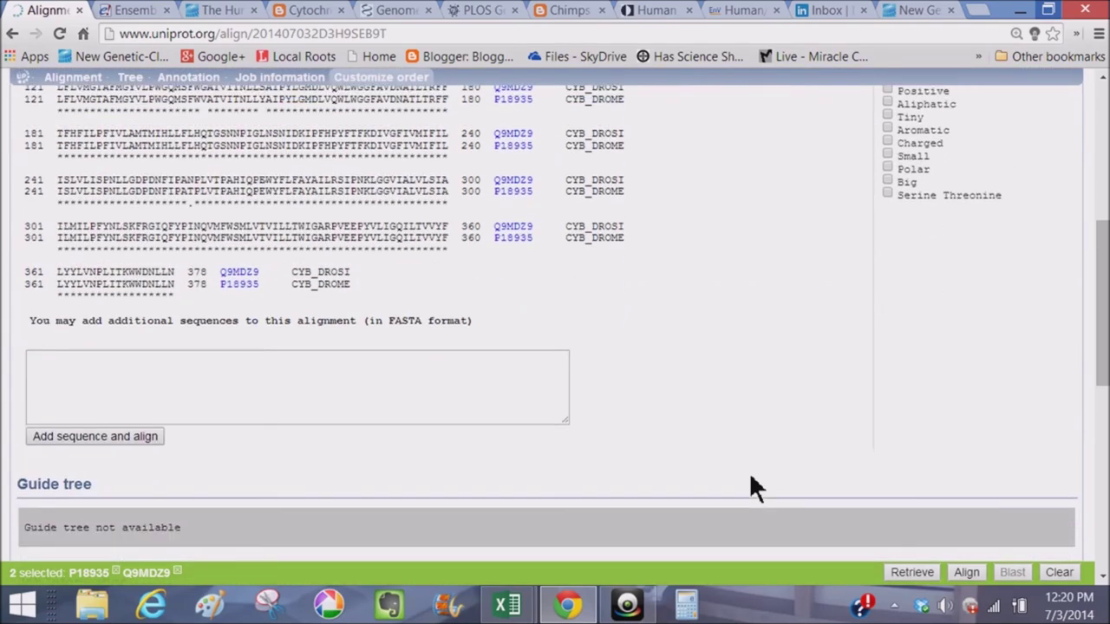
{"action": "scroll", "coordinate": [751, 477], "scroll_direction": "down", "scroll_amount": 3}
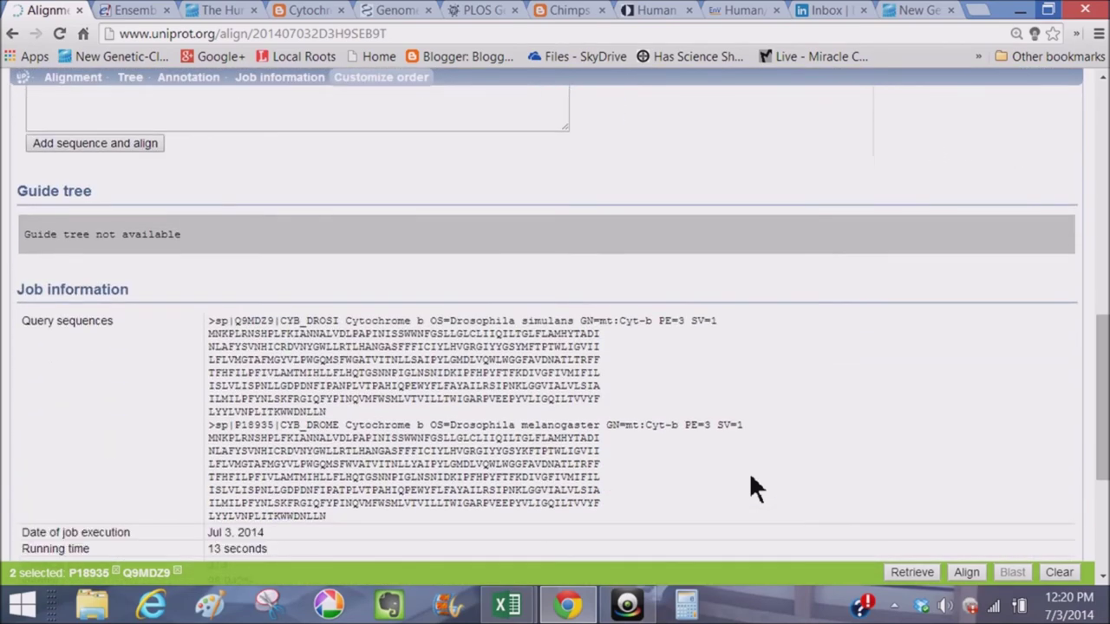
{"action": "scroll", "coordinate": [753, 487], "scroll_direction": "down", "scroll_amount": 1}
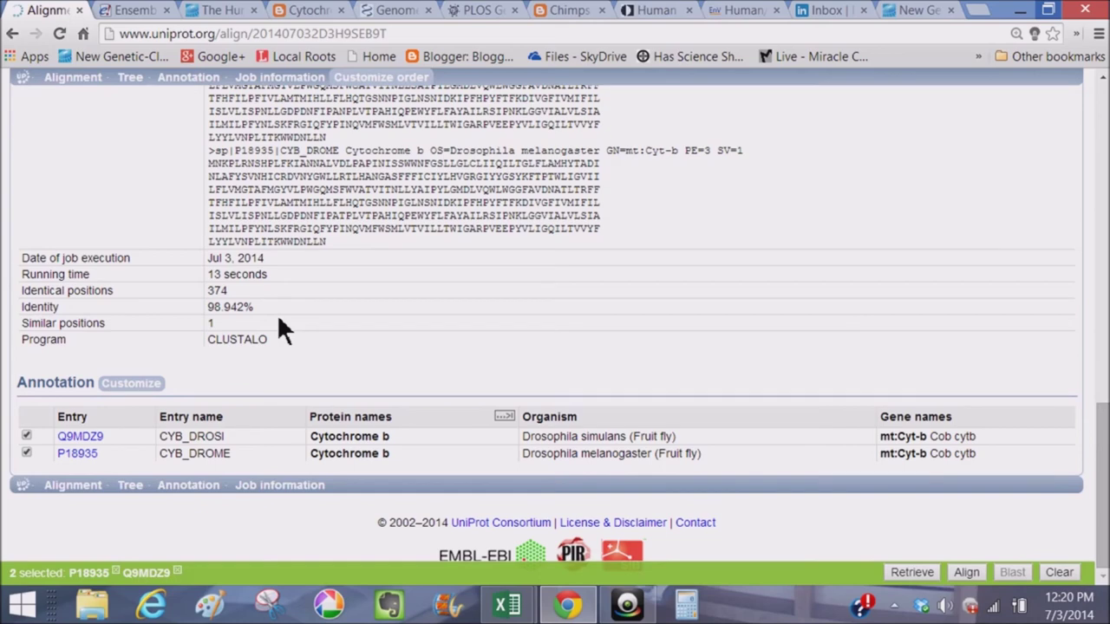
Go back through the eight-protein alignment to the elephant cytochrome b search results
{"action": "left_click", "coordinate": [12, 33]}
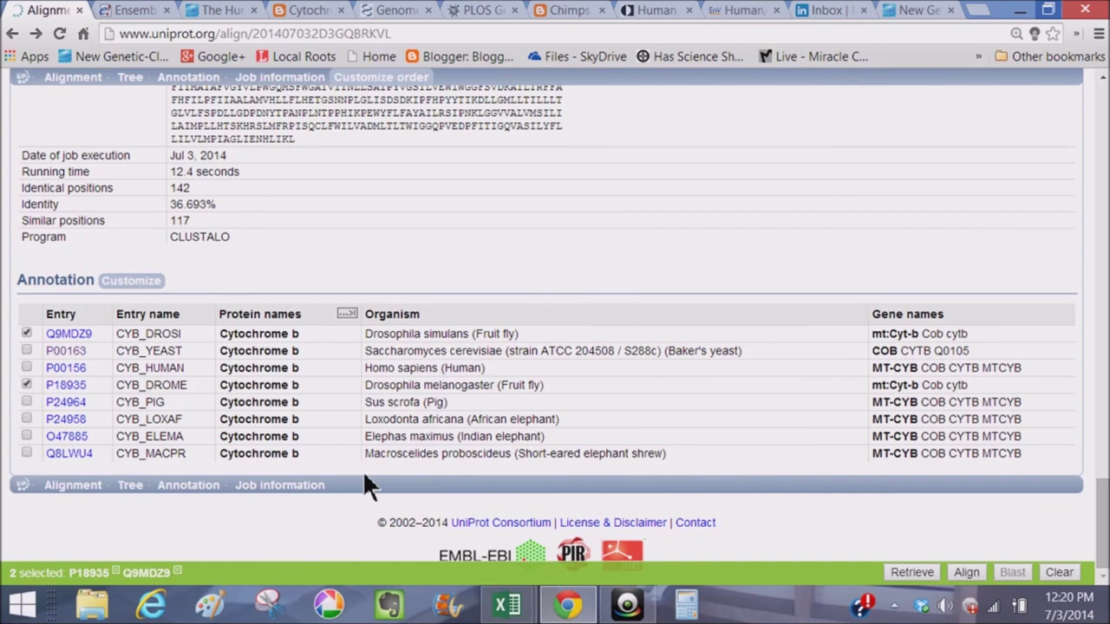
{"action": "scroll", "coordinate": [362, 469], "scroll_direction": "up", "scroll_amount": 10}
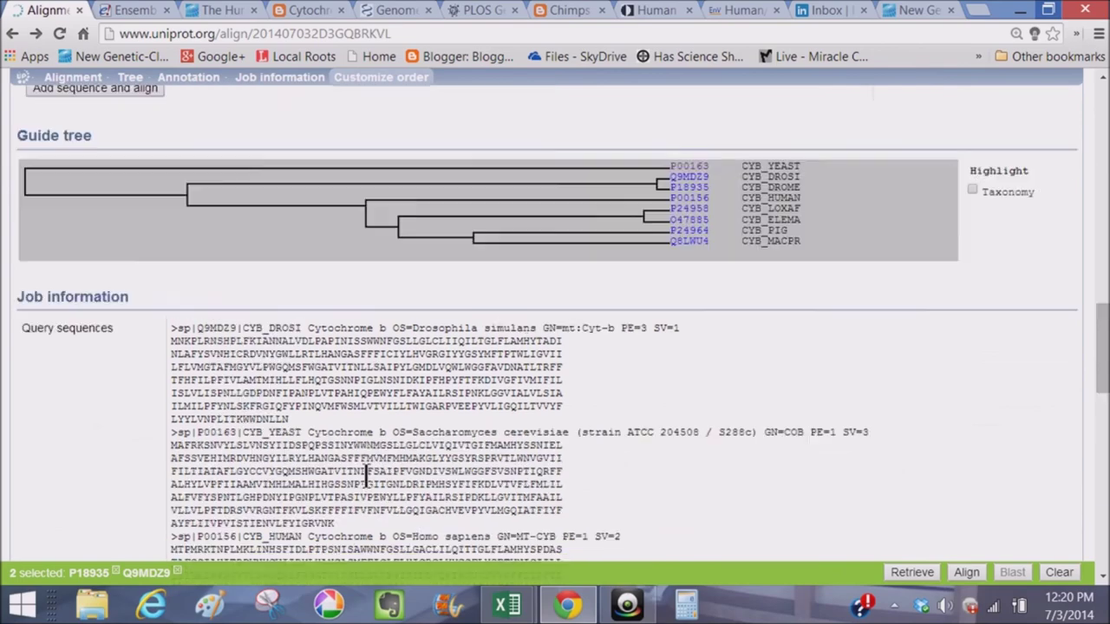
{"action": "scroll", "coordinate": [362, 470], "scroll_direction": "up", "scroll_amount": 10}
{"action": "left_click", "coordinate": [12, 33]}
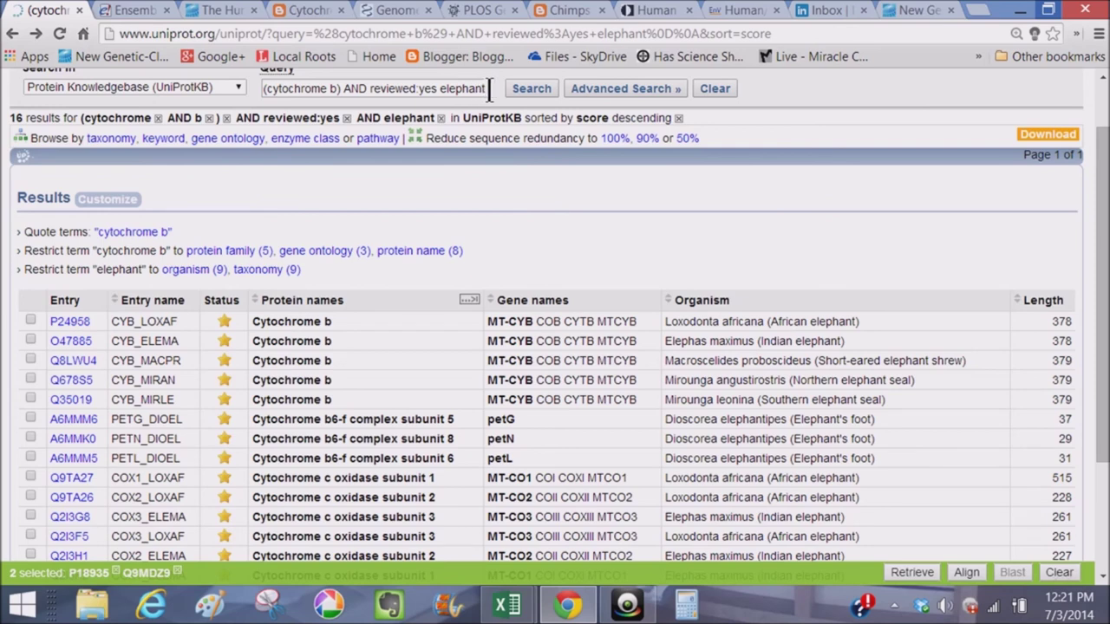
Replace 'elephant' with 'yeast' in the cytochrome b query, search, and scroll through the 480 results
{"action": "left_click", "coordinate": [489, 88]}
{"action": "key", "text": "BackSpace"}
{"action": "key", "text": "BackSpace"}
{"action": "key", "text": "BackSpace"}
{"action": "key", "text": "BackSpace"}
{"action": "key", "text": "BackSpace"}
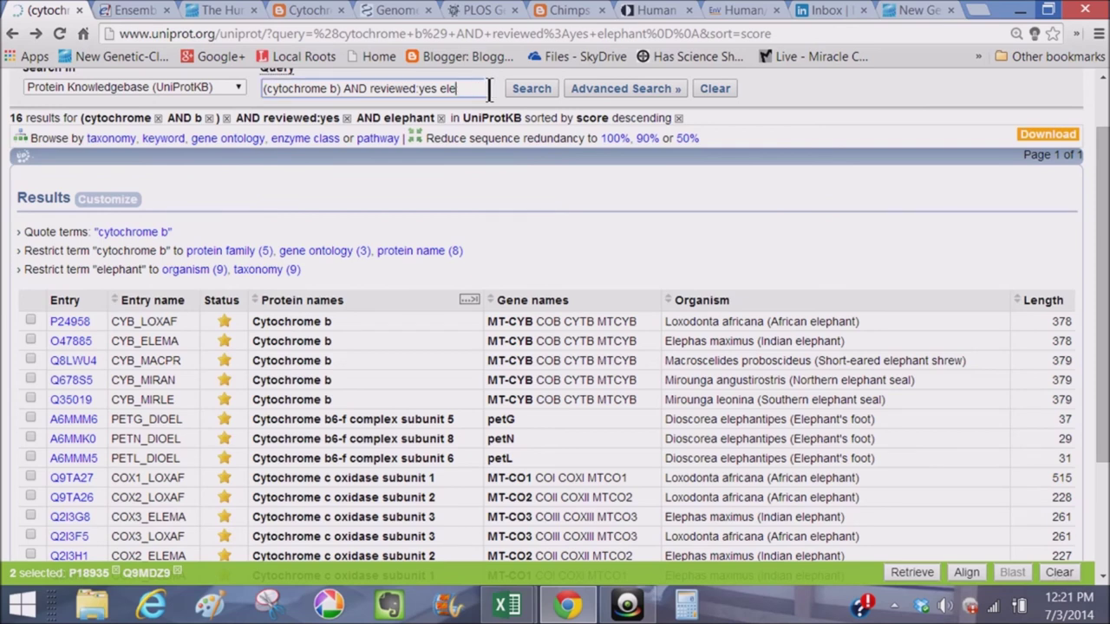
{"action": "key", "text": "BackSpace"}
{"action": "key", "text": "BackSpace"}
{"action": "key", "text": "BackSpace"}
{"action": "key", "text": "BackSpace"}
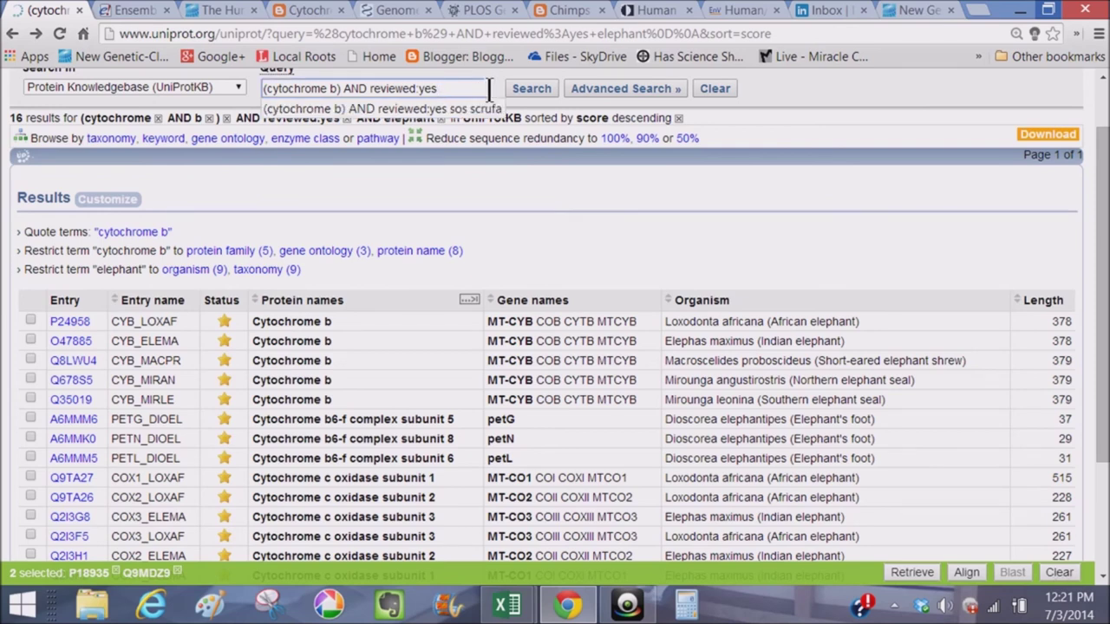
{"action": "type", "text": "ye"}
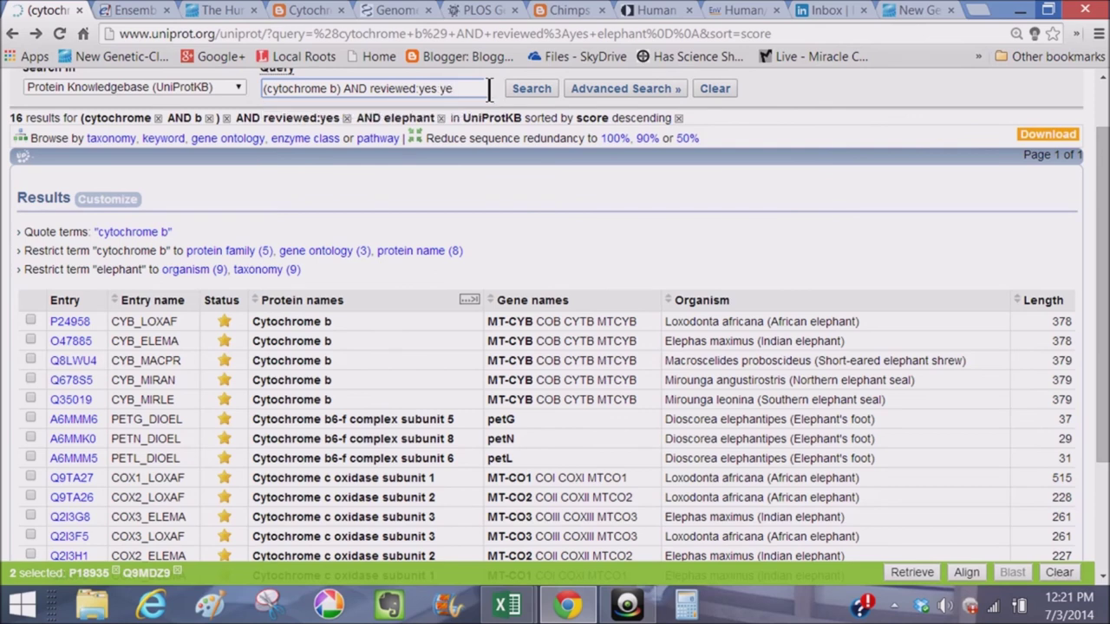
{"action": "type", "text": "ast"}
{"action": "left_click", "coordinate": [519, 87]}
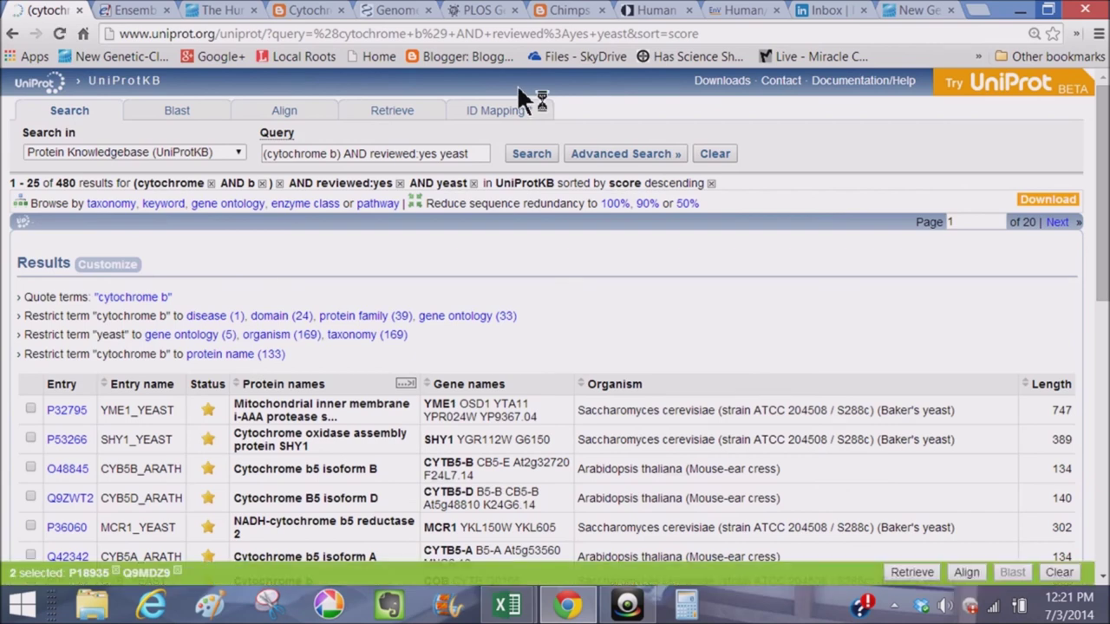
{"action": "scroll", "coordinate": [209, 458], "scroll_direction": "down", "scroll_amount": 2}
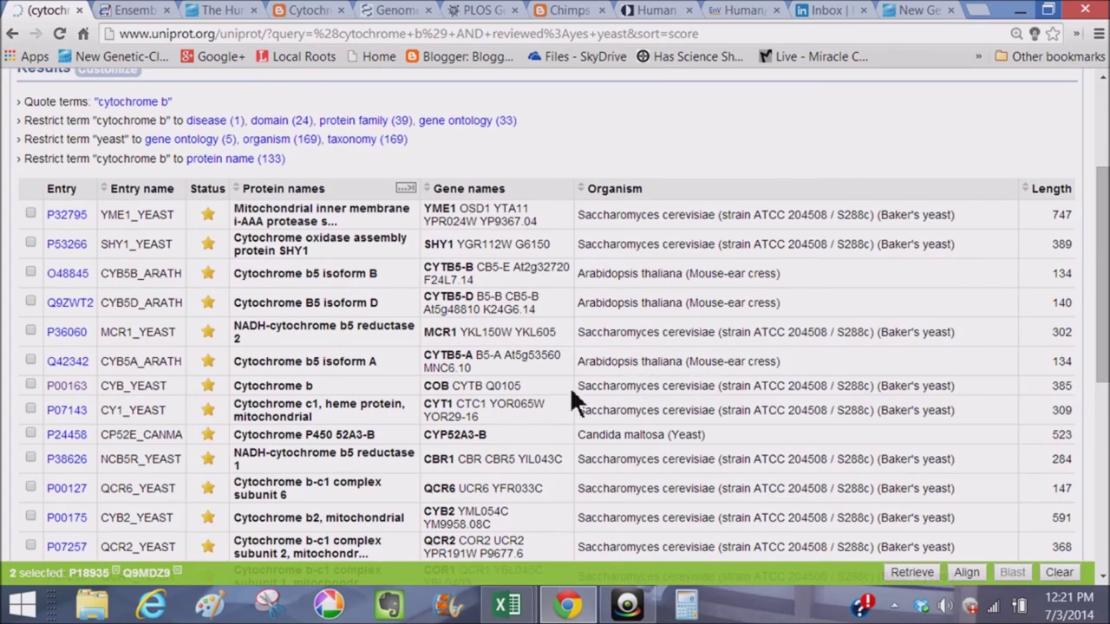
{"action": "scroll", "coordinate": [571, 396], "scroll_direction": "down", "scroll_amount": 2}
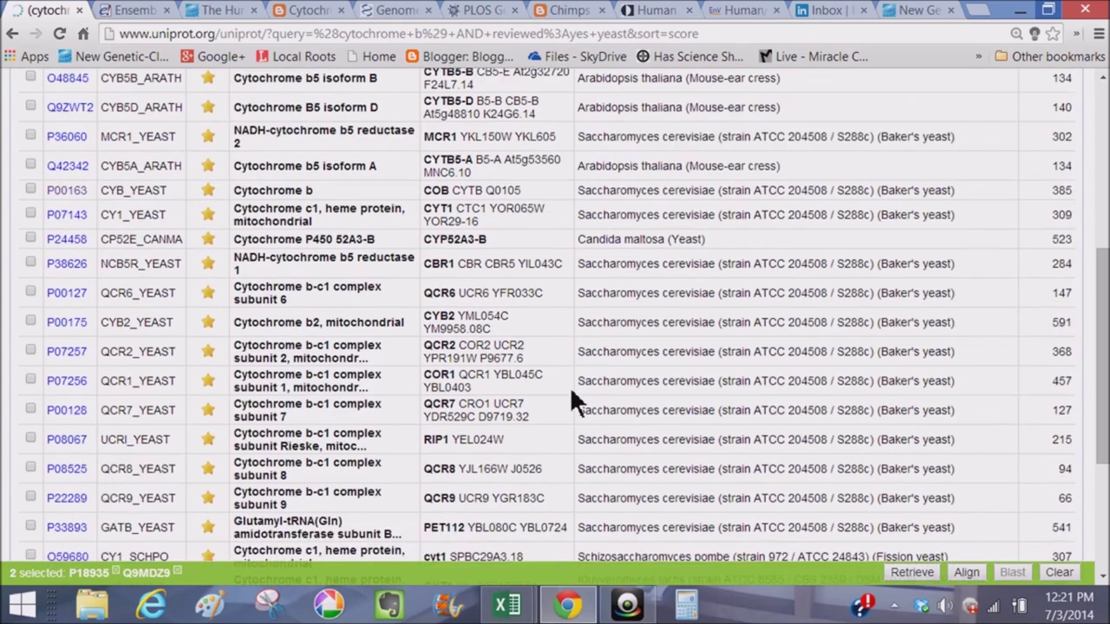
{"action": "scroll", "coordinate": [571, 394], "scroll_direction": "down", "scroll_amount": 1}
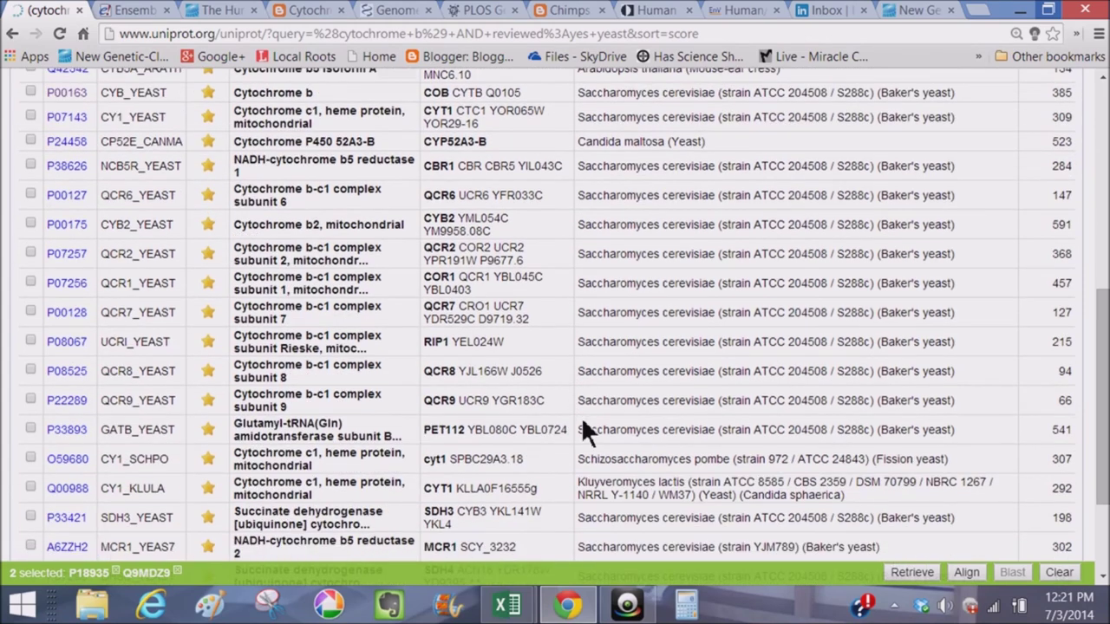
{"action": "scroll", "coordinate": [438, 458], "scroll_direction": "down", "scroll_amount": 1}
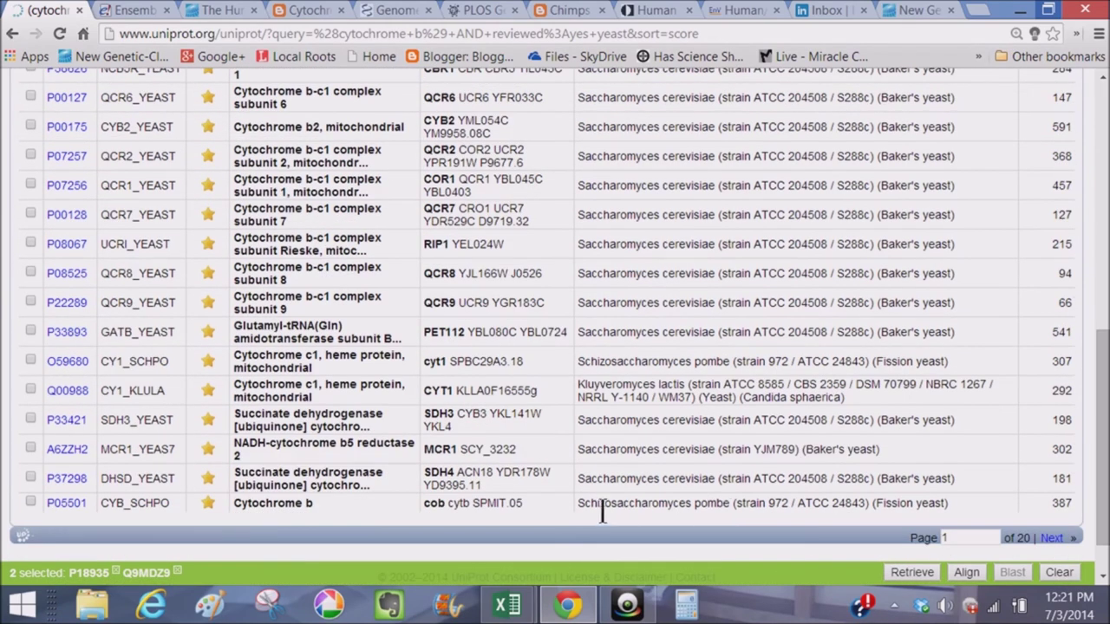
Add fission yeast P05501 and baker's yeast P00163, align all four, then switch to the CYB Equi Chart
{"action": "left_click", "coordinate": [31, 503]}
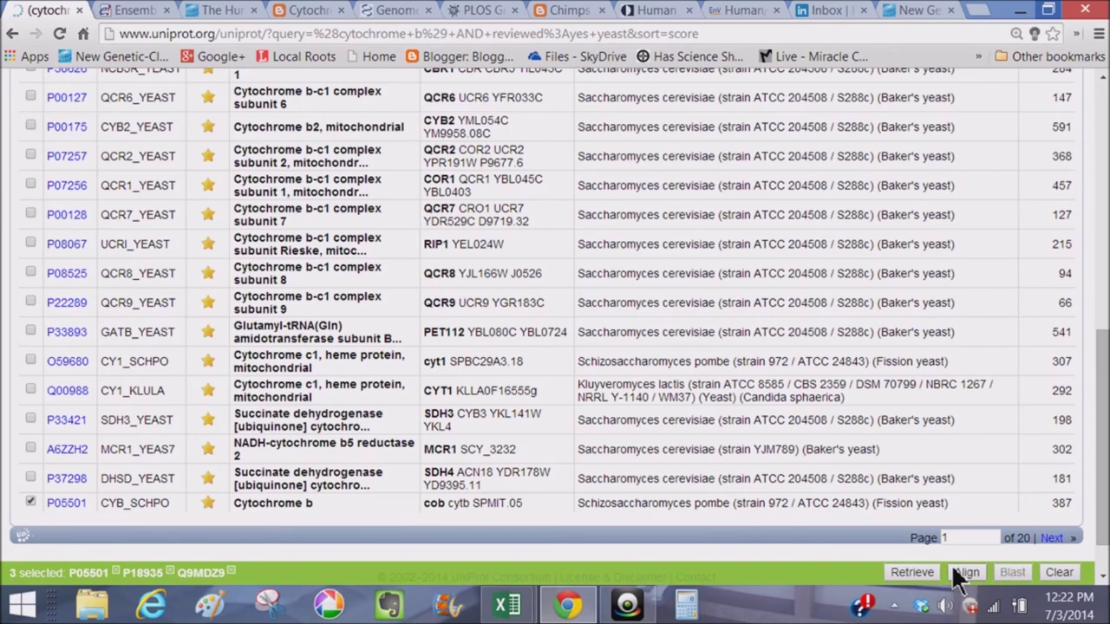
{"action": "left_click", "coordinate": [1106, 217]}
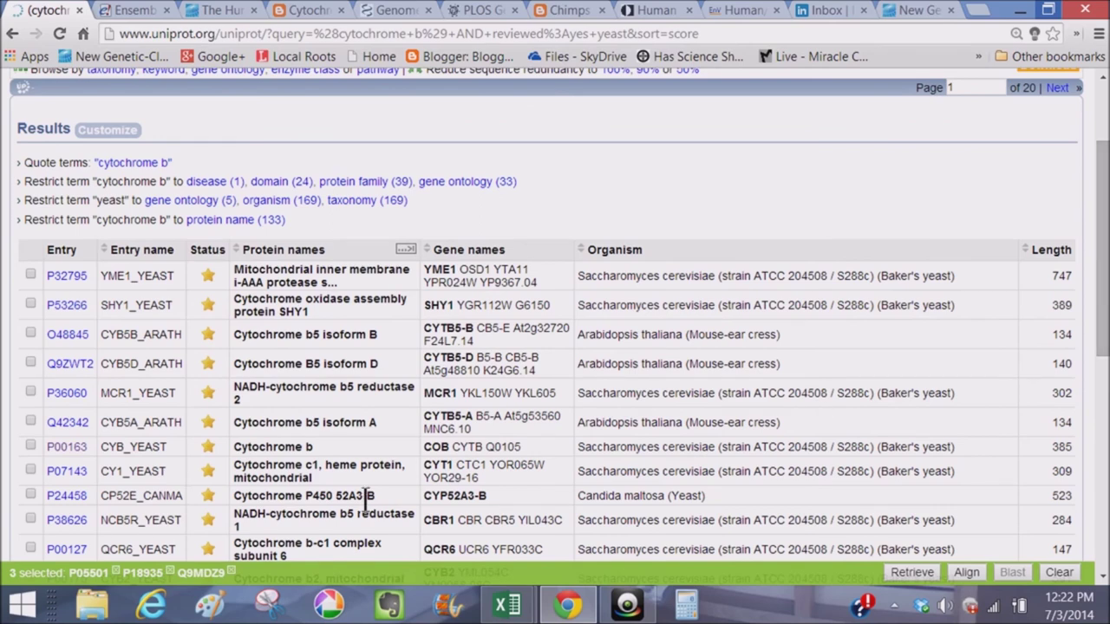
{"action": "left_click", "coordinate": [30, 446]}
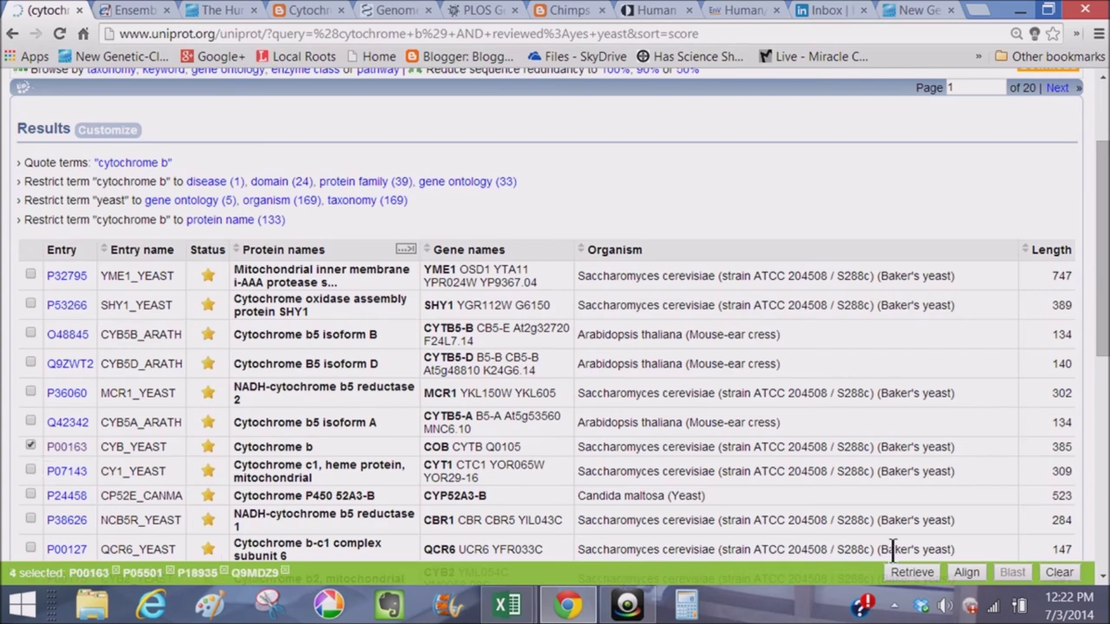
{"action": "left_click", "coordinate": [967, 573]}
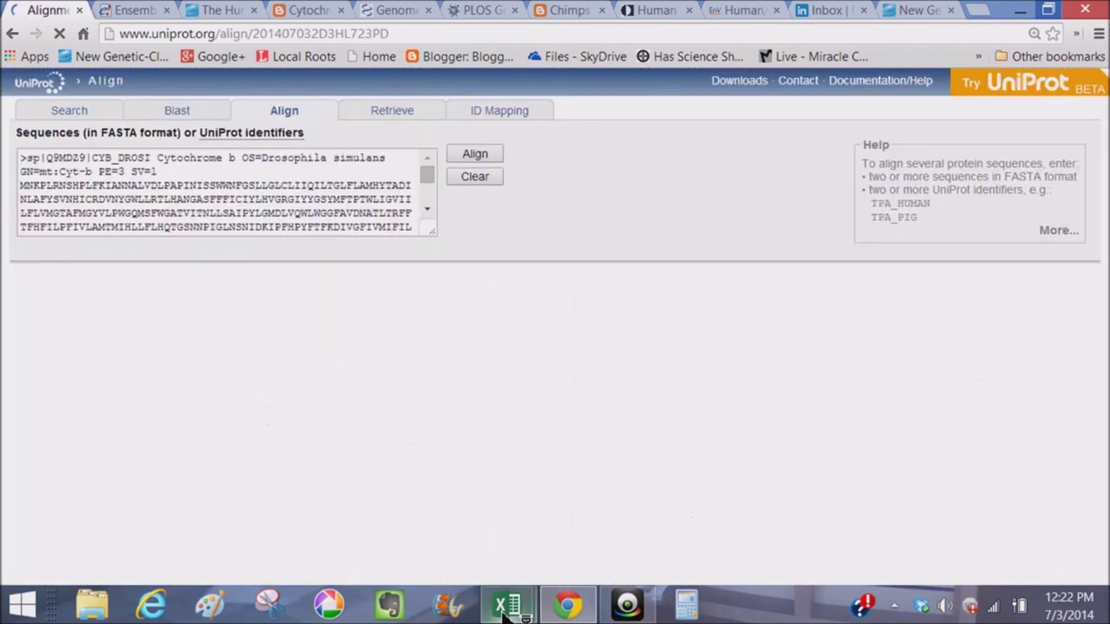
{"action": "mouse_move", "coordinate": [507, 607]}
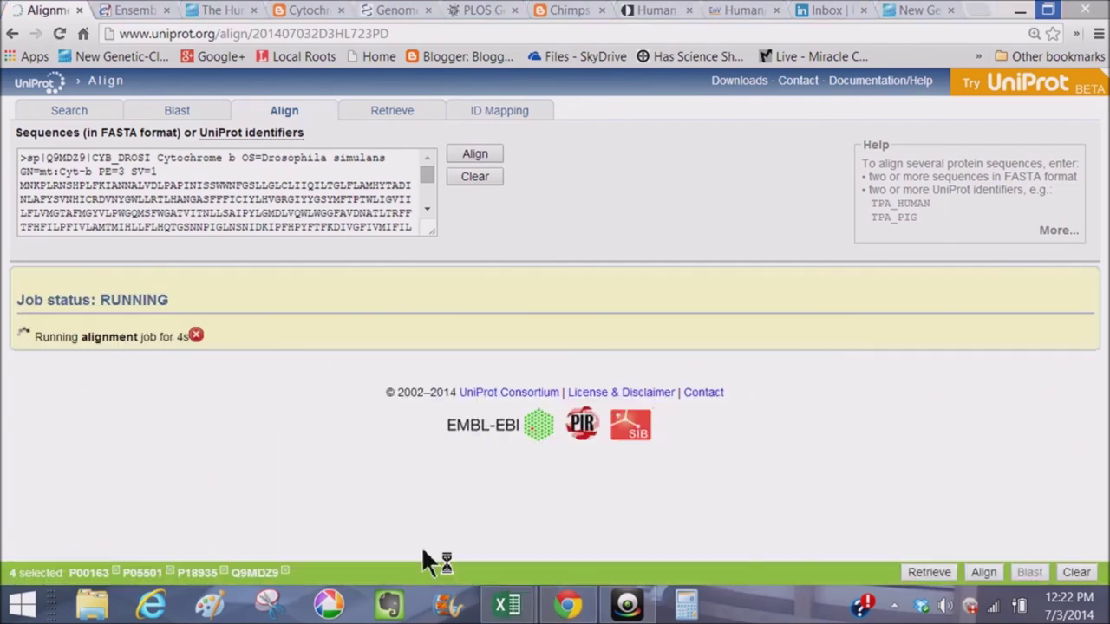
{"action": "left_click", "coordinate": [507, 607]}
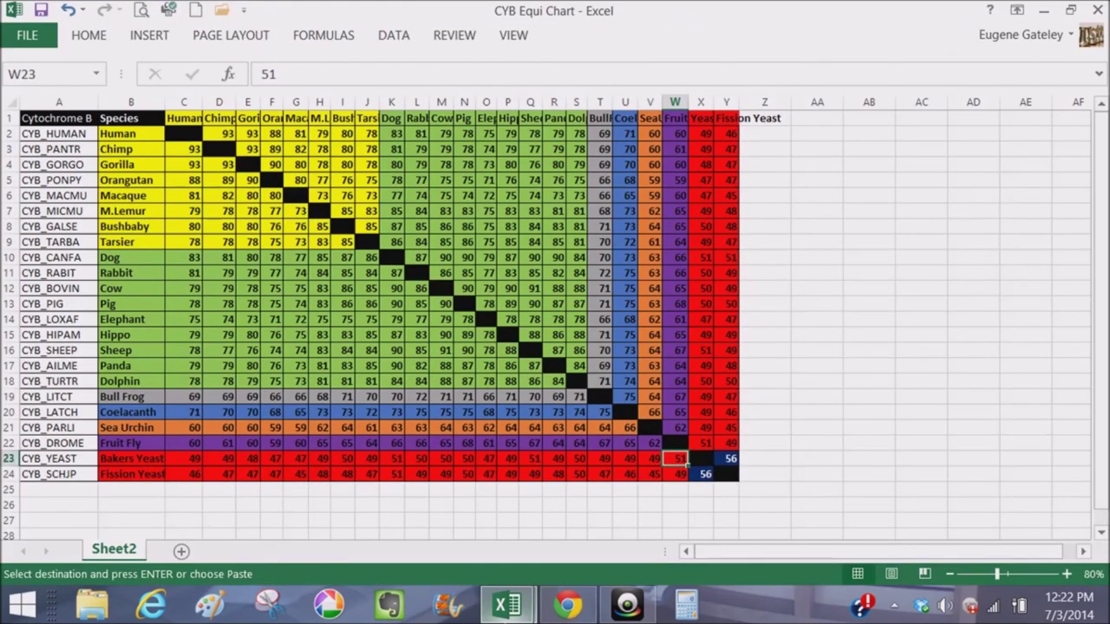
{"action": "left_click", "coordinate": [704, 473]}
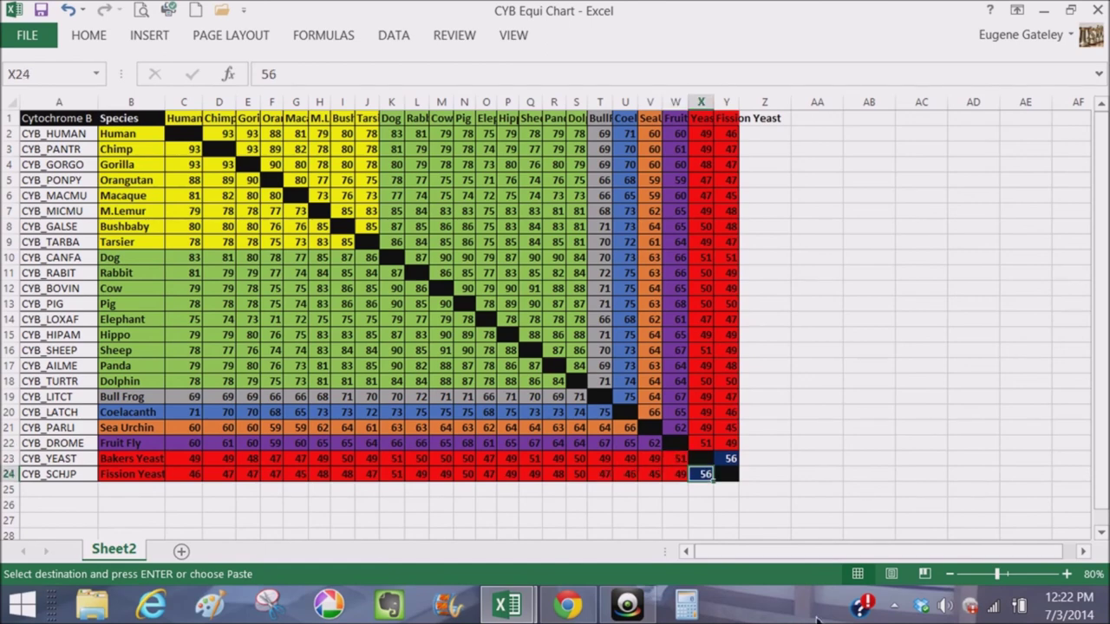
{"action": "left_click", "coordinate": [194, 429]}
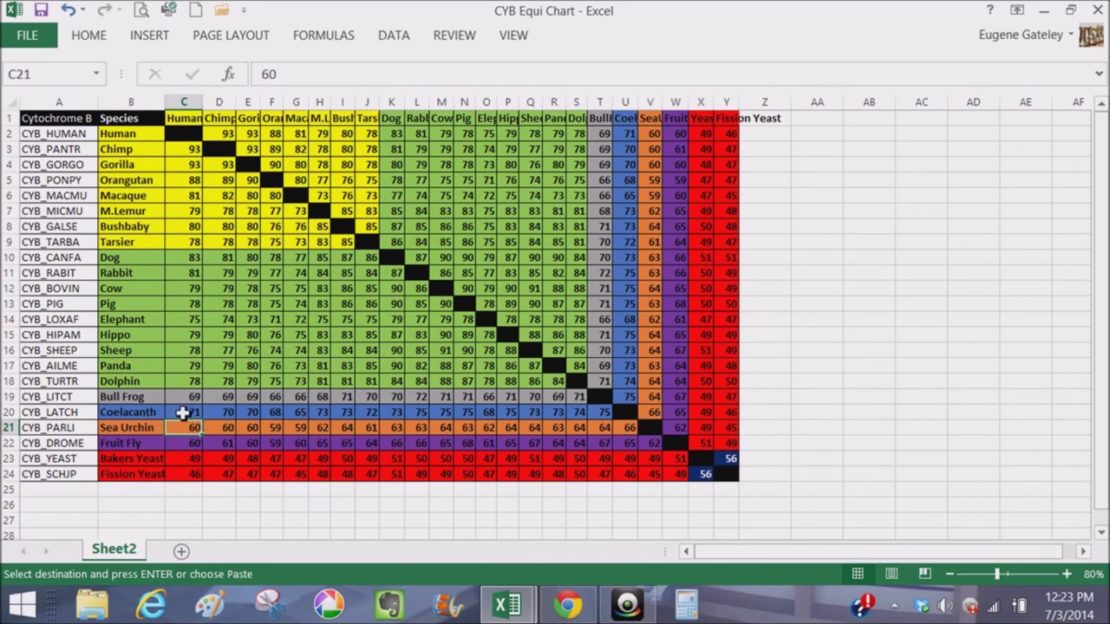
Check the Coelacanth value in C20, then switch back to the four-sequence UniProt alignment
{"action": "left_click", "coordinate": [183, 412]}
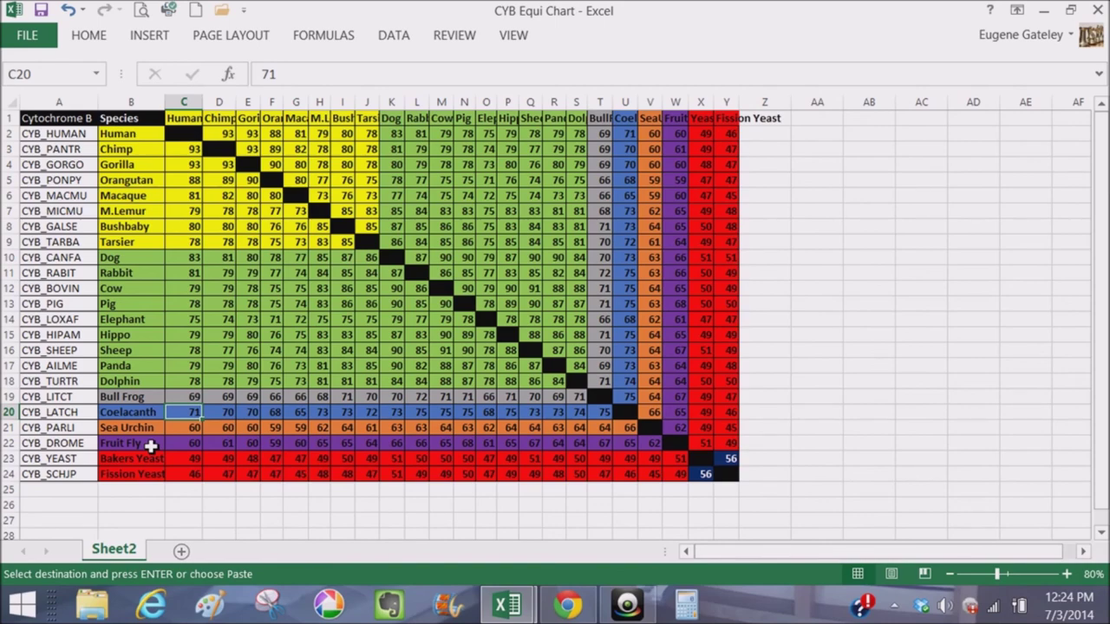
{"action": "key", "text": "alt+Tab"}
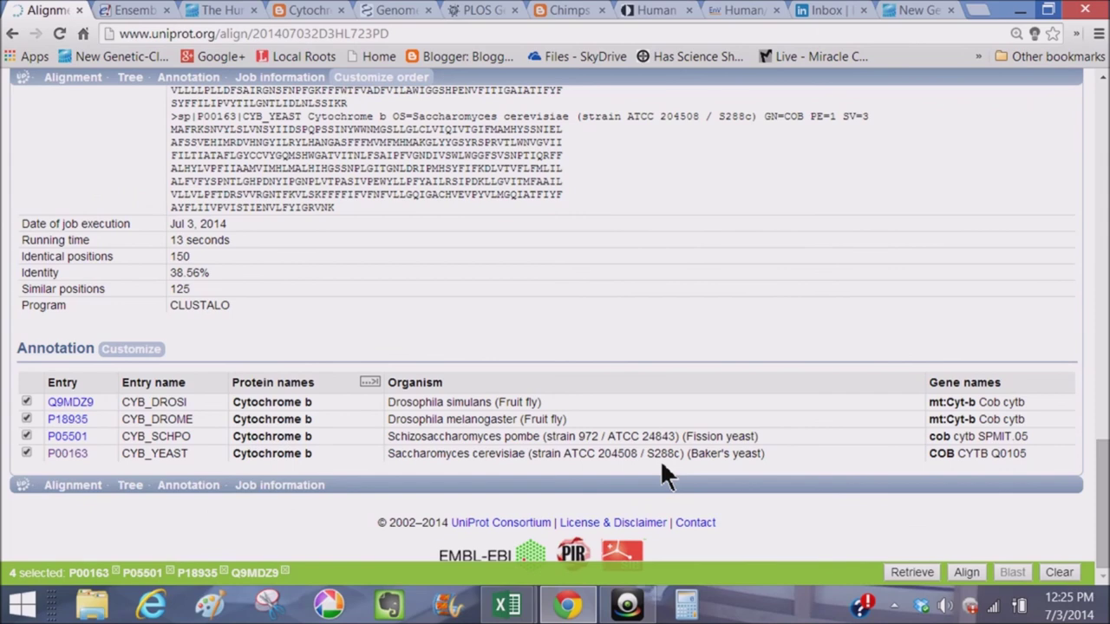
Deselect entries P00163, P05501 and P18935, leaving only Q9MDZ9 selected
{"action": "left_click", "coordinate": [26, 436]}
{"action": "left_click", "coordinate": [26, 419]}
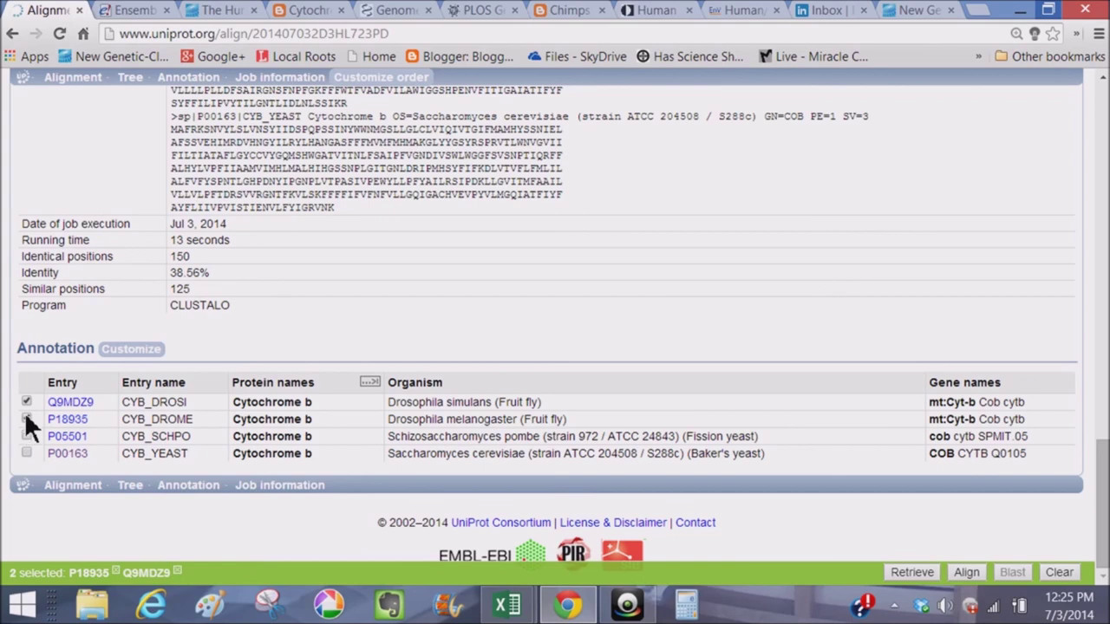
{"action": "left_click", "coordinate": [26, 402]}
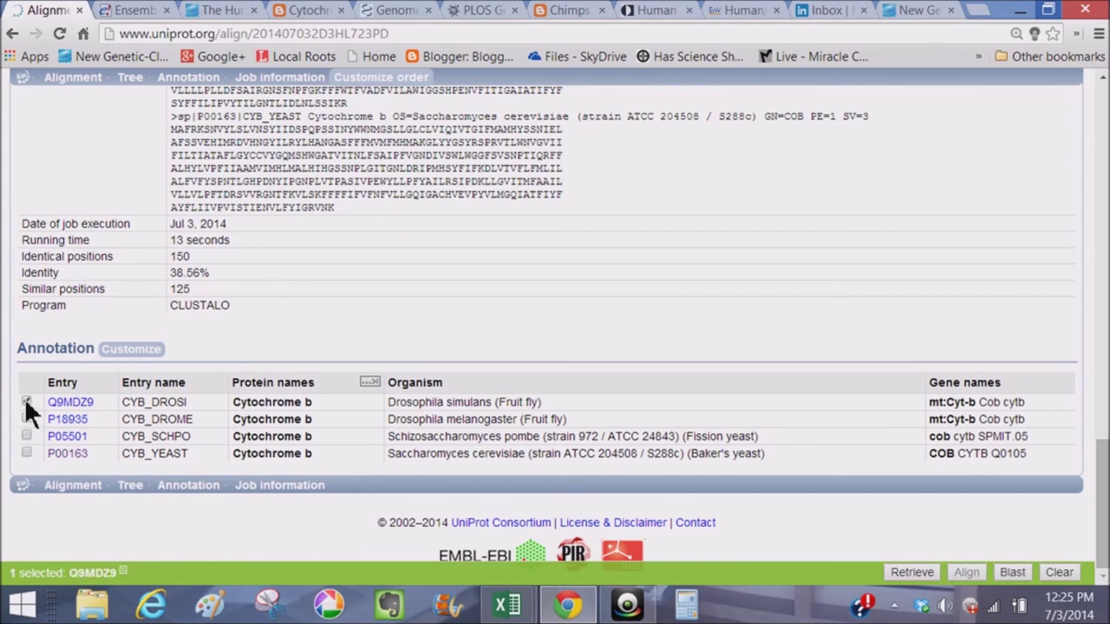